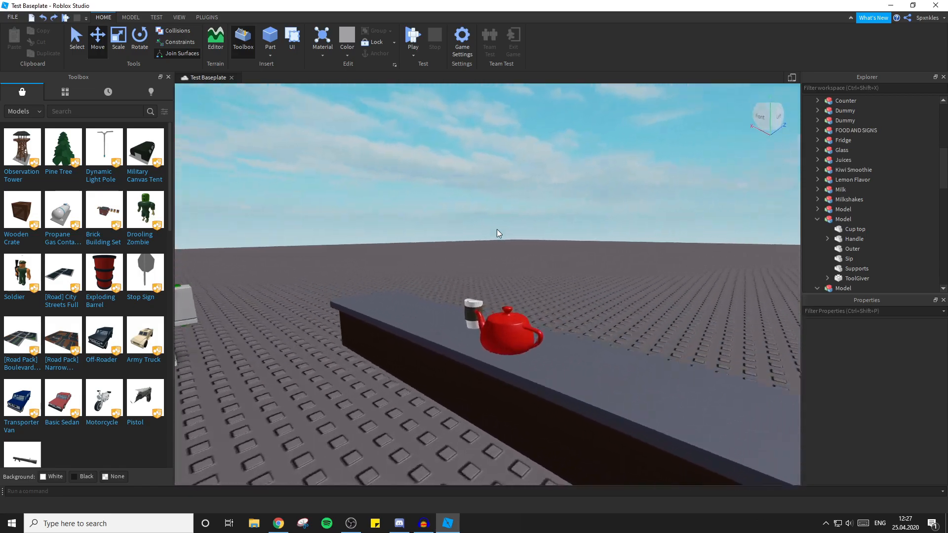
# Examine the coffee cups beside the red teapot on the counter from several sides and distances.
pyautogui.press('s')
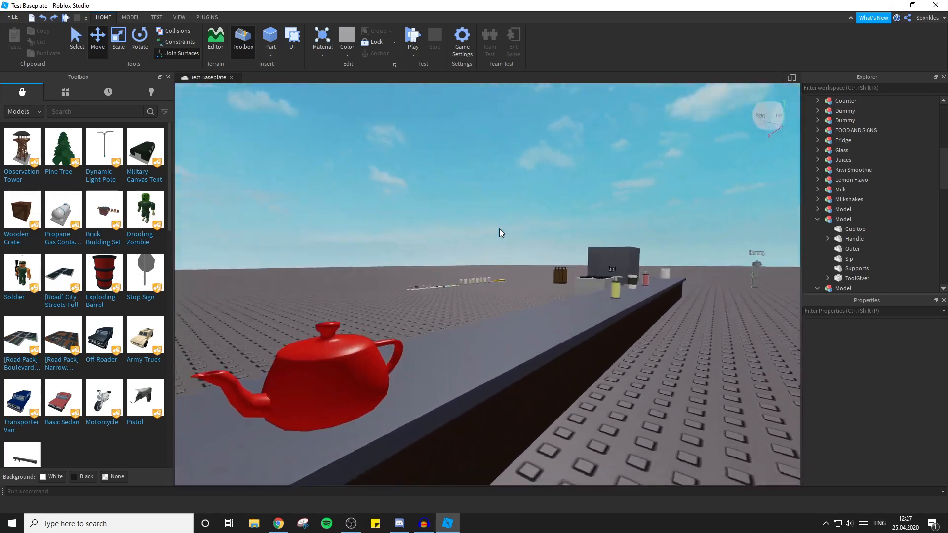
pyautogui.click(372, 291)
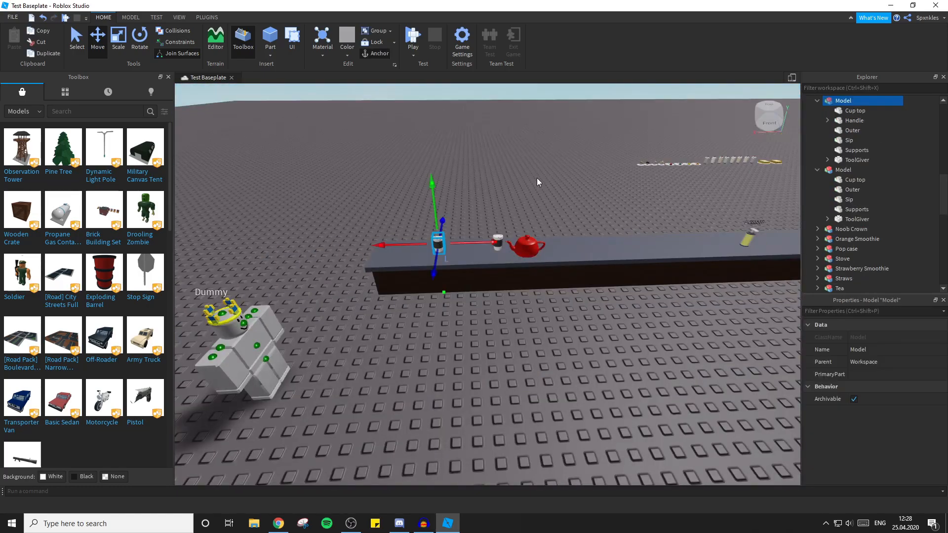
pyautogui.moveTo(536, 178); pyautogui.dragTo(513, 171, button='right')
pyautogui.scroll(1, 864, 131)
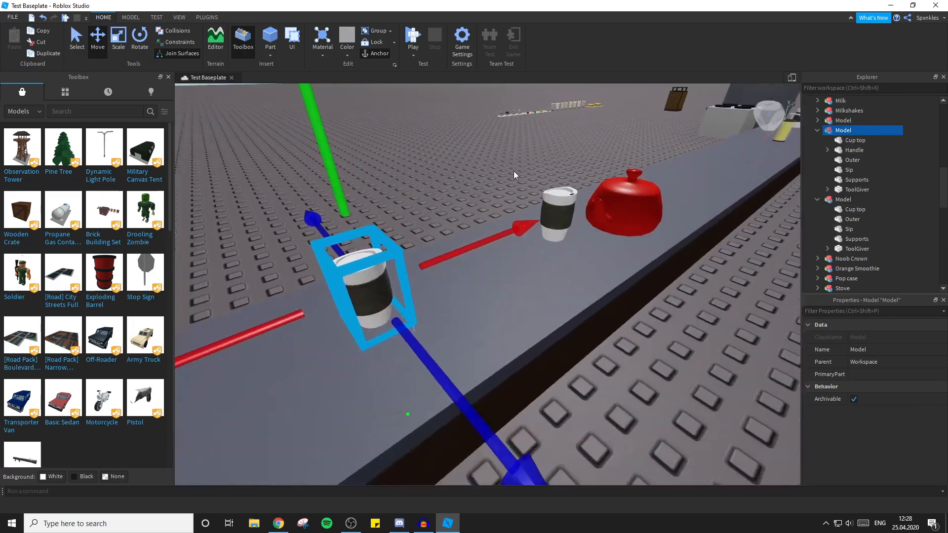
pyautogui.press('f')
pyautogui.moveTo(581, 222); pyautogui.dragTo(581, 222, button='right')
pyautogui.click(630, 342)
pyautogui.moveTo(625, 342); pyautogui.dragTo(616, 308, button='right')
pyautogui.scroll(-3, 616, 308)
pyautogui.scroll(-3, 617, 308)
pyautogui.scroll(2, 617, 308)
pyautogui.scroll(3, 484, 320)
pyautogui.moveTo(484, 319); pyautogui.dragTo(384, 399)
pyautogui.scroll(-4, 383, 399)
pyautogui.click(591, 274)
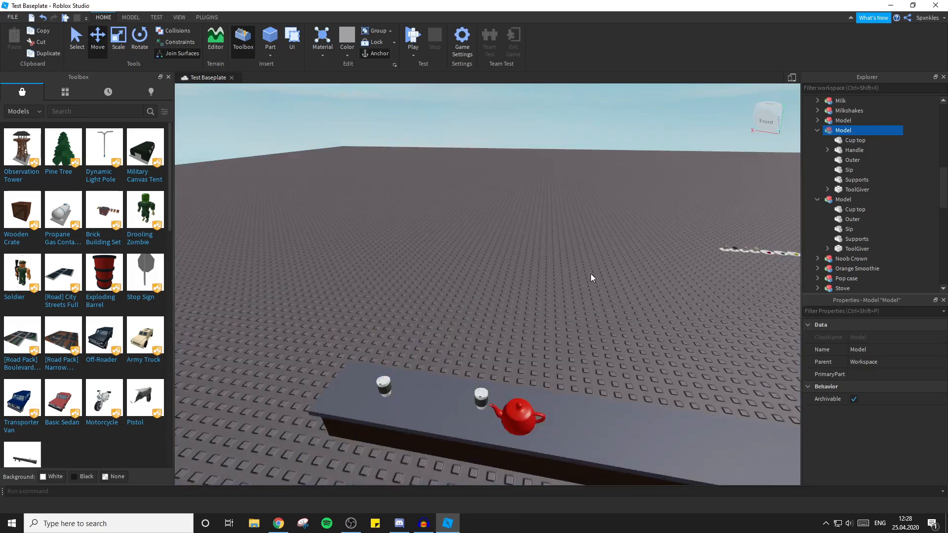
pyautogui.moveTo(590, 274); pyautogui.dragTo(590, 274, button='right')
pyautogui.scroll(6, 590, 274)
pyautogui.scroll(-5, 590, 273)
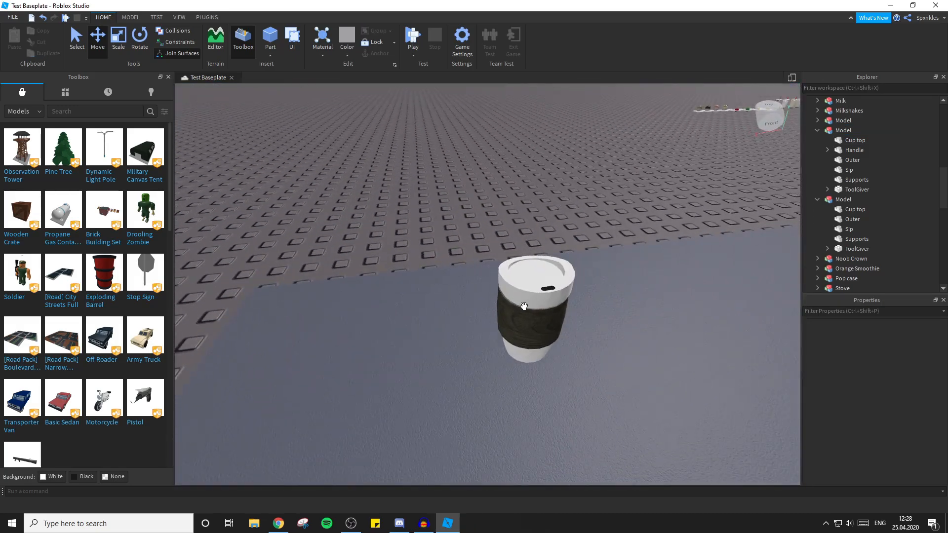
pyautogui.click(530, 302)
pyautogui.scroll(-2, 555, 168)
pyautogui.moveTo(556, 169); pyautogui.dragTo(515, 152, button='right')
pyautogui.click(515, 152)
pyautogui.click(379, 252)
pyautogui.press('f')
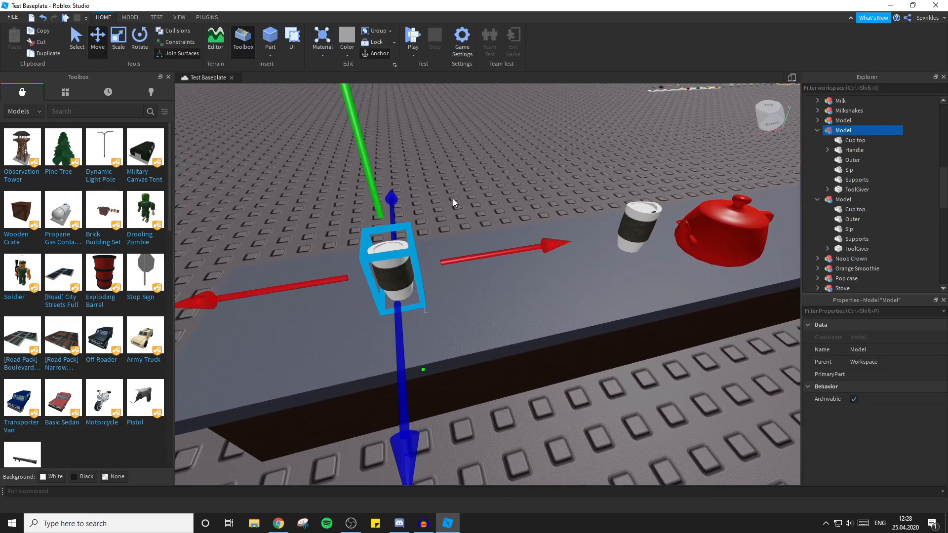
pyautogui.scroll(10, 842, 184)
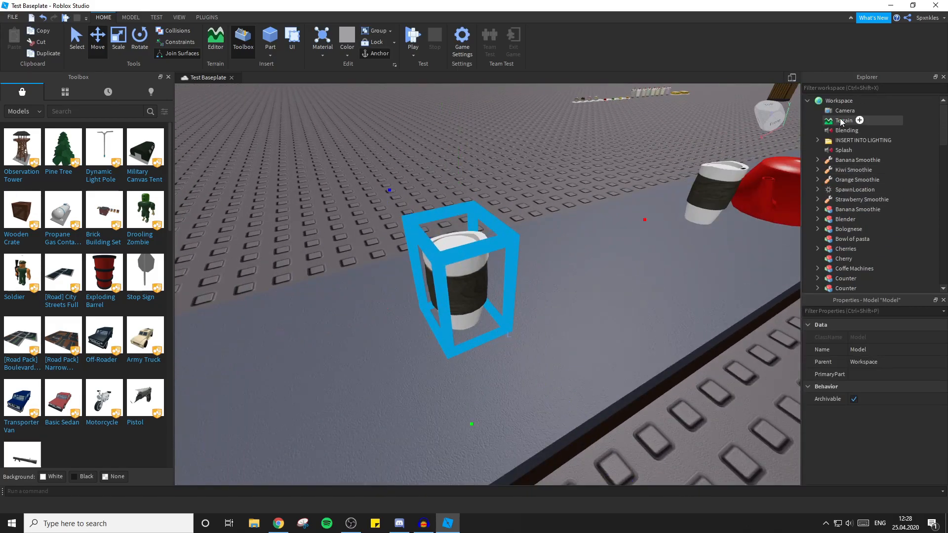
# Insert a Tool object into Workspace and name it Cup.
pyautogui.click(859, 100)
pyautogui.write('tool')
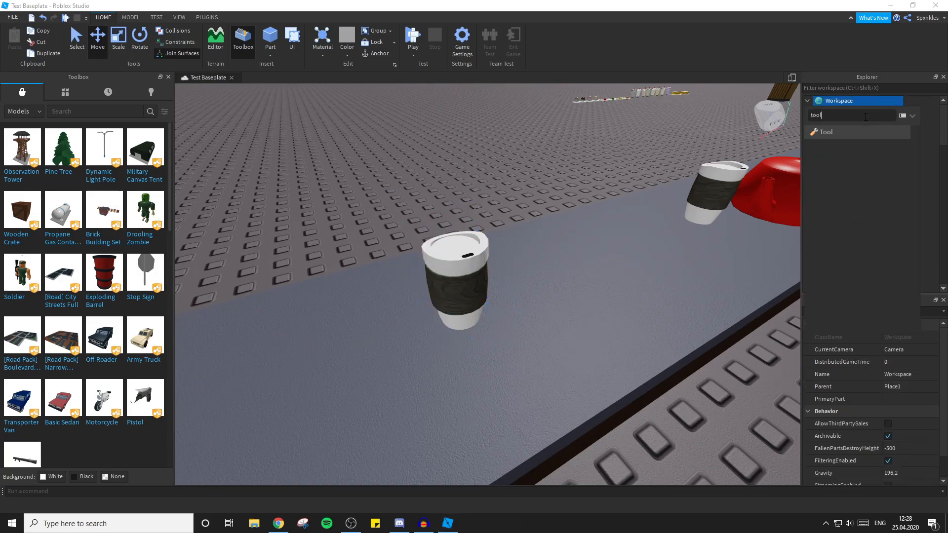
pyautogui.click(833, 132)
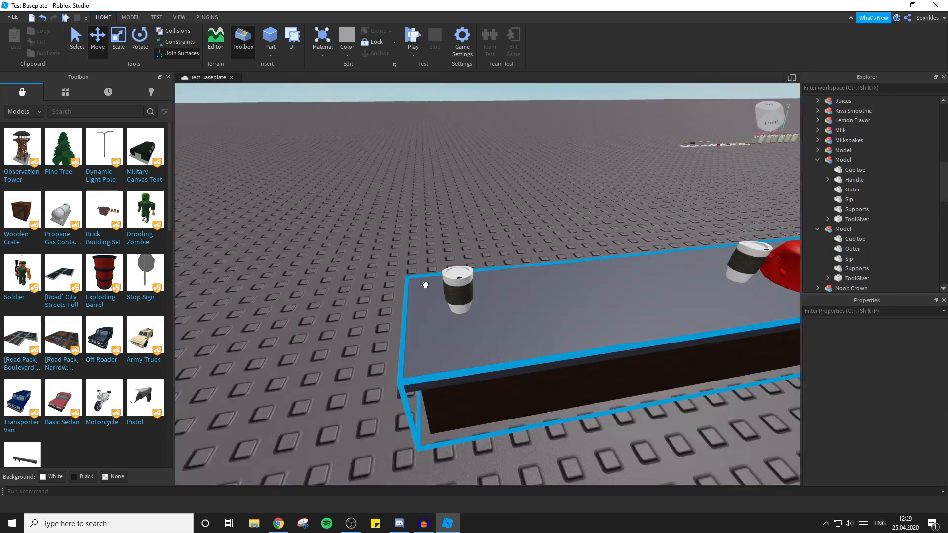
# Delete the ToolGiver part from the model of the coffee cup near the end of the counter.
pyautogui.click(424, 285)
pyautogui.click(458, 288)
pyautogui.scroll(4, 461, 295)
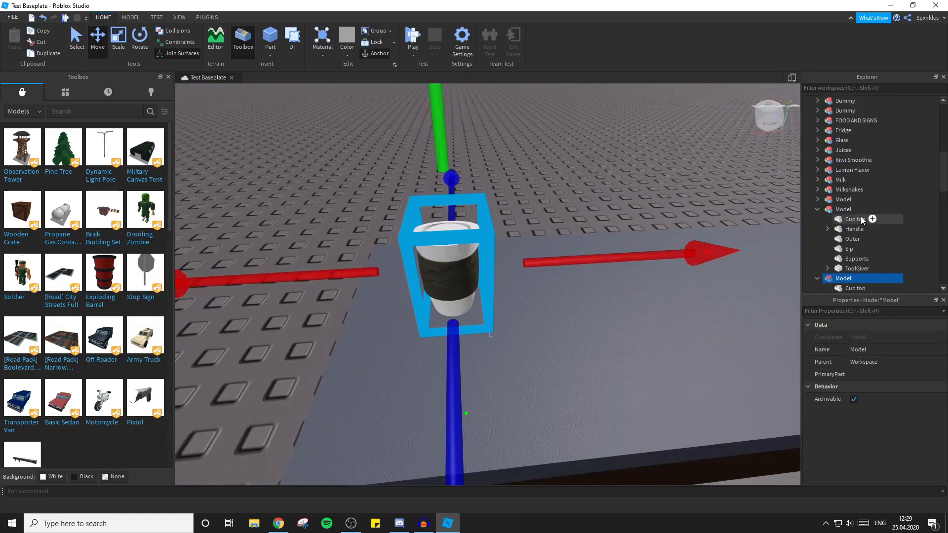
pyautogui.scroll(-2, 861, 216)
pyautogui.click(817, 149)
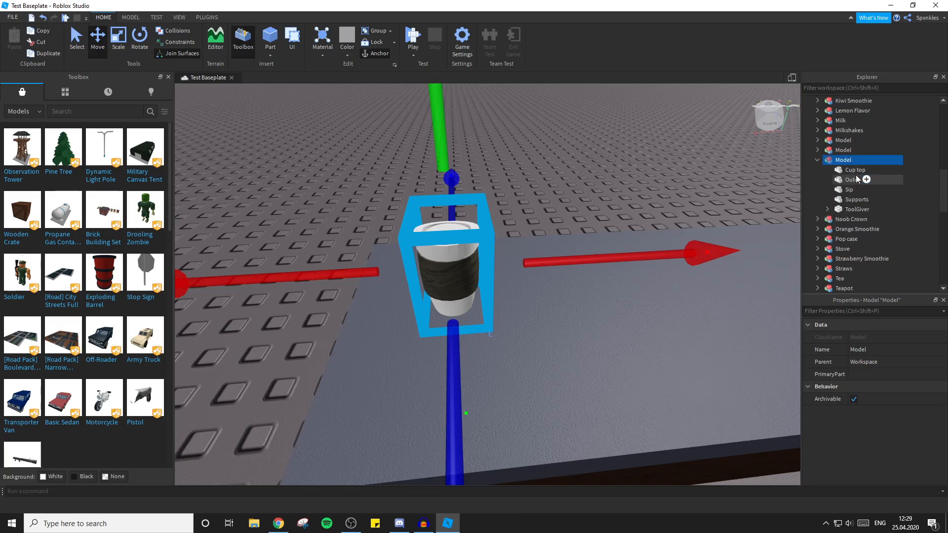
pyautogui.click(857, 210)
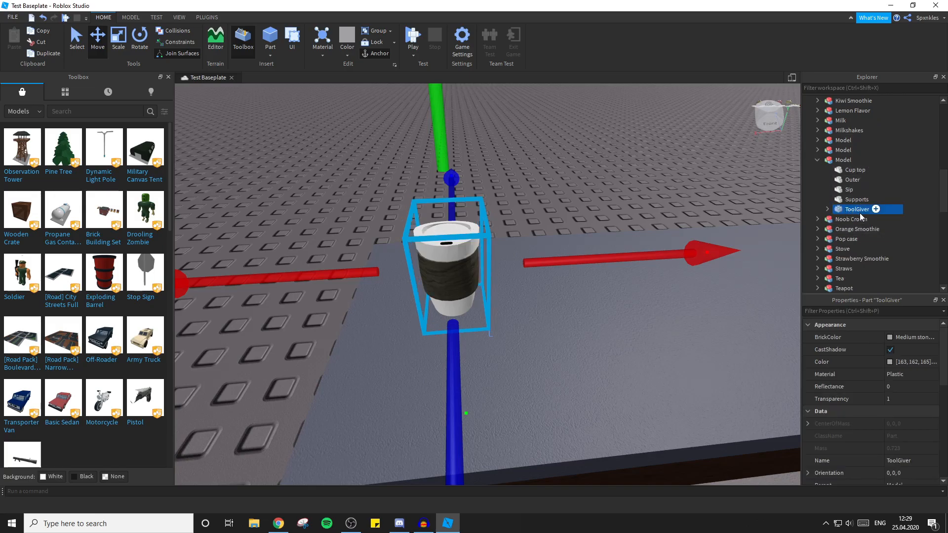
pyautogui.press('Delete')
# Examine the cup model's individual parts up close, including Cup top, Outer and Sip.
pyautogui.click(855, 170)
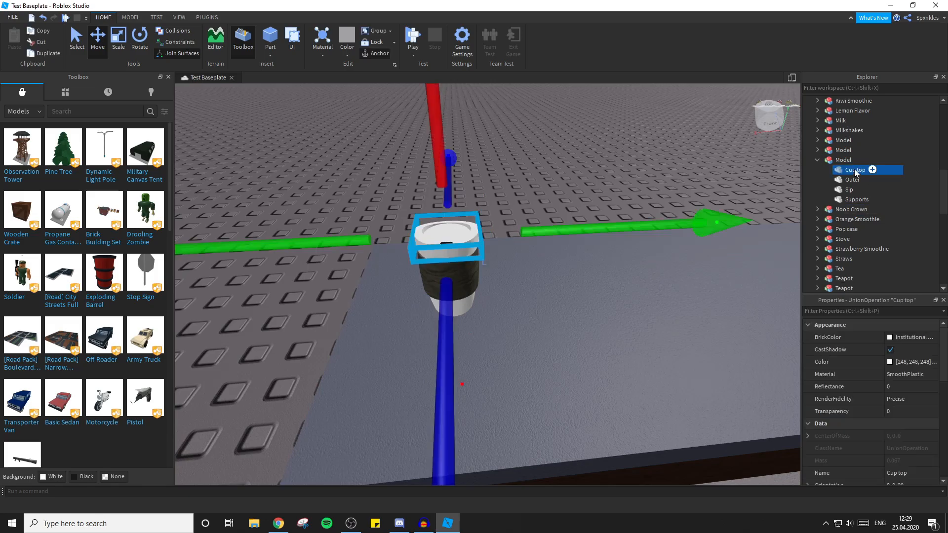
pyautogui.press('f')
pyautogui.moveTo(565, 189); pyautogui.dragTo(539, 198, button='right')
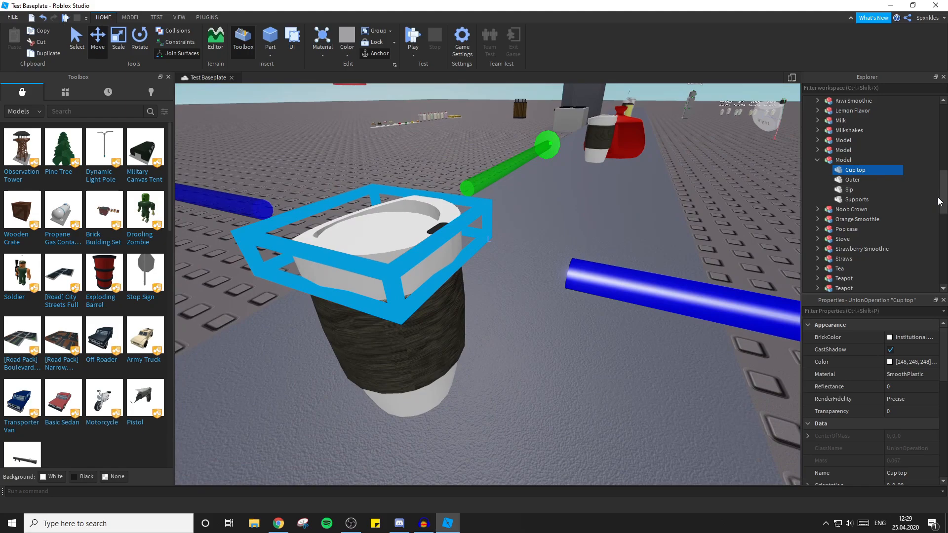
pyautogui.click(851, 180)
pyautogui.moveTo(635, 228); pyautogui.dragTo(590, 315, button='right')
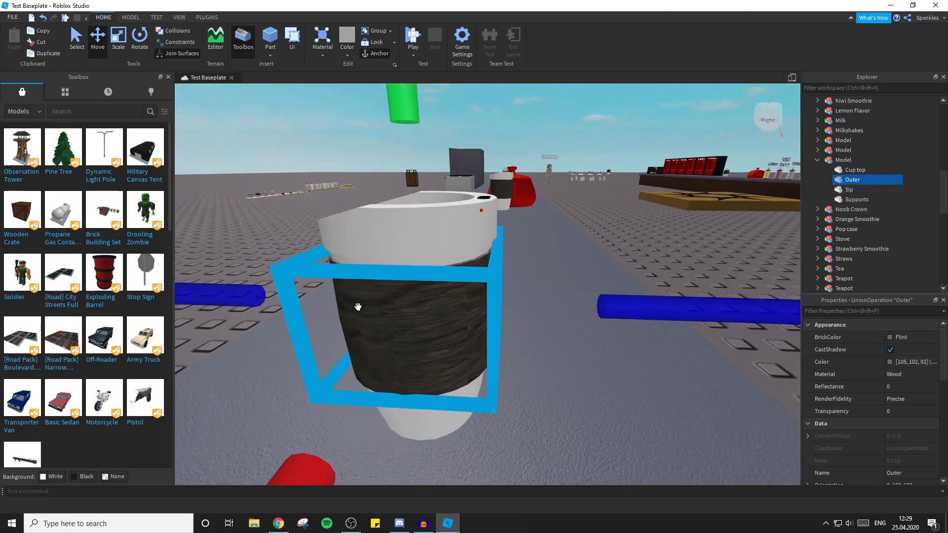
pyautogui.moveTo(594, 199); pyautogui.dragTo(612, 225, button='right')
pyautogui.scroll(-4, 593, 198)
pyautogui.click(842, 189)
pyautogui.click(618, 182)
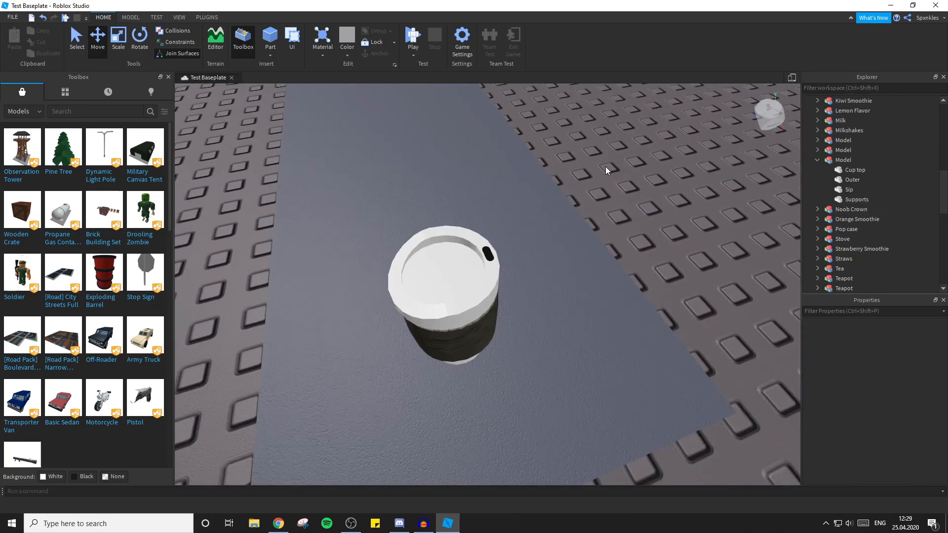
pyautogui.moveTo(606, 167); pyautogui.dragTo(606, 167, button='right')
pyautogui.moveTo(861, 200); pyautogui.dragTo(834, 228)
pyautogui.moveTo(609, 253); pyautogui.dragTo(609, 253, button='right')
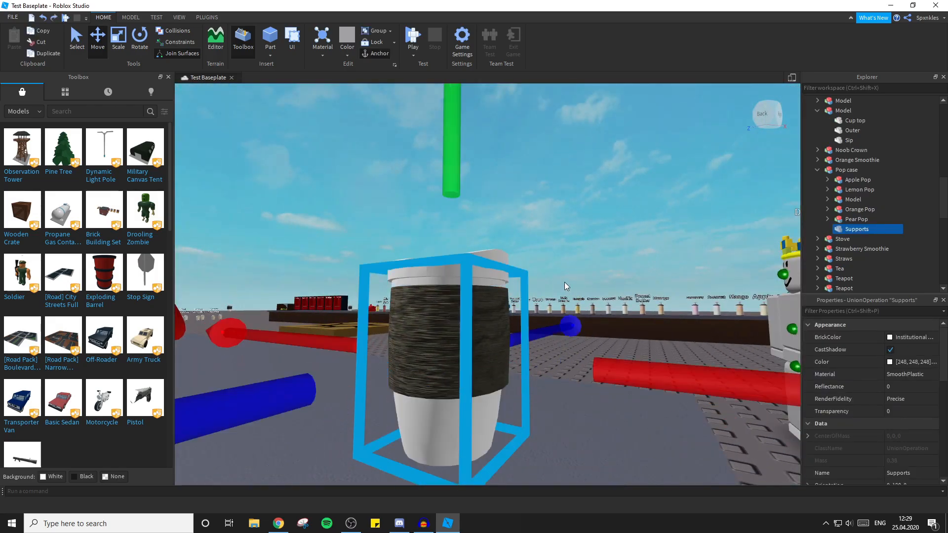
pyautogui.moveTo(590, 283); pyautogui.dragTo(590, 283, button='right')
pyautogui.click(596, 318)
pyautogui.moveTo(589, 326); pyautogui.dragTo(588, 326, button='right')
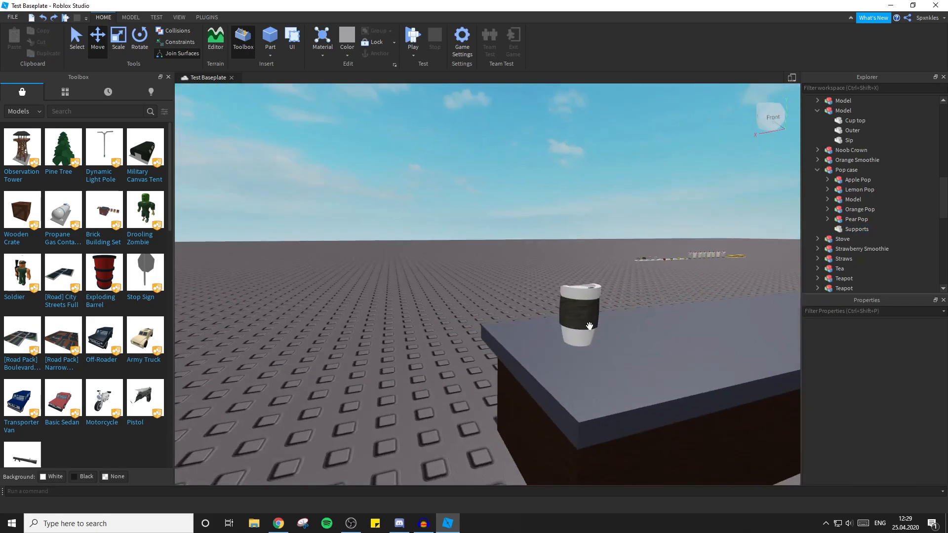
pyautogui.scroll(-3, 589, 326)
pyautogui.click(449, 307)
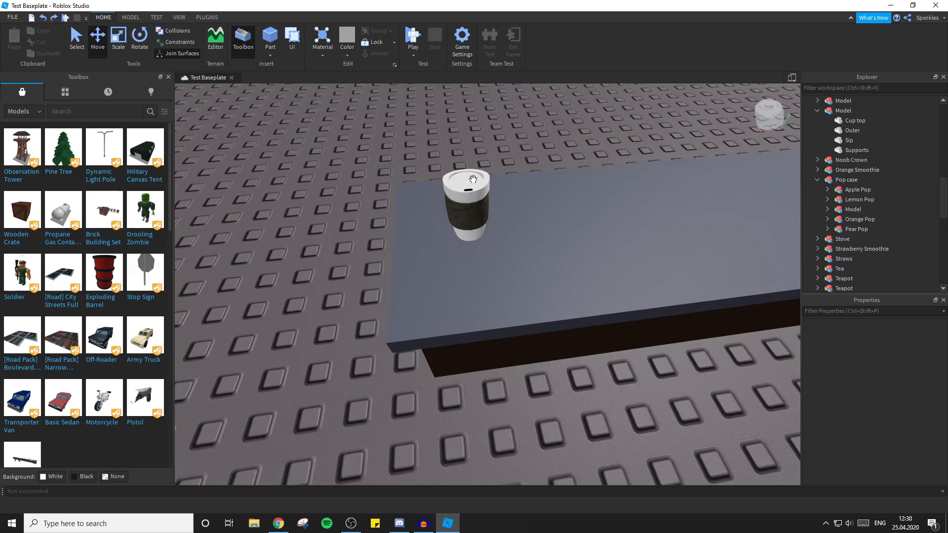
# Shift the cup model slightly toward the far corner of the counter and check the contents of its Supports union.
pyautogui.moveTo(474, 178); pyautogui.dragTo(459, 150)
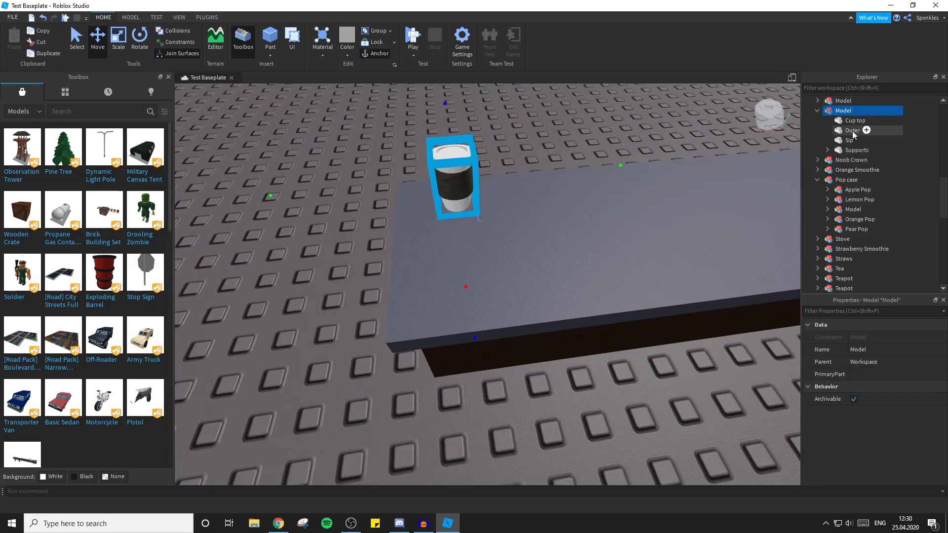
pyautogui.click(828, 149)
pyautogui.click(828, 149)
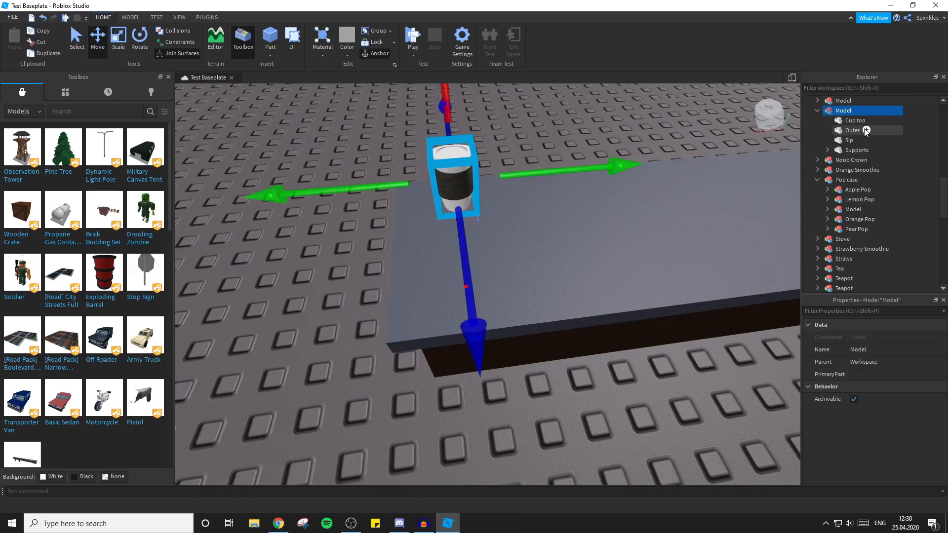
# Move Cup top, Outer, Sip and Supports together from the cup model into the Cup tool.
pyautogui.click(858, 121)
pyautogui.click(855, 132)
pyautogui.click(850, 141)
pyautogui.click(851, 150)
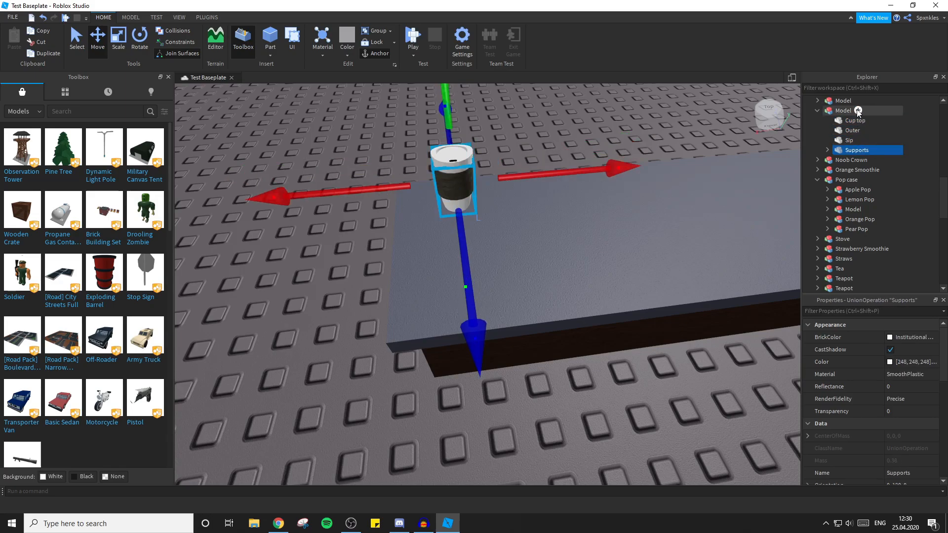
pyautogui.click(852, 119)
pyautogui.keyDown('ctrl'); pyautogui.click(846, 129); pyautogui.keyUp('ctrl')
pyautogui.keyDown('ctrl'); pyautogui.click(843, 140); pyautogui.keyUp('ctrl')
pyautogui.keyDown('ctrl'); pyautogui.click(845, 153); pyautogui.keyUp('ctrl')
pyautogui.moveTo(844, 153); pyautogui.dragTo(869, 133)
pyautogui.scroll(-4, 869, 133)
pyautogui.scroll(5, 870, 133)
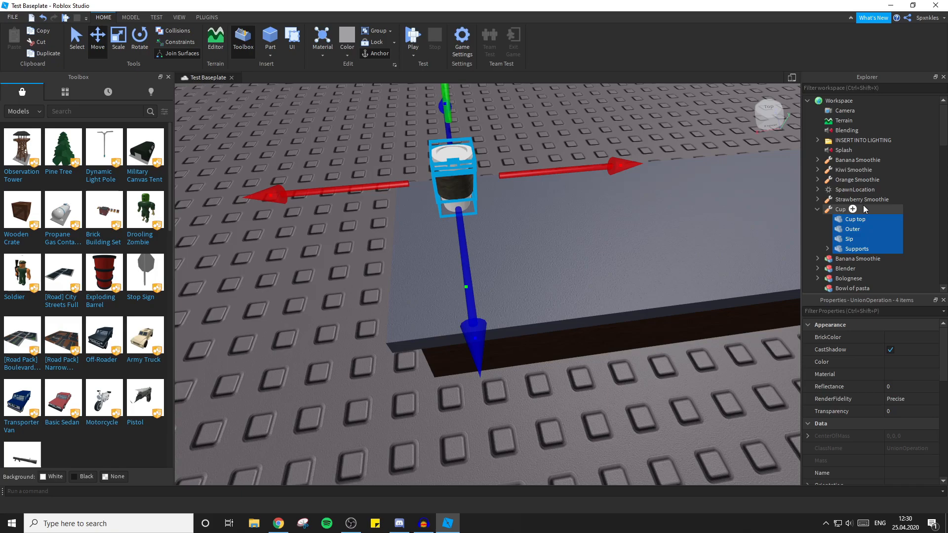
pyautogui.click(863, 208)
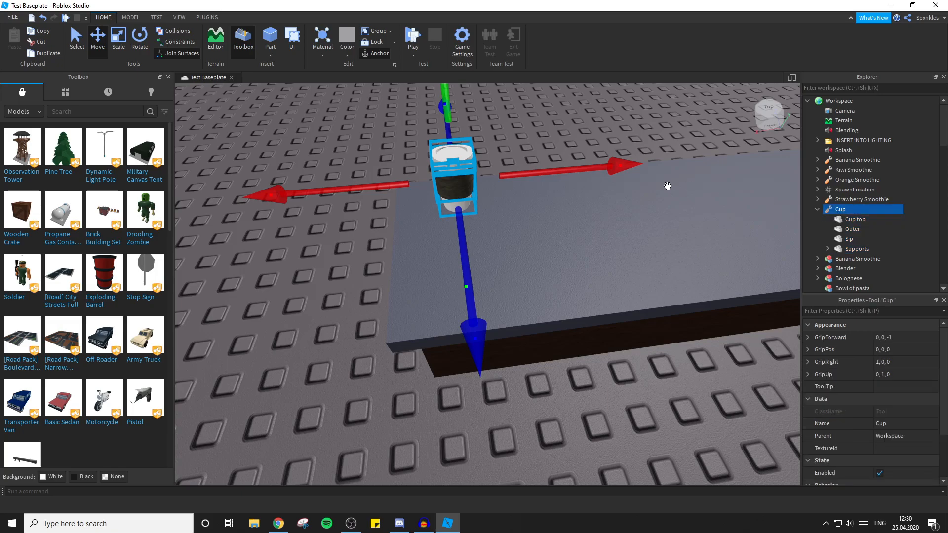
# Insert a new Part inside the Cup tool.
pyautogui.click(638, 130)
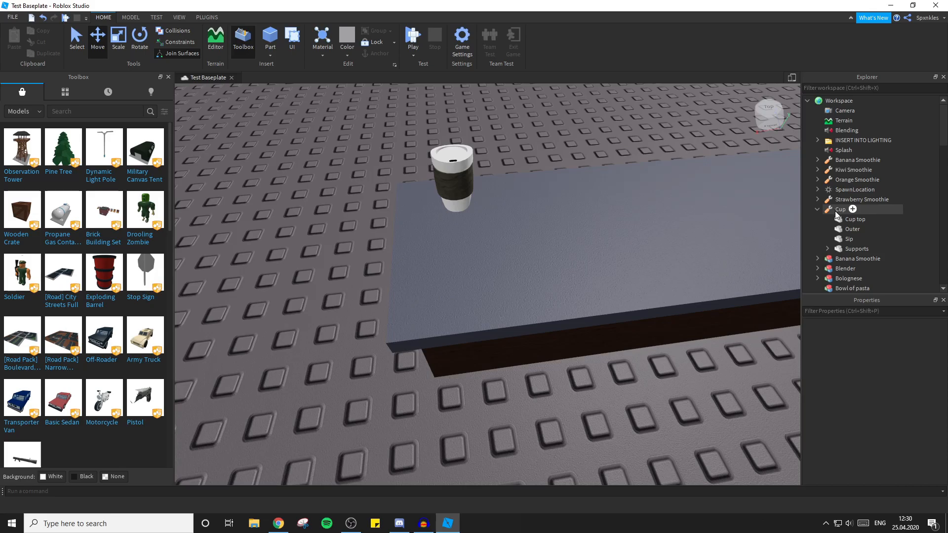
pyautogui.moveTo(580, 135); pyautogui.dragTo(583, 137, button='right')
pyautogui.scroll(3, 579, 136)
pyautogui.scroll(-4, 582, 136)
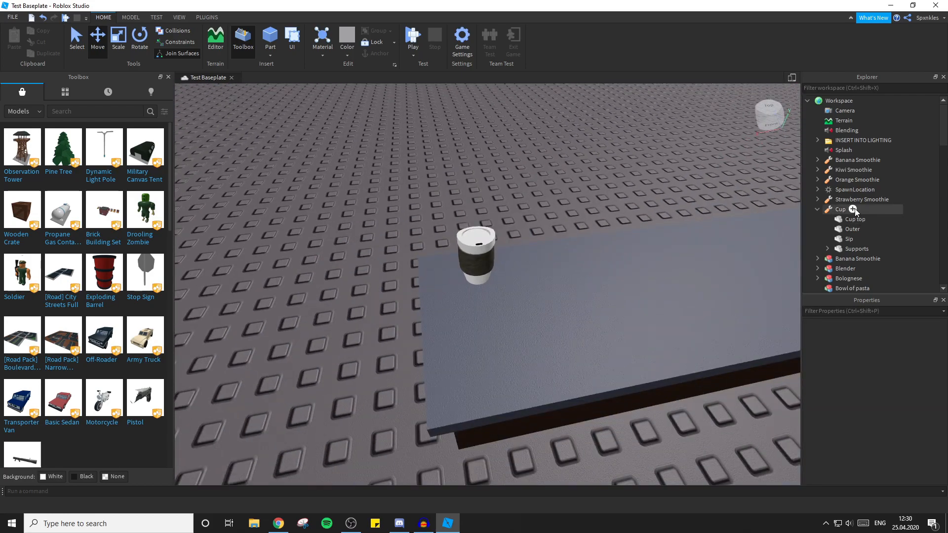
pyautogui.click(853, 209)
pyautogui.write('par')
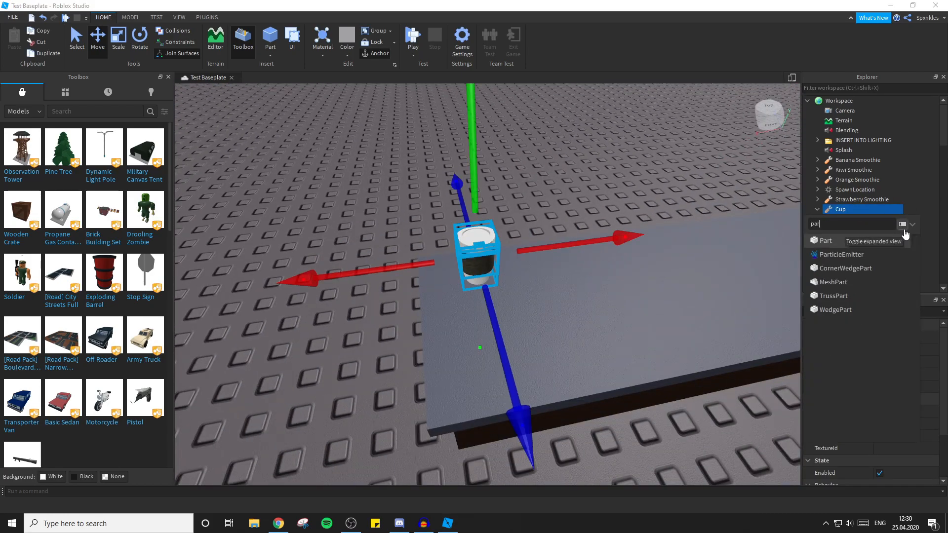
pyautogui.click(823, 241)
# Scale the new part down along all three axes to a tiny cube smaller than the cup.
pyautogui.moveTo(656, 143); pyautogui.dragTo(656, 143, button='right')
pyautogui.click(126, 48)
pyautogui.moveTo(515, 173); pyautogui.dragTo(515, 173, button='right')
pyautogui.moveTo(548, 197); pyautogui.dragTo(387, 200)
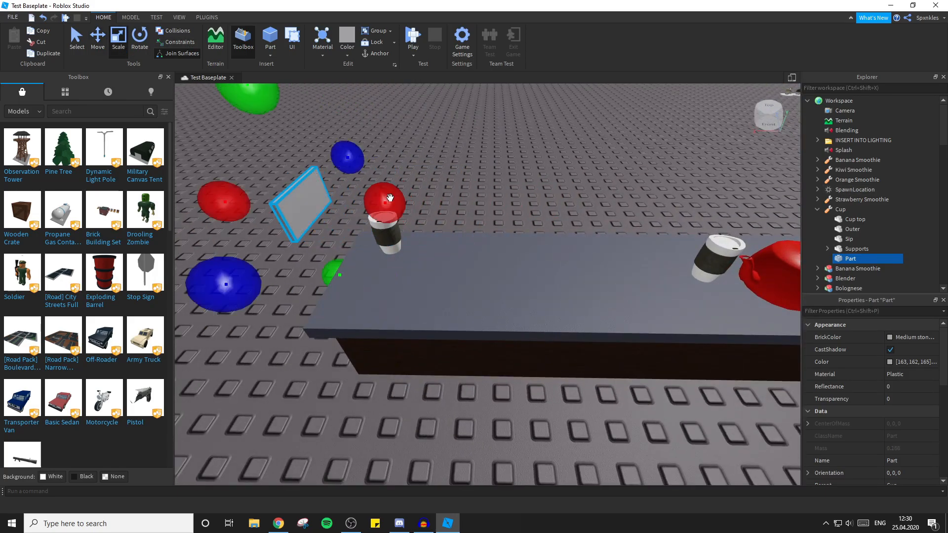
pyautogui.moveTo(422, 180); pyautogui.dragTo(422, 179, button='right')
pyautogui.moveTo(536, 118); pyautogui.dragTo(531, 168)
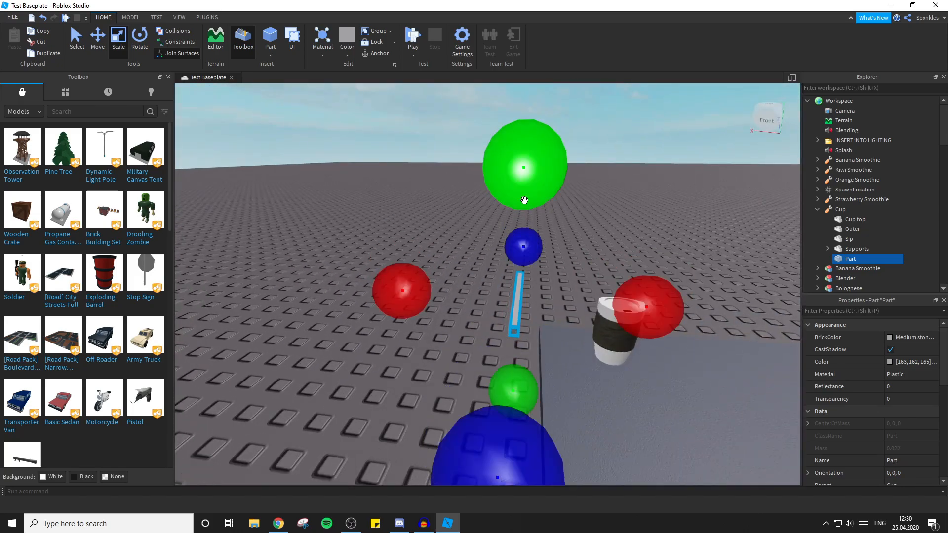
pyautogui.moveTo(544, 220); pyautogui.dragTo(543, 220, button='right')
pyautogui.moveTo(520, 218); pyautogui.dragTo(477, 218)
pyautogui.click(585, 238)
pyautogui.moveTo(584, 238); pyautogui.dragTo(585, 238, button='right')
pyautogui.click(493, 241)
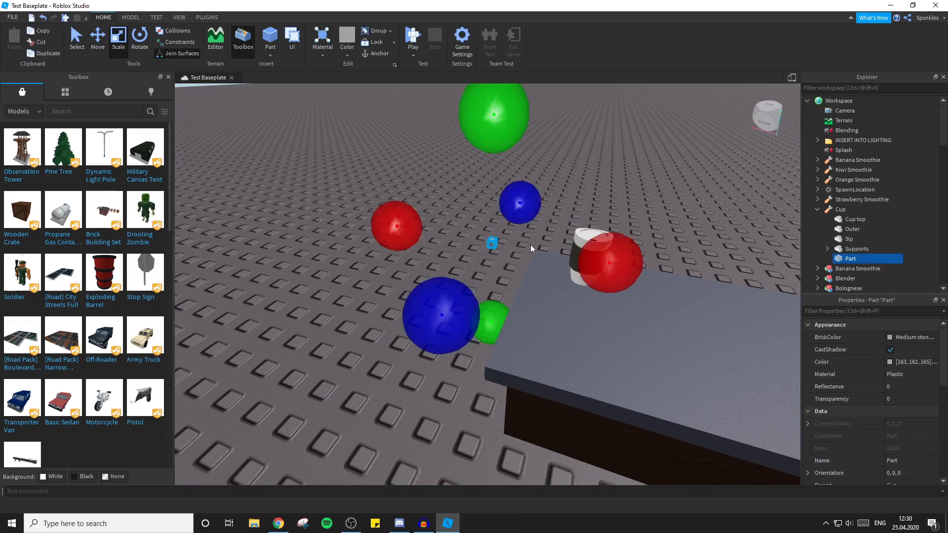
# Make the small cube part invisible by setting its Transparency to 1.
pyautogui.click(618, 161)
pyautogui.moveTo(629, 152); pyautogui.dragTo(631, 153, button='right')
pyautogui.scroll(-4, 463, 269)
pyautogui.moveTo(463, 269); pyautogui.dragTo(463, 269, button='right')
pyautogui.moveTo(546, 266); pyautogui.dragTo(545, 265, button='right')
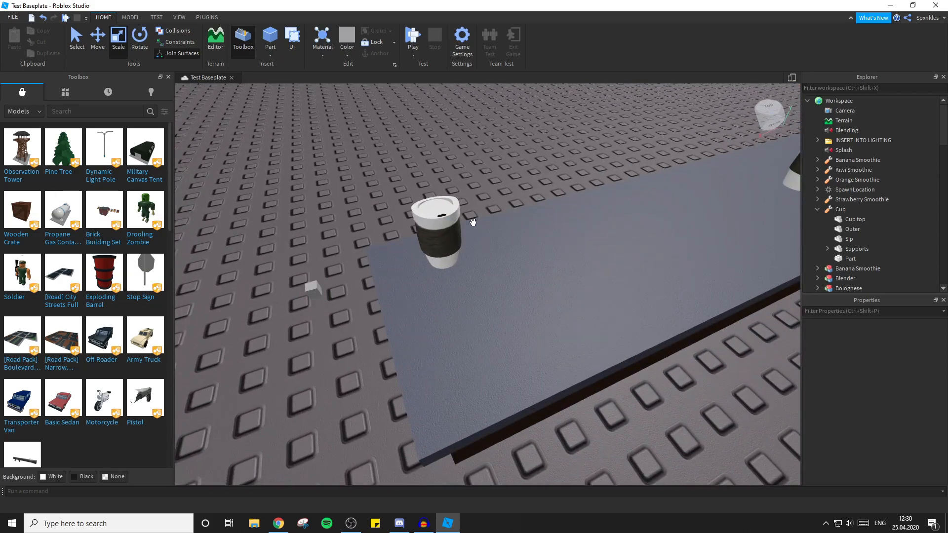
pyautogui.click(315, 286)
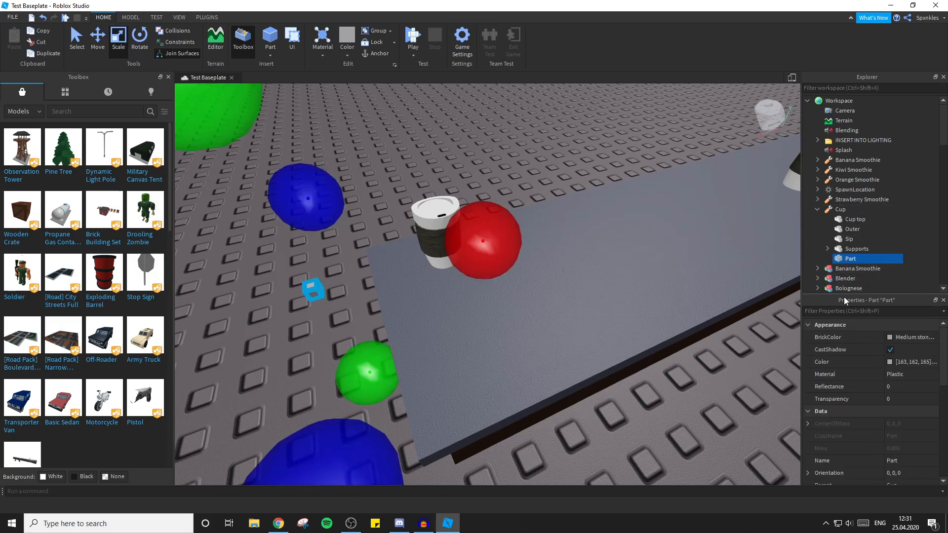
pyautogui.scroll(-1, 887, 377)
pyautogui.click(907, 359)
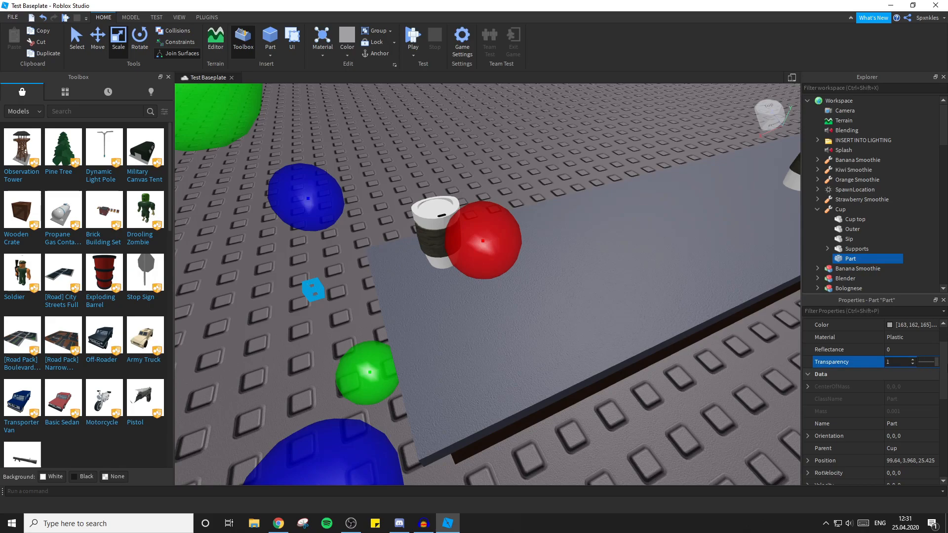
pyautogui.scroll(-3, 869, 371)
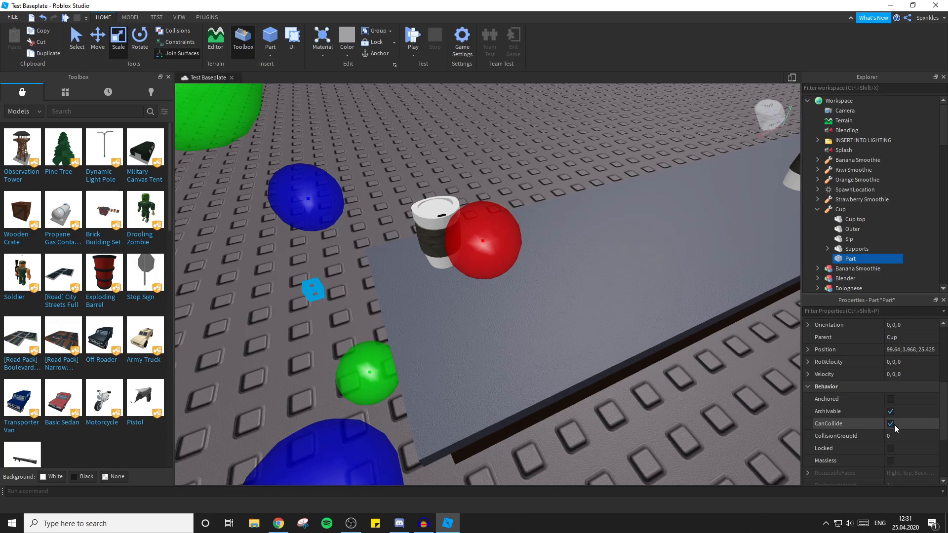
pyautogui.click(269, 334)
pyautogui.click(312, 283)
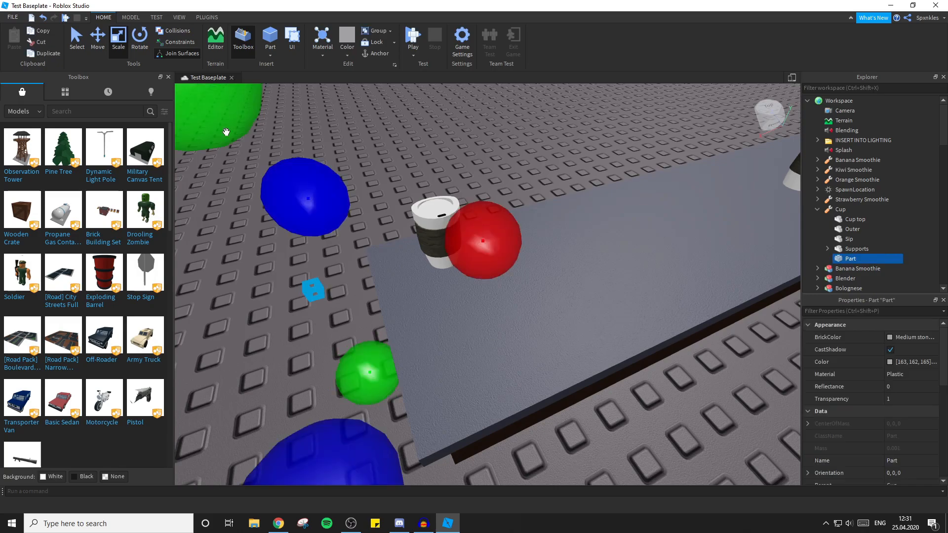
# Move the invisible cube part along its axes until it sits inside the coffee cup on the counter.
pyautogui.click(97, 50)
pyautogui.moveTo(407, 260); pyautogui.dragTo(594, 152, button='right')
pyautogui.moveTo(622, 138); pyautogui.dragTo(601, 175)
pyautogui.moveTo(491, 217); pyautogui.dragTo(415, 237)
pyautogui.moveTo(550, 147); pyautogui.dragTo(551, 168)
pyautogui.moveTo(548, 165); pyautogui.dragTo(548, 165, button='right')
pyautogui.scroll(3, 549, 165)
pyautogui.scroll(-3, 549, 168)
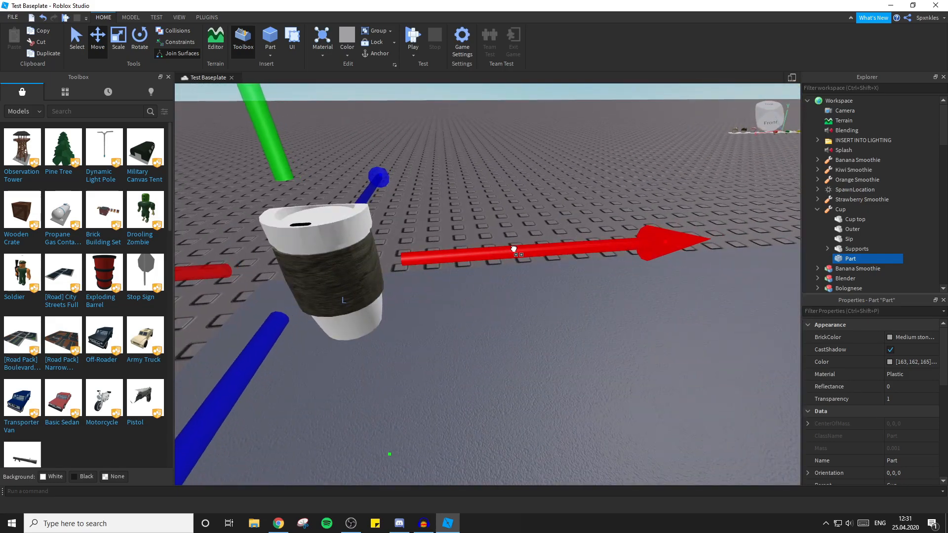
pyautogui.moveTo(514, 250); pyautogui.dragTo(512, 248, button='right')
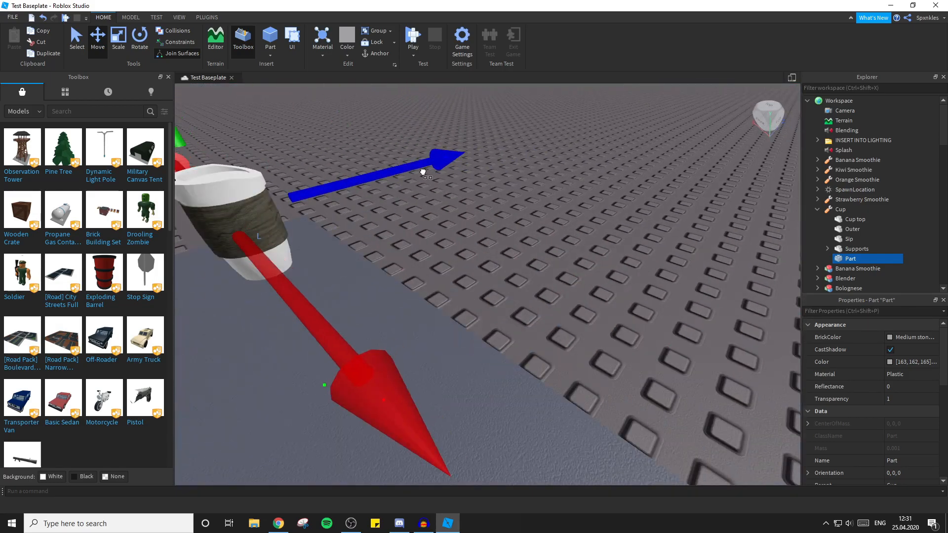
pyautogui.scroll(-2, 414, 180)
pyautogui.moveTo(409, 186); pyautogui.dragTo(410, 188, button='right')
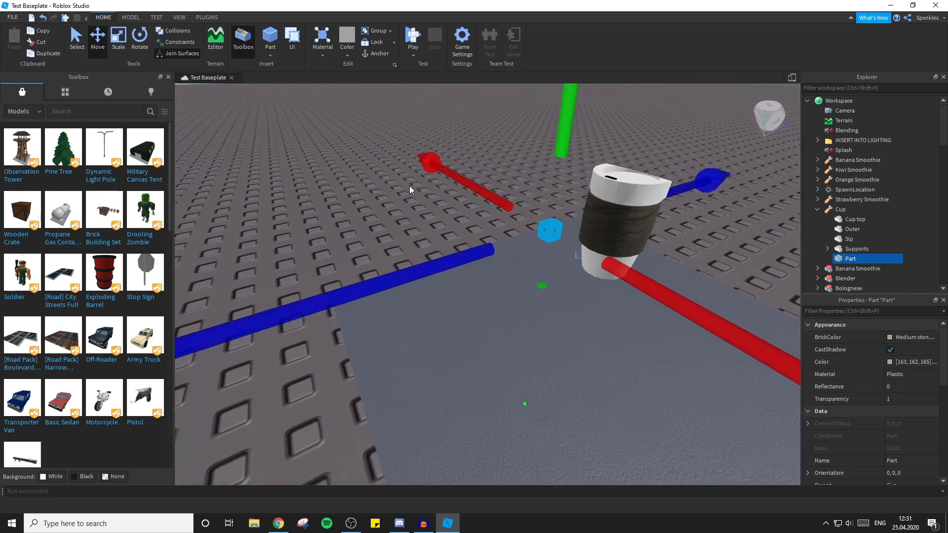
pyautogui.scroll(2, 409, 188)
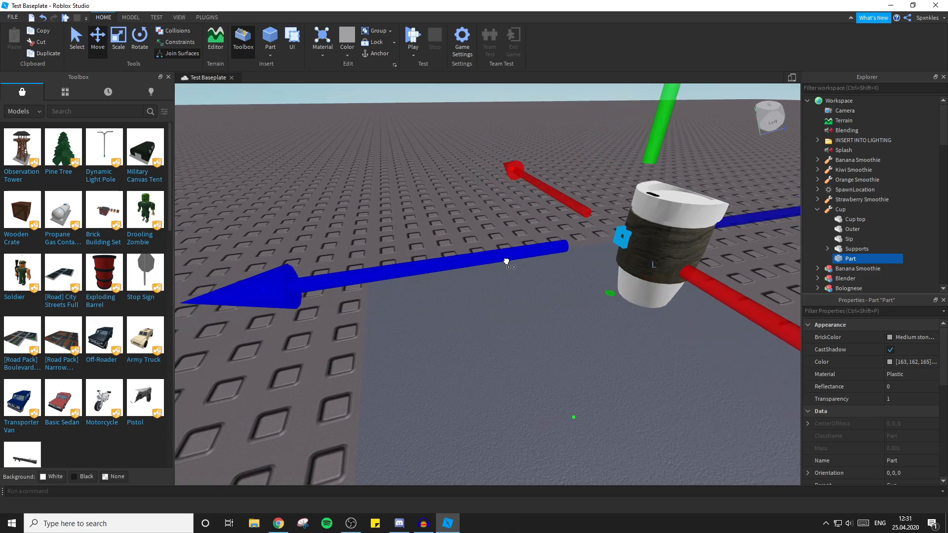
pyautogui.moveTo(505, 262); pyautogui.dragTo(521, 260)
pyautogui.moveTo(535, 170); pyautogui.dragTo(547, 180)
pyautogui.click(444, 165)
pyautogui.scroll(-3, 444, 165)
pyautogui.moveTo(504, 166); pyautogui.dragTo(556, 159, button='right')
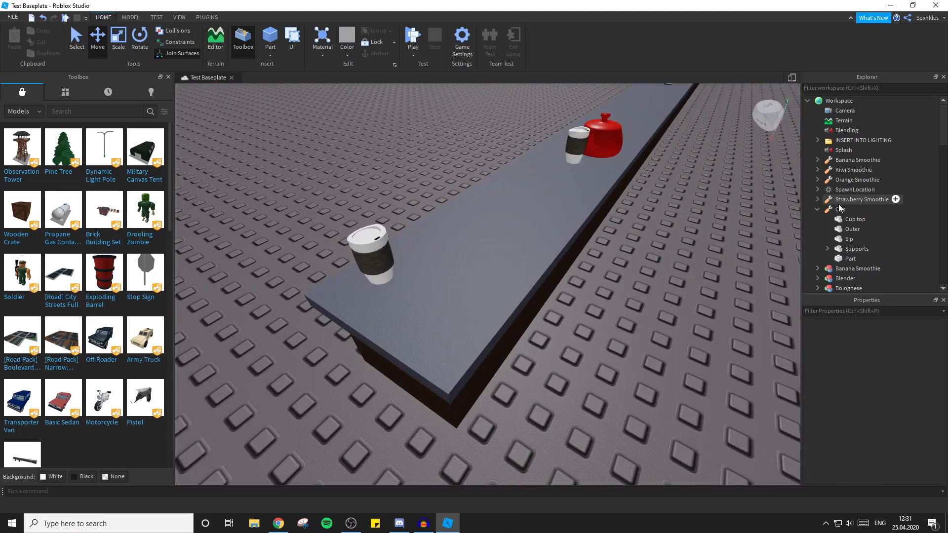
# Move the Cup tool from Workspace into StarterPack and playtest equipping it on the character, ending the test.
pyautogui.click(839, 209)
pyautogui.moveTo(839, 209); pyautogui.dragTo(833, 229)
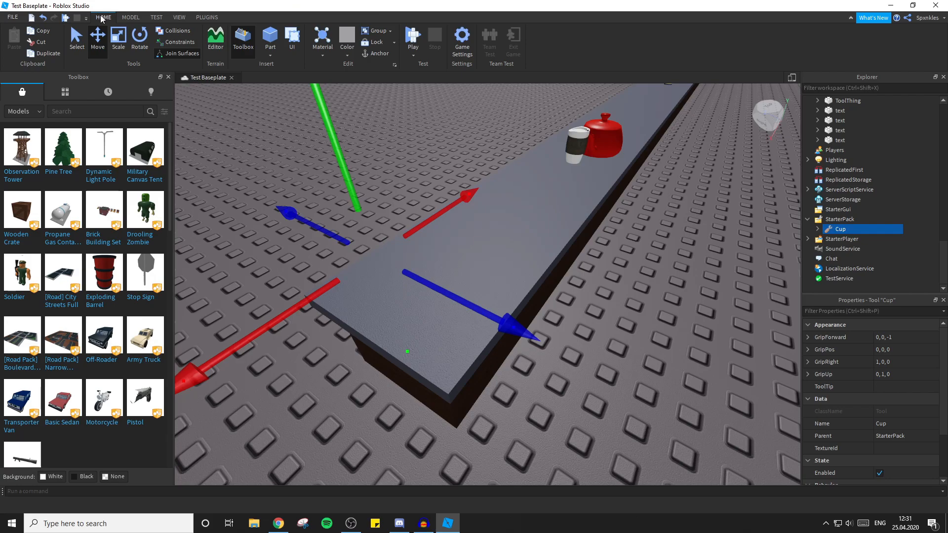
pyautogui.click(67, 19)
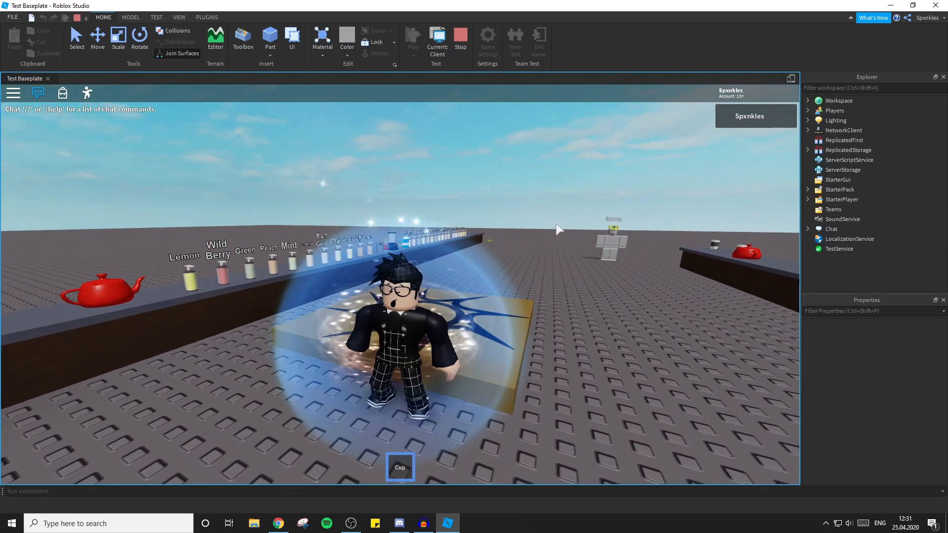
pyautogui.press('1')
pyautogui.press('w')
pyautogui.press('d')
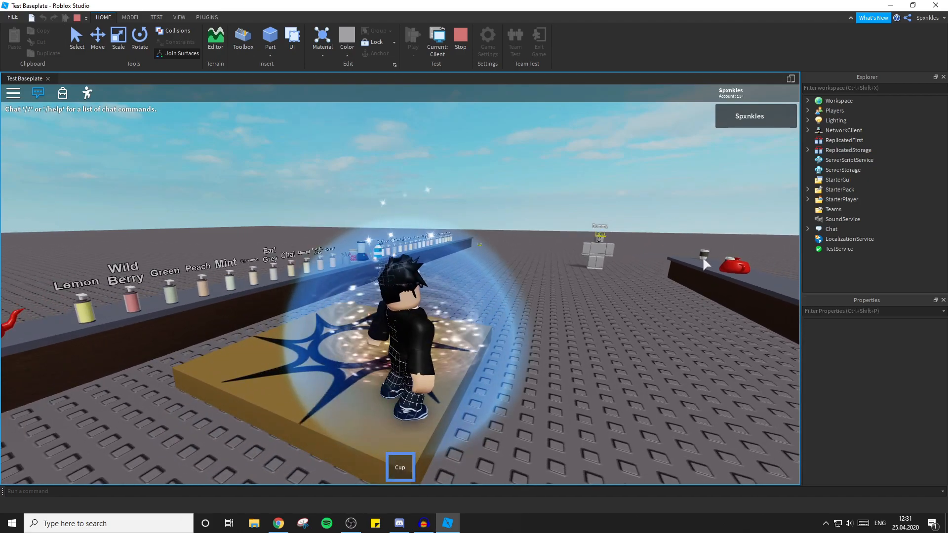
pyautogui.press('1')
pyautogui.click(460, 40)
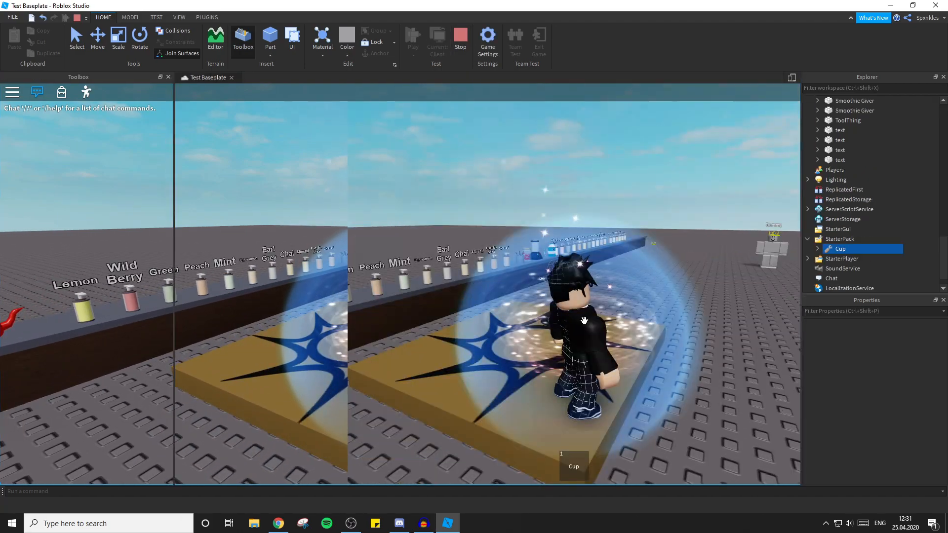
# Move the Cup tool from StarterPack back into Workspace.
pyautogui.click(636, 294)
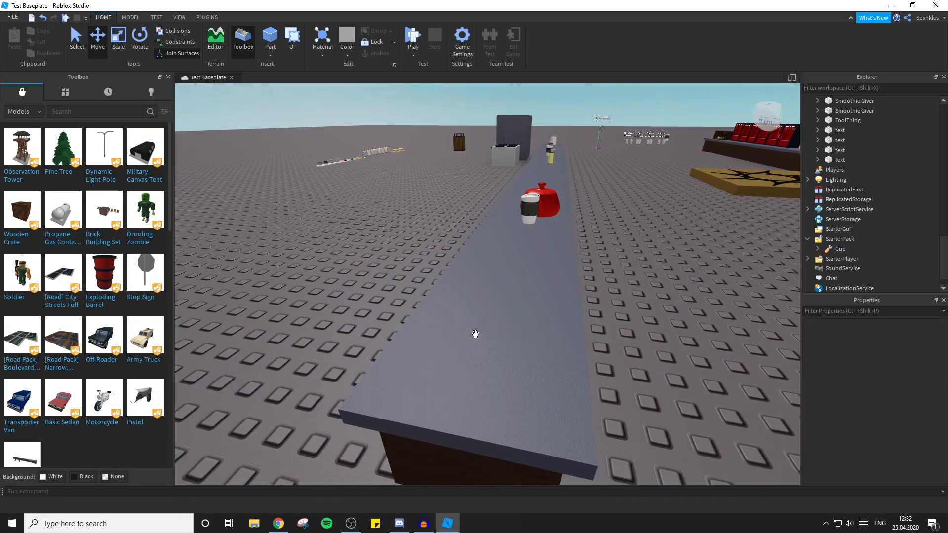
pyautogui.moveTo(840, 249); pyautogui.dragTo(839, 100)
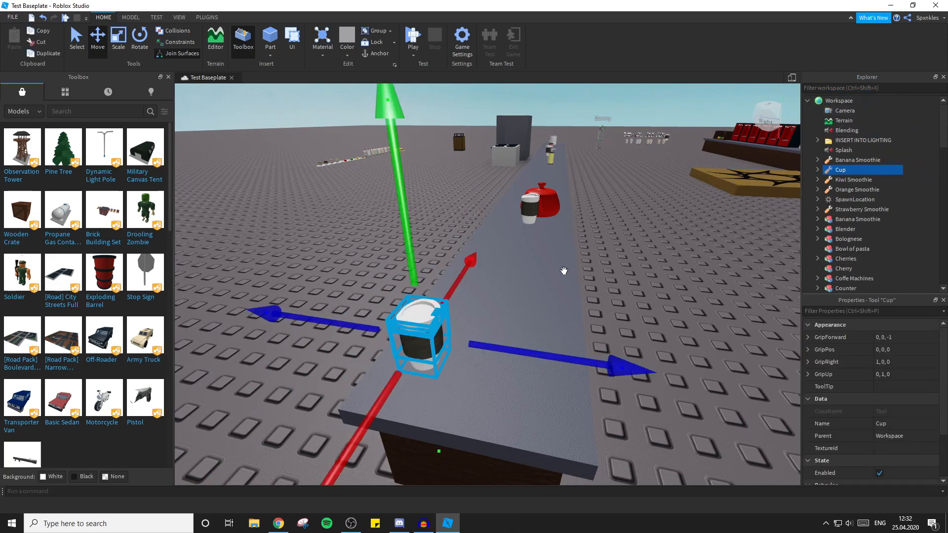
# Examine the contents of the existing cup model beside the red teapot, including its Handle and ToolGiver.
pyautogui.press('f')
pyautogui.click(492, 278)
pyautogui.moveTo(493, 277); pyautogui.dragTo(645, 243, button='right')
pyautogui.scroll(-1, 645, 244)
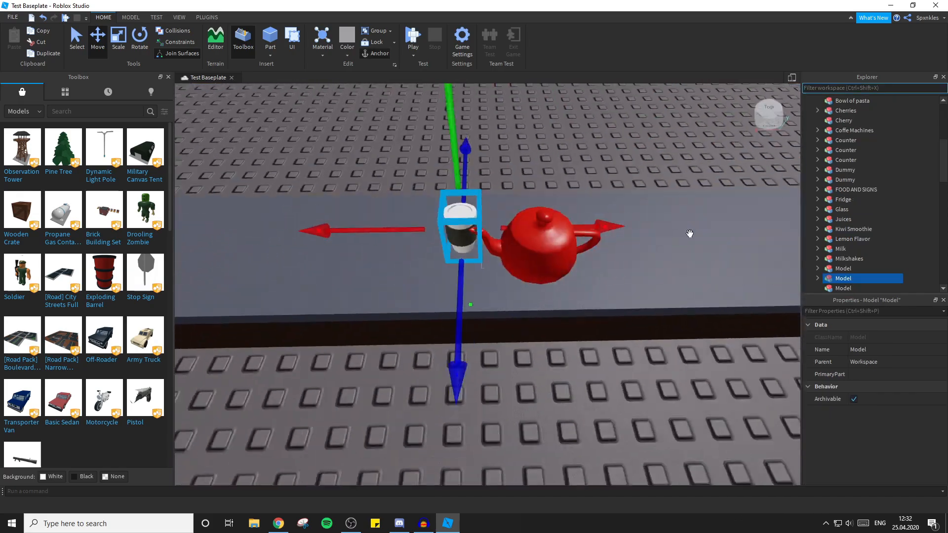
pyautogui.scroll(-3, 849, 160)
pyautogui.click(818, 189)
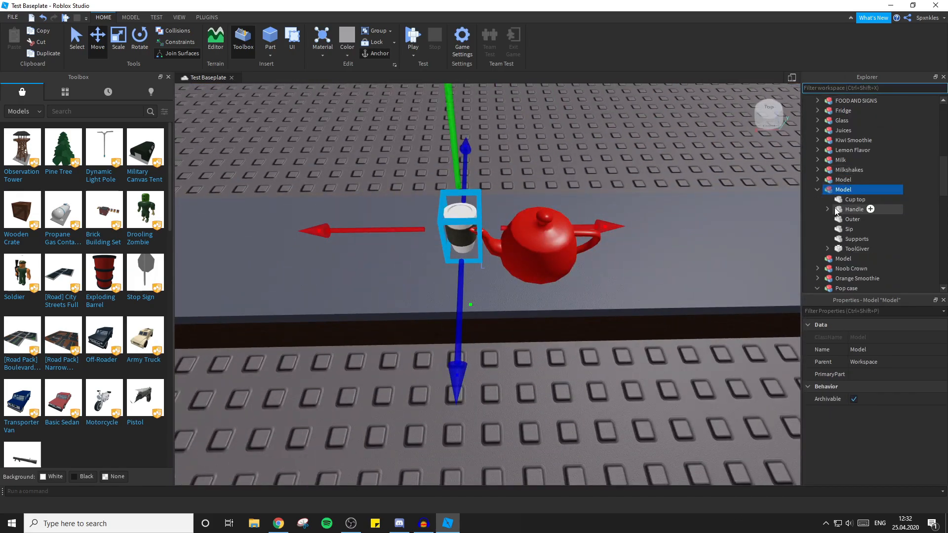
pyautogui.click(827, 208)
pyautogui.click(826, 210)
pyautogui.click(827, 249)
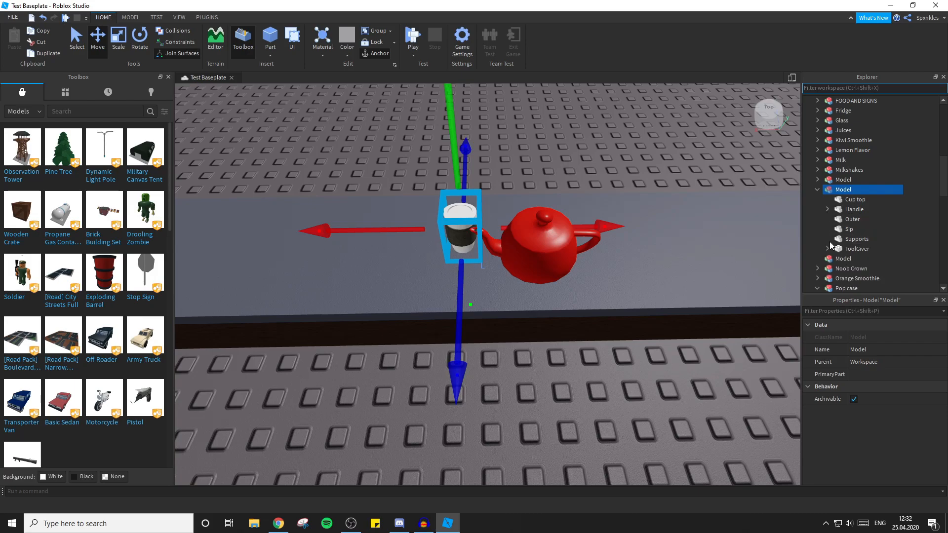
pyautogui.click(816, 187)
# Copy the Weld script from the existing Cup tool stored in Lighting.
pyautogui.scroll(-13, 831, 175)
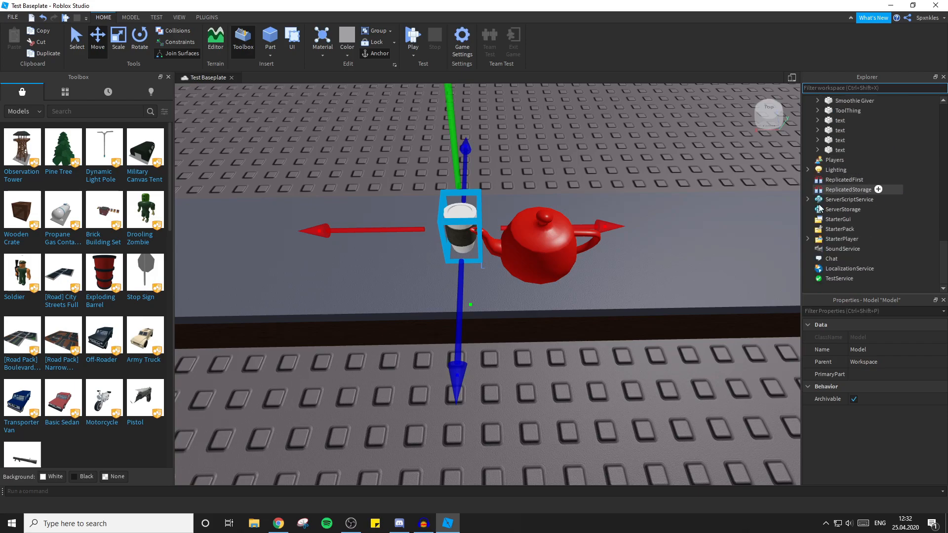
pyautogui.click(807, 169)
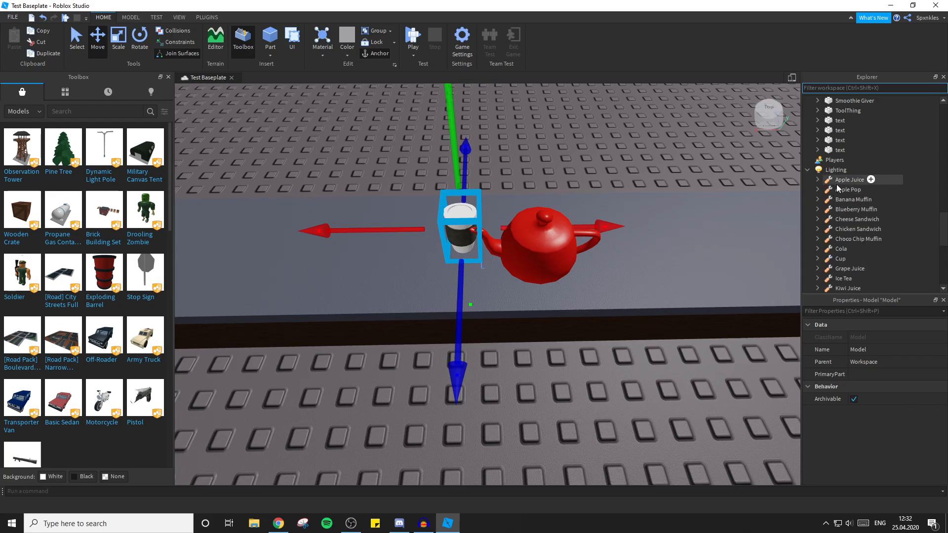
pyautogui.click(817, 260)
pyautogui.scroll(-1, 839, 222)
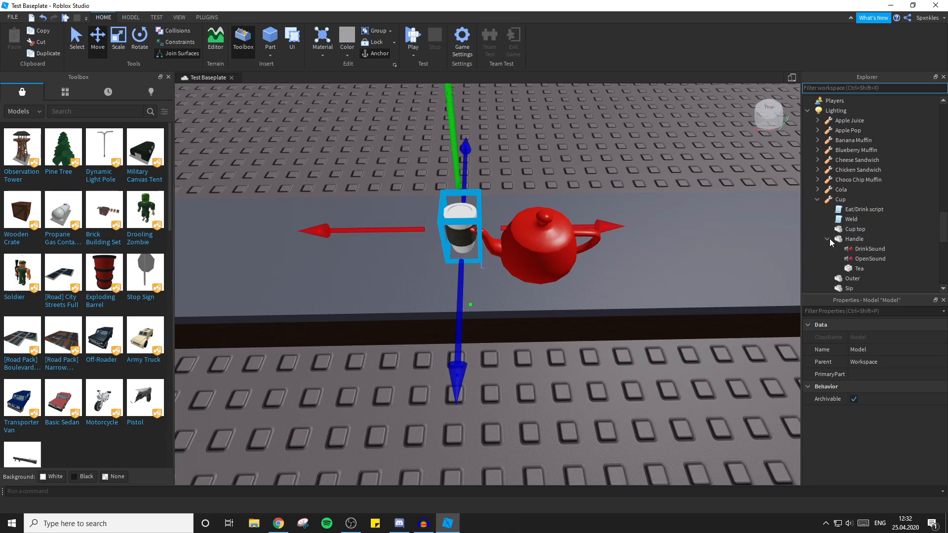
pyautogui.click(853, 221)
pyautogui.rightClick(853, 220)
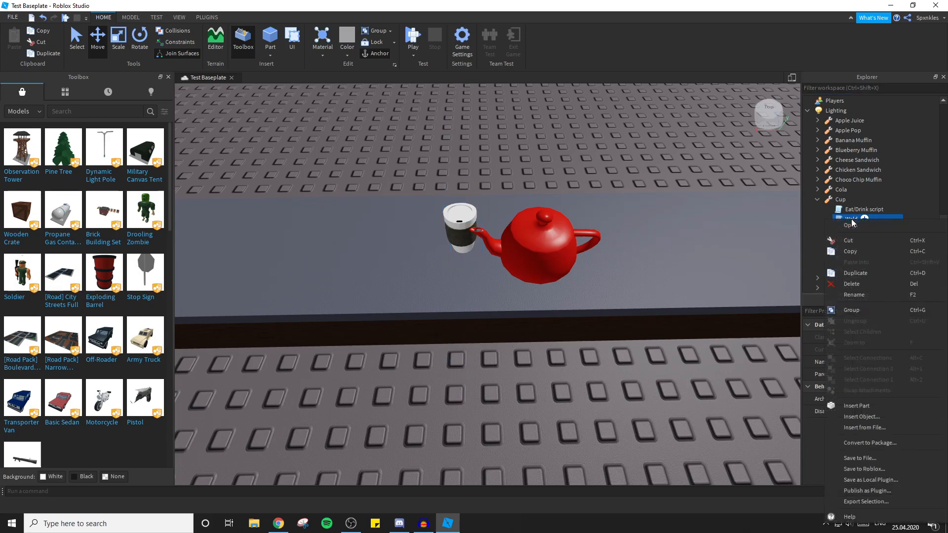
pyautogui.click(863, 251)
# Paste the Weld script into the new Cup tool in Workspace and move the tool into StarterPack.
pyautogui.click(603, 393)
pyautogui.press('a')
pyautogui.moveTo(603, 393); pyautogui.dragTo(620, 406, button='right')
pyautogui.press('w')
pyautogui.press('a')
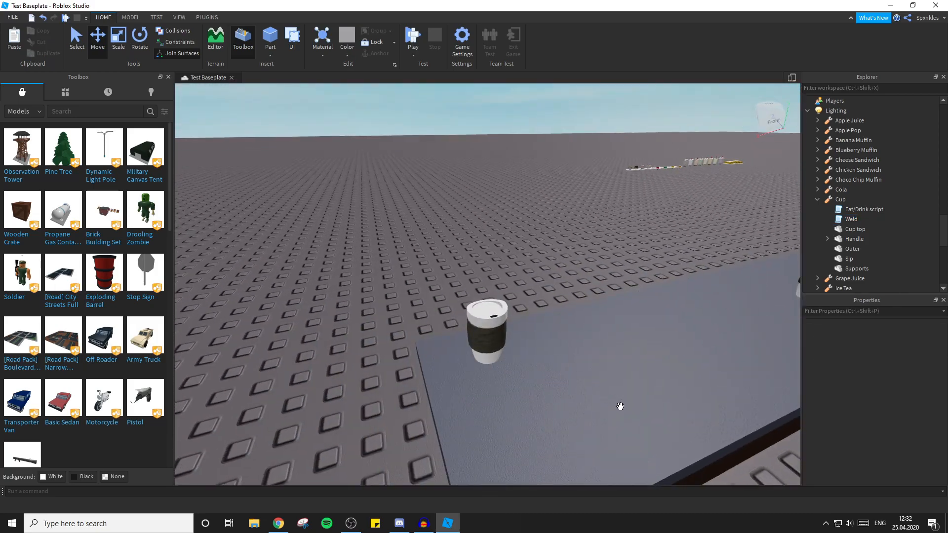
pyautogui.moveTo(514, 214); pyautogui.dragTo(463, 226, button='right')
pyautogui.press('w')
pyautogui.press('a')
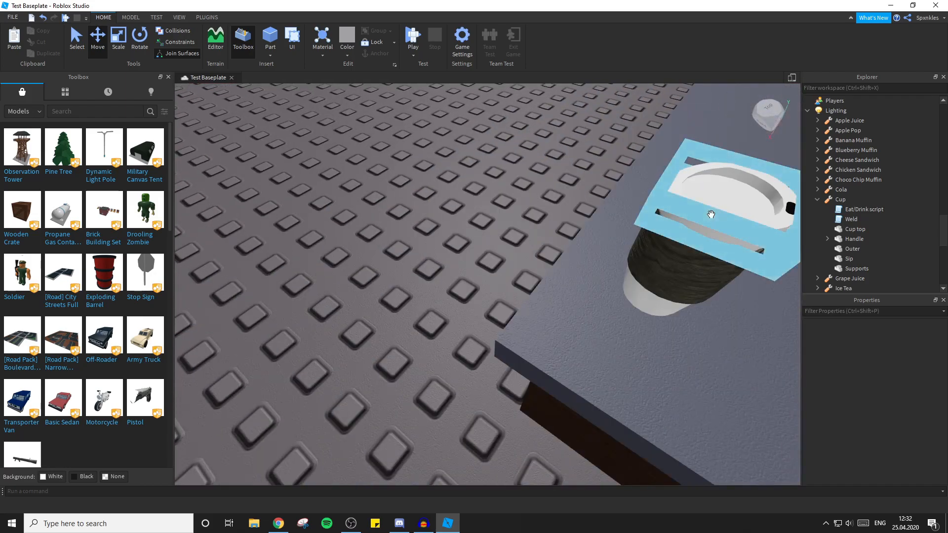
pyautogui.press('s')
pyautogui.press('d')
pyautogui.scroll(10, 816, 194)
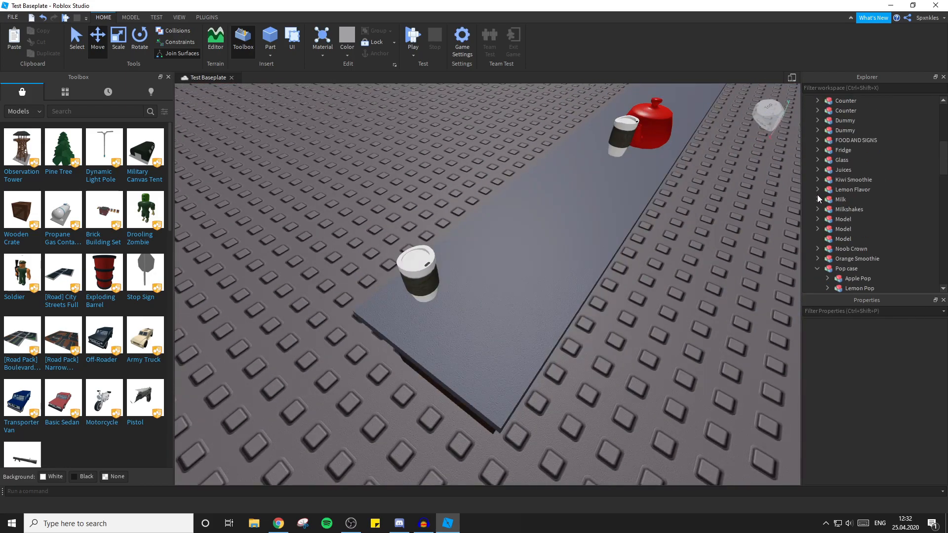
pyautogui.click(841, 171)
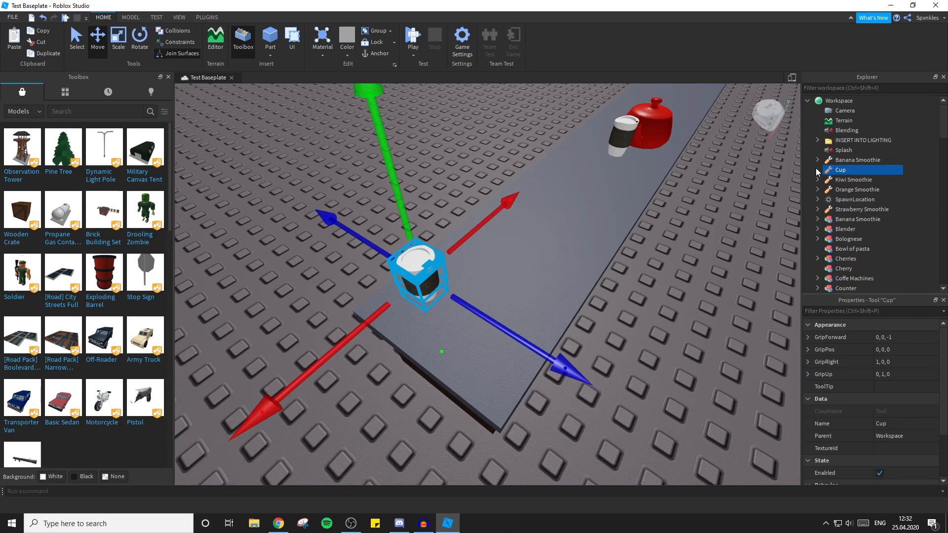
pyautogui.click(817, 169)
pyautogui.rightClick(836, 175)
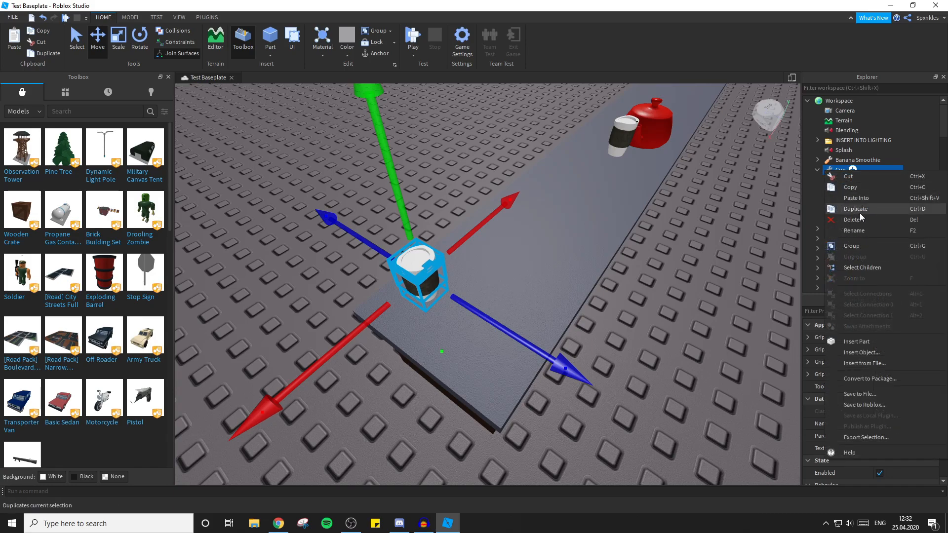
pyautogui.click(858, 202)
pyautogui.moveTo(839, 170); pyautogui.dragTo(869, 219)
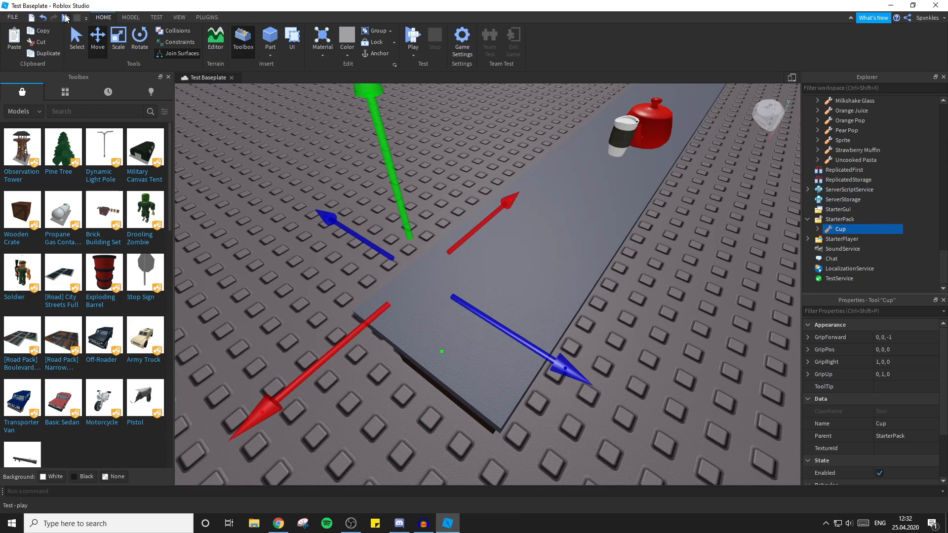
# Playtest the game with the Cup tool equipped, walking the character around, and stop the test.
pyautogui.click(66, 19)
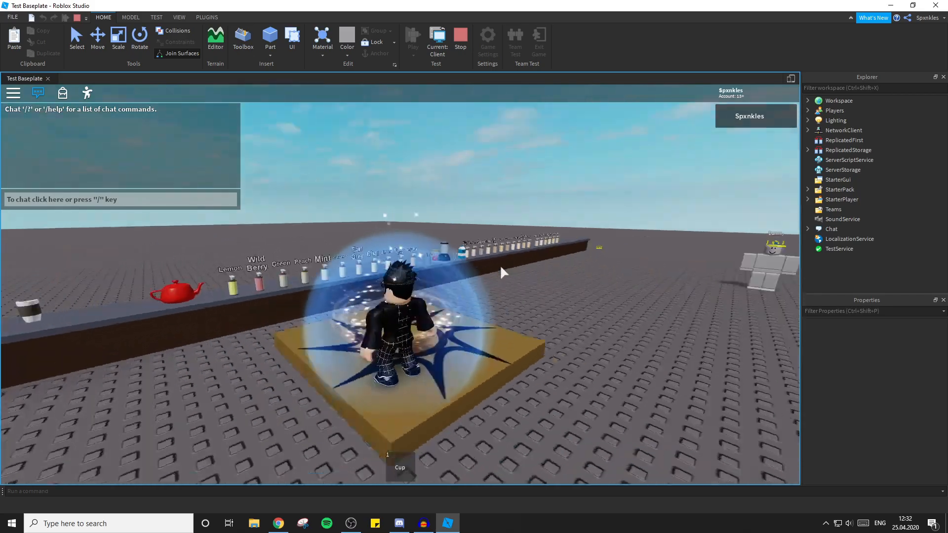
pyautogui.moveTo(501, 273); pyautogui.dragTo(501, 272, button='right')
pyautogui.press('1')
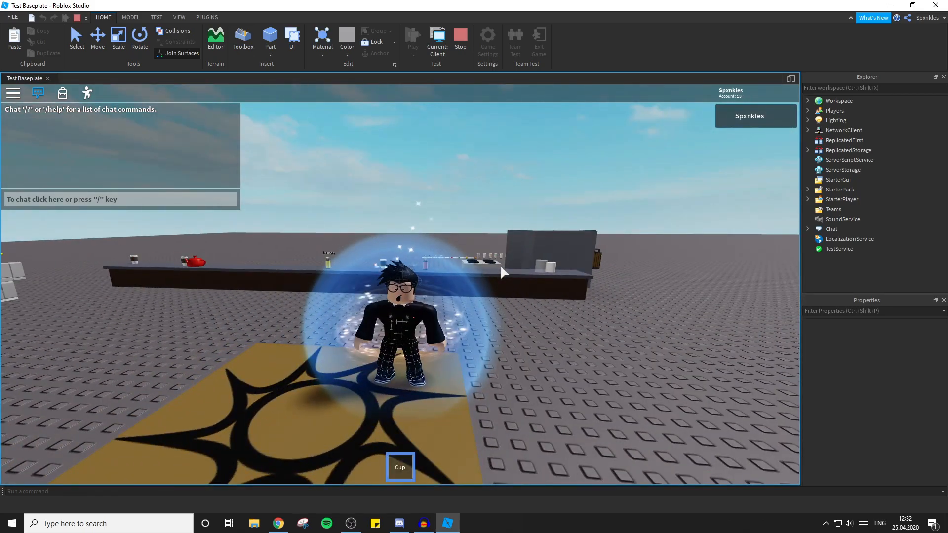
pyautogui.press('a')
pyautogui.press('w')
pyautogui.moveTo(252, 269); pyautogui.dragTo(254, 269, button='right')
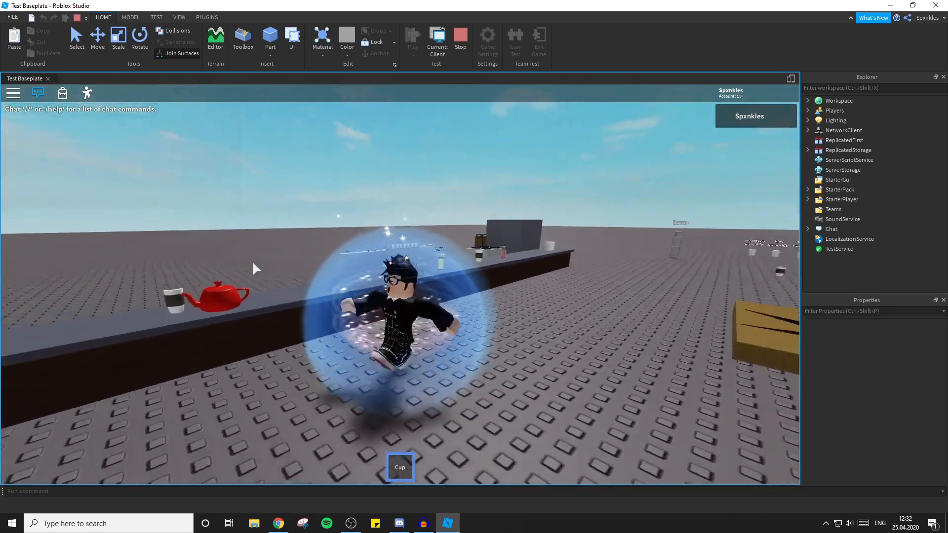
pyautogui.press('s')
pyautogui.press('a')
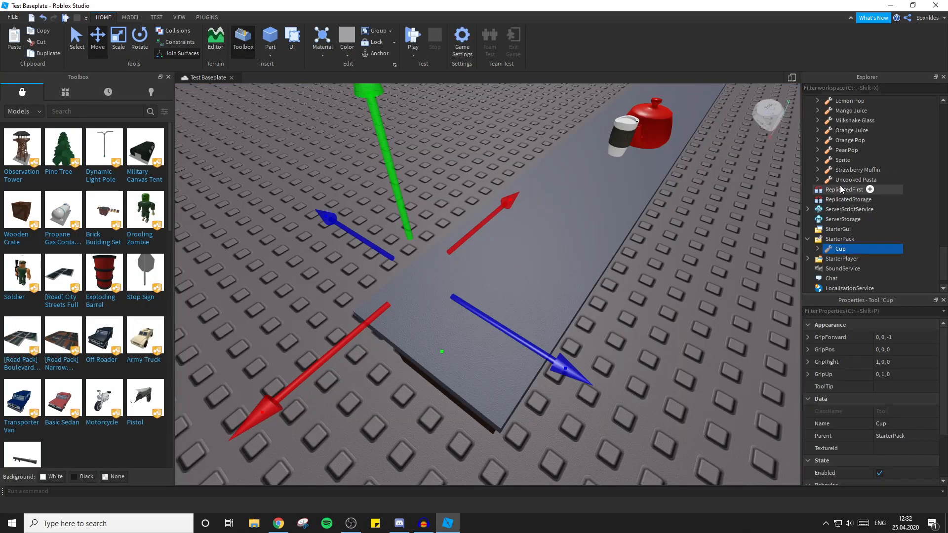
# Rename the invisible Part inside the StarterPack Cup tool to Handle.
pyautogui.click(817, 249)
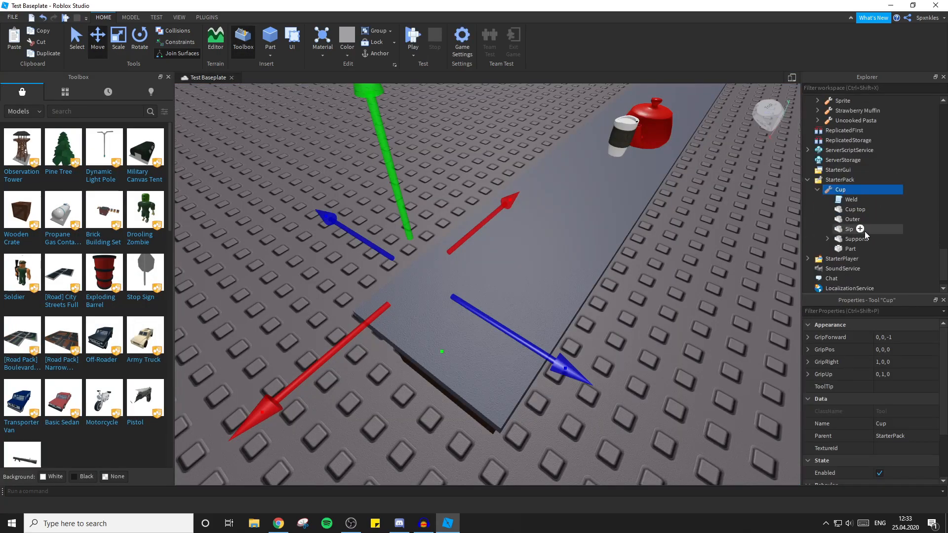
pyautogui.click(851, 249)
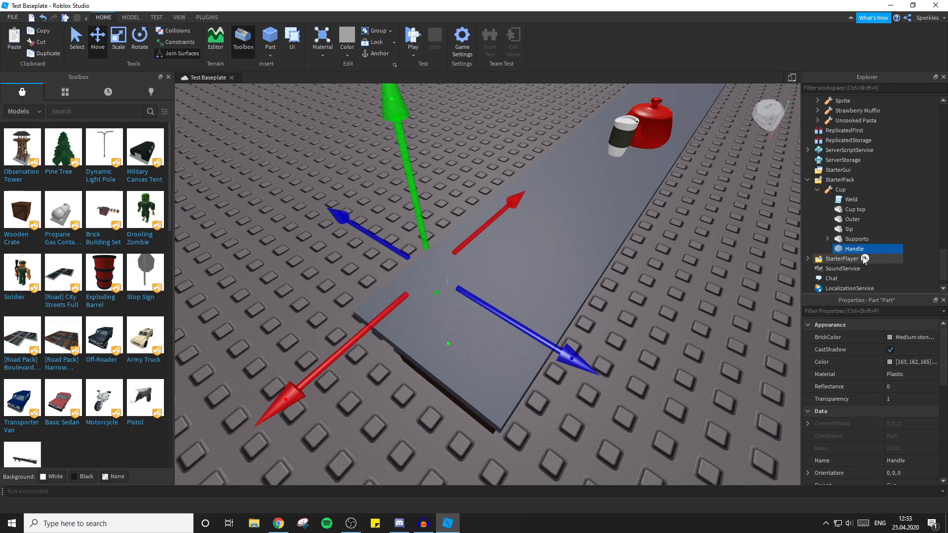
pyautogui.click(673, 326)
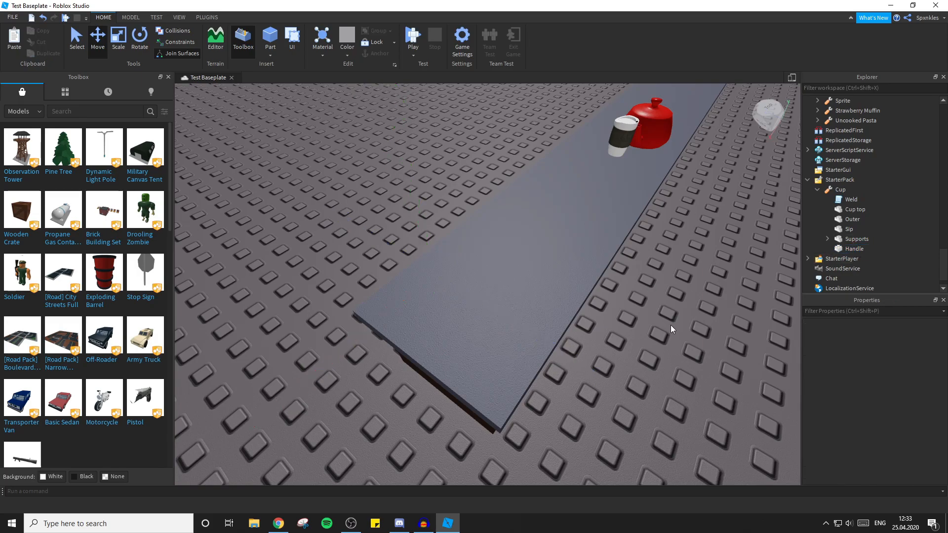
# Playtest the Cup tool with its renamed Handle part and end the test.
pyautogui.click(64, 18)
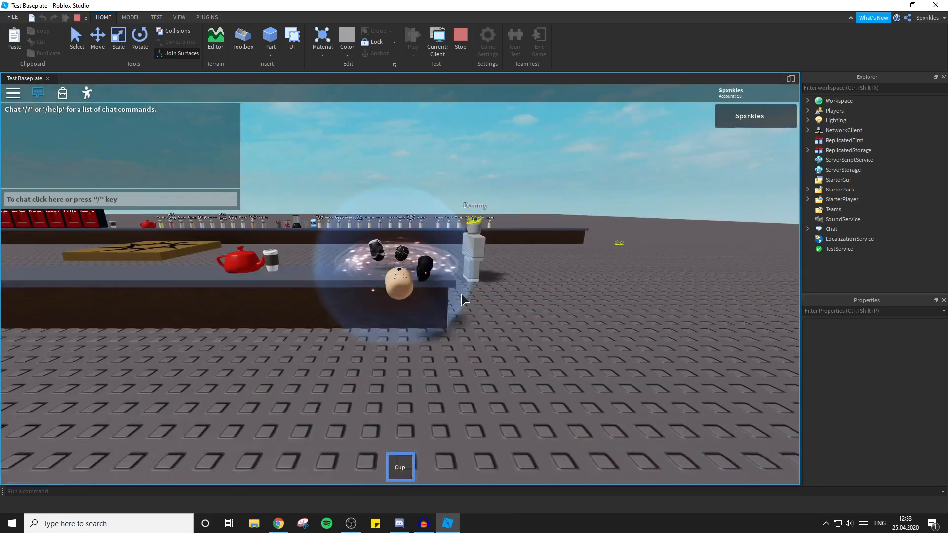
pyautogui.moveTo(462, 295); pyautogui.dragTo(462, 295, button='right')
pyautogui.click(77, 18)
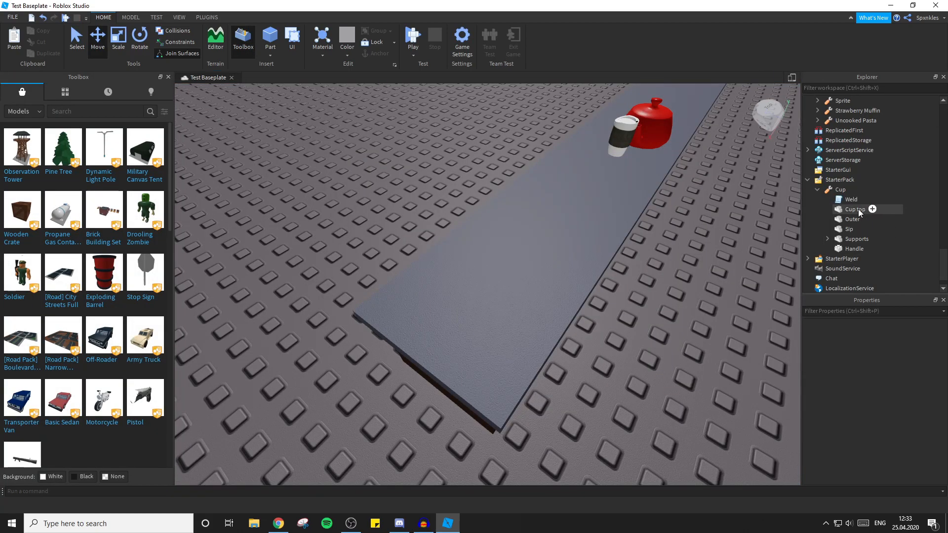
# Turn off CanCollide for Cup top, Outer, Sip, Supports and Handle together.
pyautogui.click(857, 211)
pyautogui.keyDown('ctrl'); pyautogui.click(855, 219); pyautogui.keyUp('ctrl')
pyautogui.keyDown('ctrl'); pyautogui.click(849, 230); pyautogui.keyUp('ctrl')
pyautogui.keyDown('ctrl'); pyautogui.click(844, 239); pyautogui.keyUp('ctrl')
pyautogui.keyDown('ctrl'); pyautogui.click(853, 249); pyautogui.keyUp('ctrl')
pyautogui.scroll(-1, 847, 250)
pyautogui.scroll(-3, 872, 417)
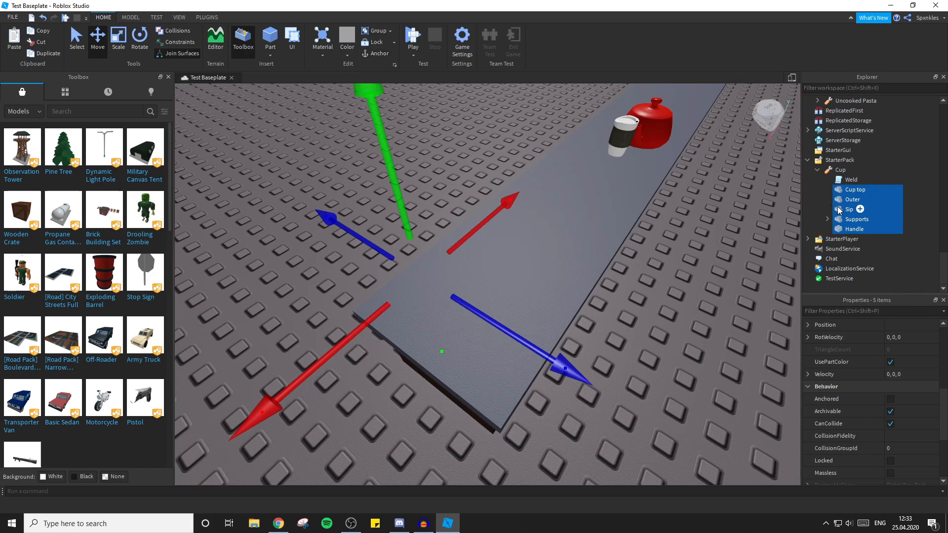
pyautogui.scroll(-1, 916, 402)
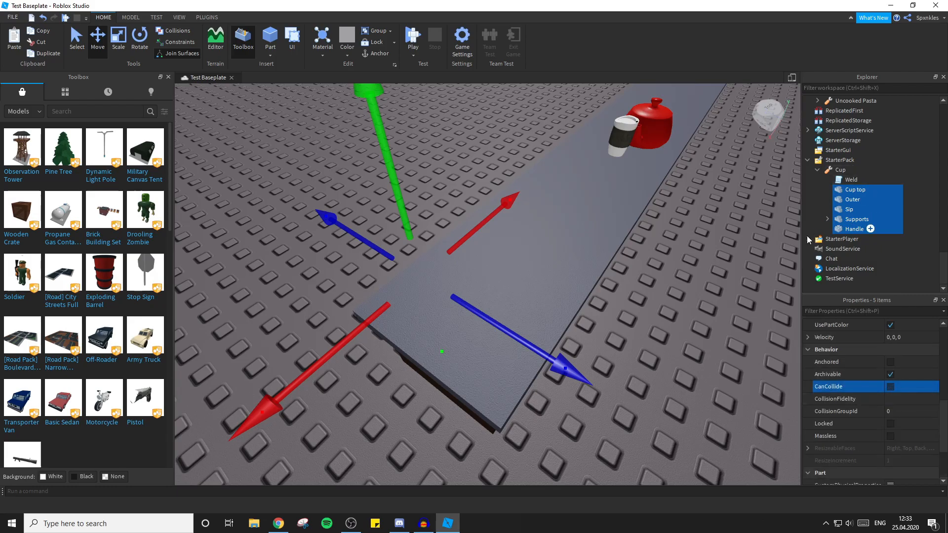
# Playtest the Cup tool with its non-colliding parts, equipping it and walking the character around, and stop the test.
pyautogui.click(713, 253)
pyautogui.moveTo(713, 253); pyautogui.dragTo(713, 253, button='right')
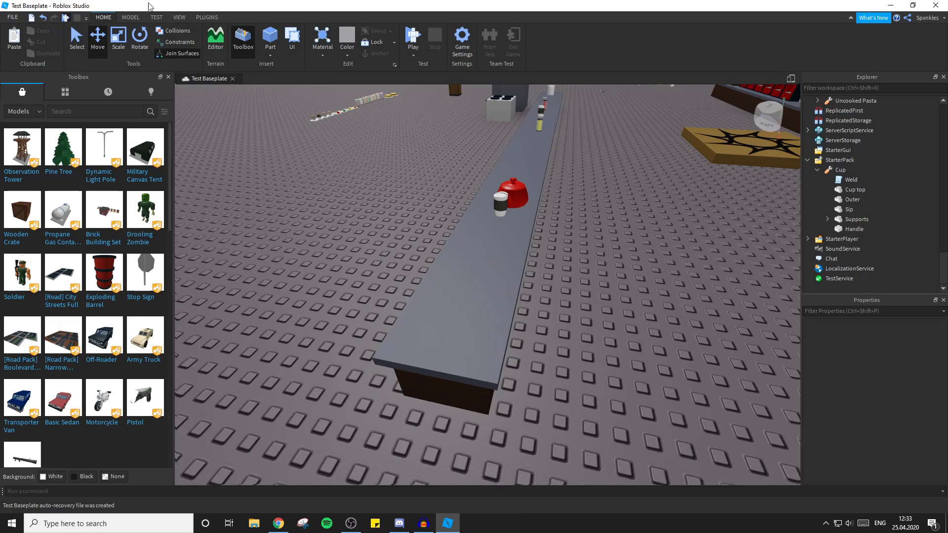
pyautogui.click(65, 18)
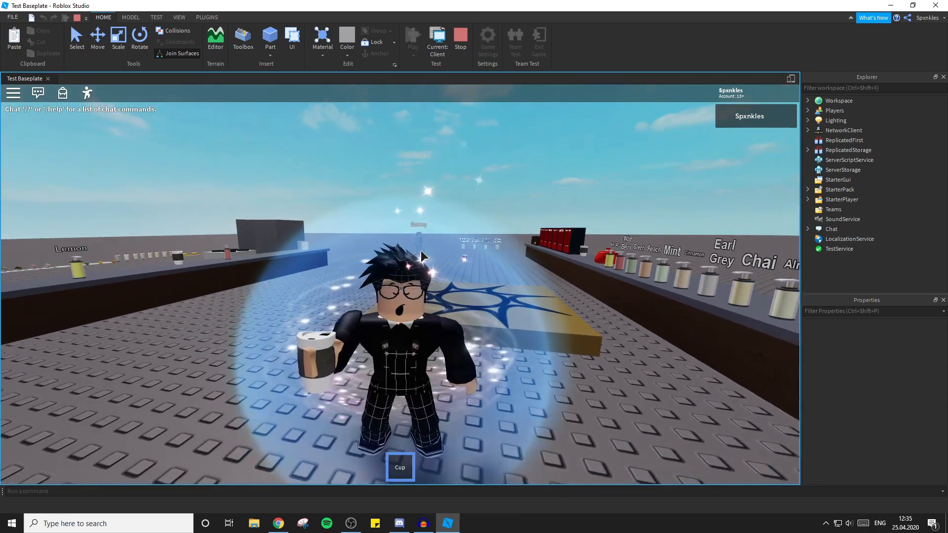
pyautogui.moveTo(421, 255); pyautogui.dragTo(440, 246, button='right')
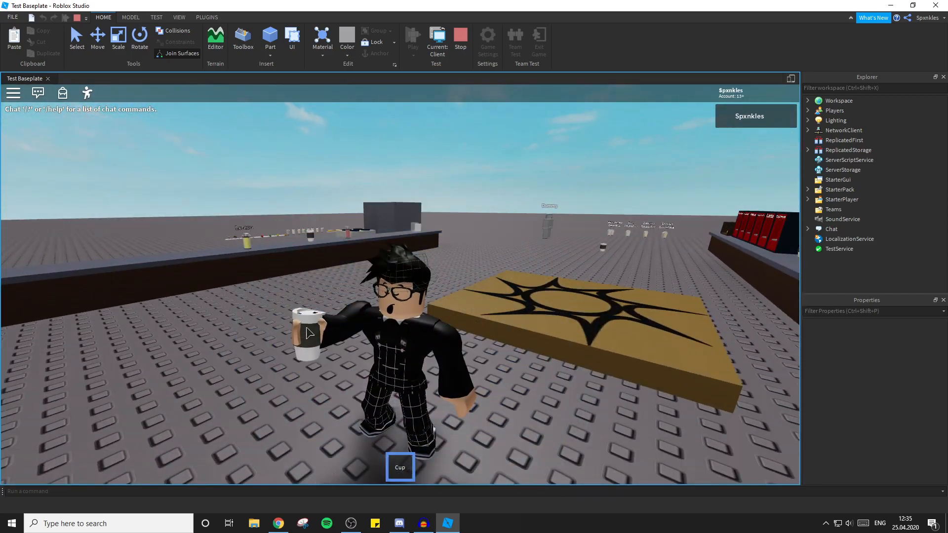
pyautogui.press('1')
pyautogui.press('w')
pyautogui.moveTo(428, 259); pyautogui.dragTo(430, 260, button='right')
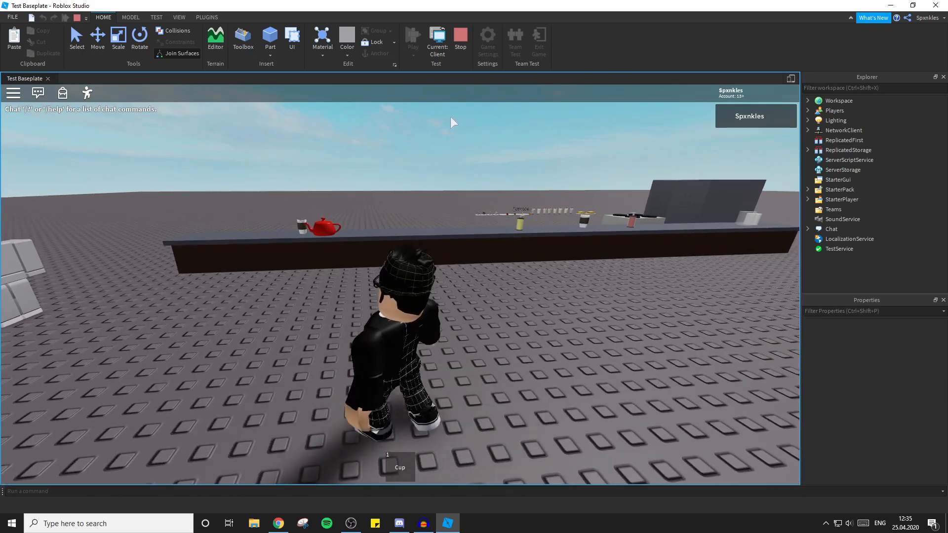
pyautogui.click(466, 36)
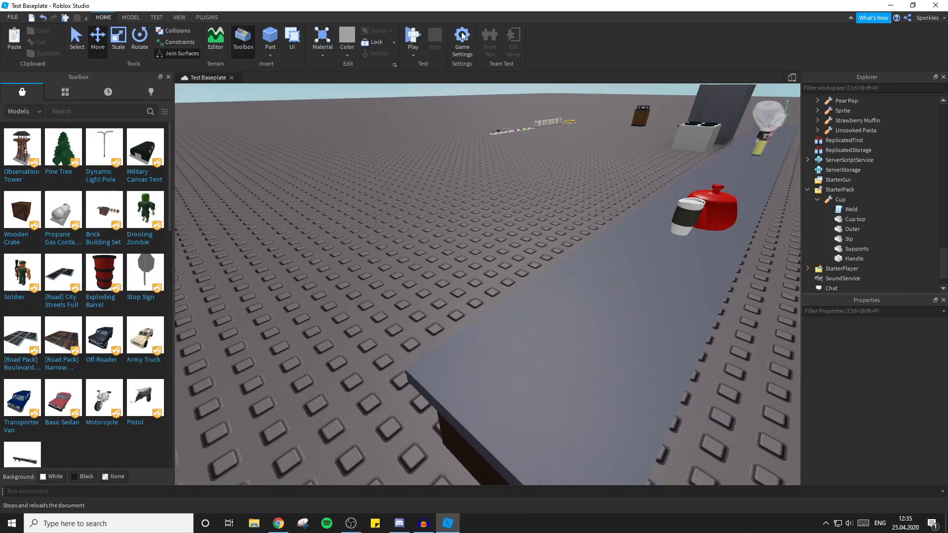
# Move the Cup tool from StarterPack into Workspace and open it in the Tool Grip Editor.
pyautogui.click(207, 17)
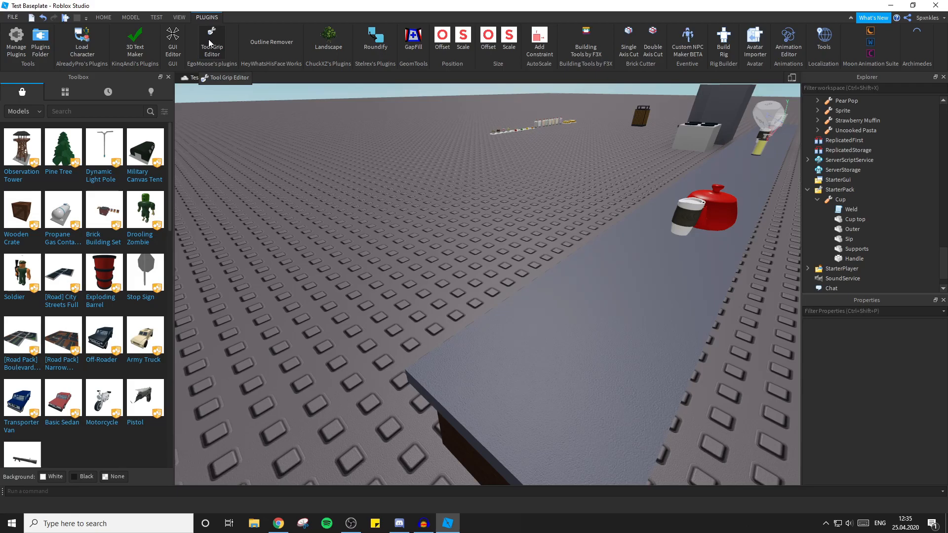
pyautogui.moveTo(477, 217); pyautogui.dragTo(524, 238, button='right')
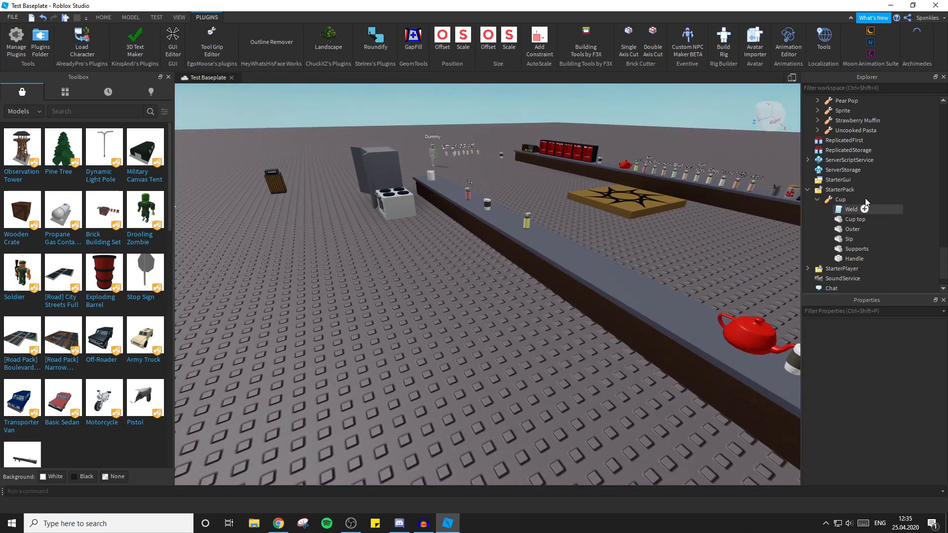
pyautogui.click(817, 200)
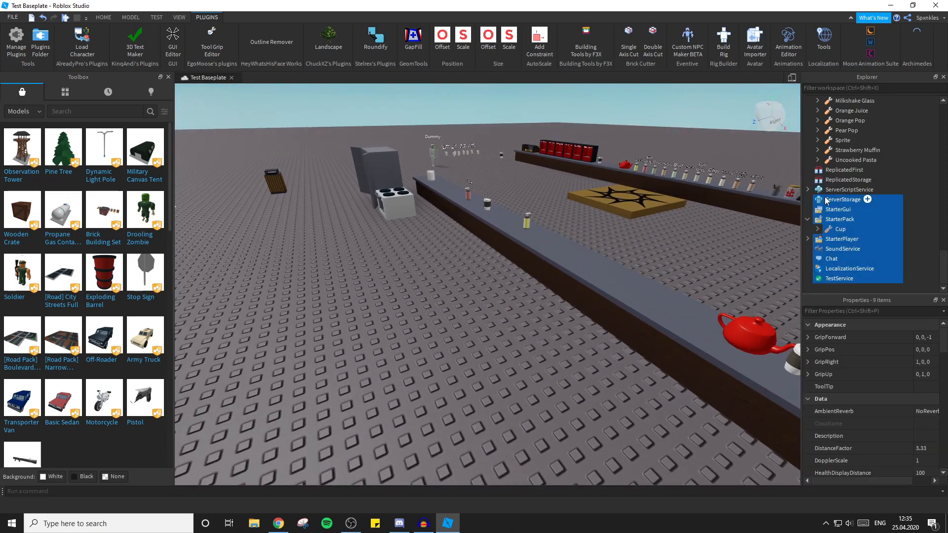
pyautogui.doubleClick(835, 229)
pyautogui.moveTo(844, 227); pyautogui.dragTo(840, 100)
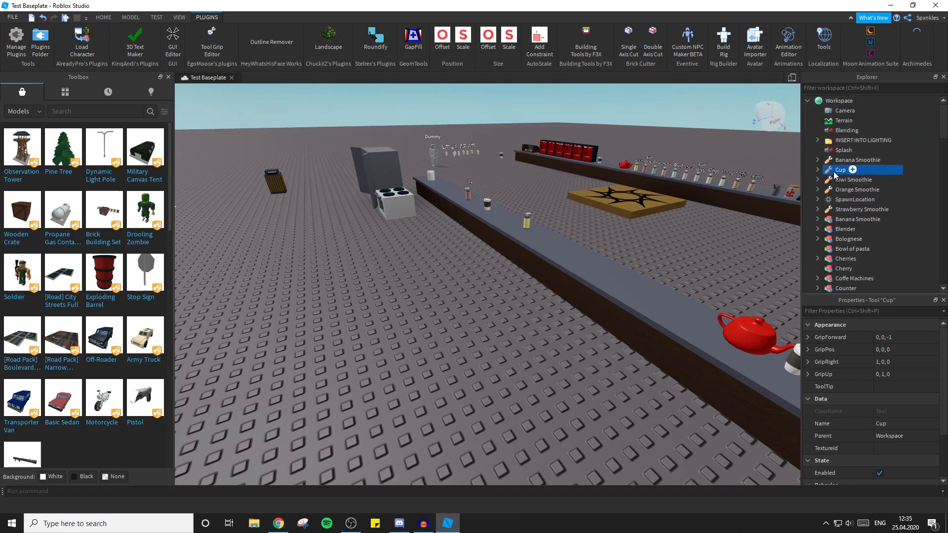
pyautogui.click(215, 46)
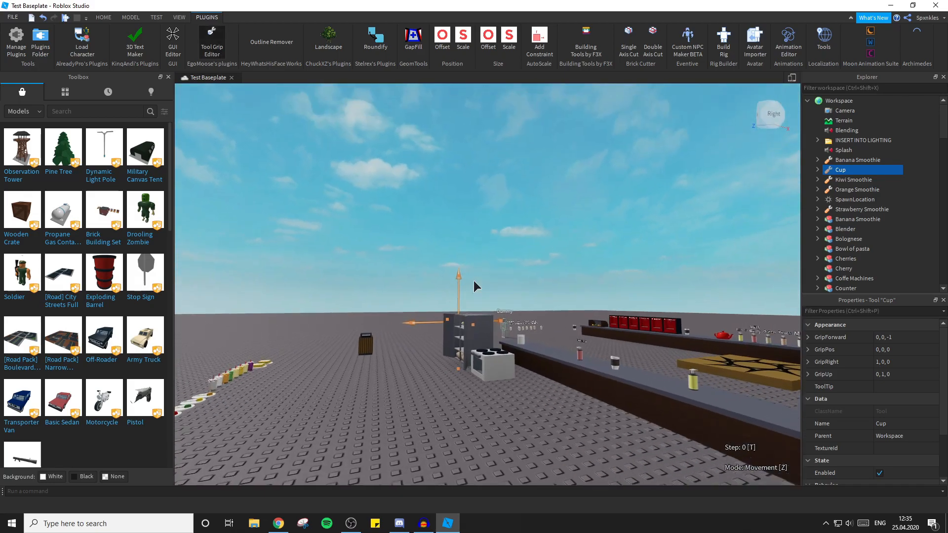
# Adjust the Cup's grip in the dummy's hand to a GripPos of about 0.284, -0.149, 0.296 and close the grip editor.
pyautogui.press('w')
pyautogui.moveTo(472, 280); pyautogui.dragTo(473, 281, button='right')
pyautogui.press('s')
pyautogui.press('w')
pyautogui.press('s')
pyautogui.moveTo(585, 247); pyautogui.dragTo(585, 247, button='right')
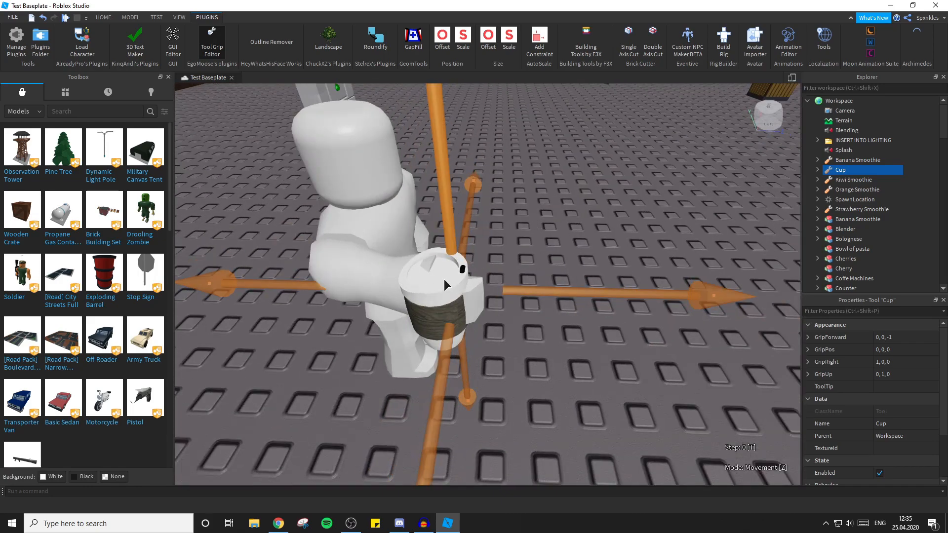
pyautogui.moveTo(555, 266); pyautogui.dragTo(574, 240, button='right')
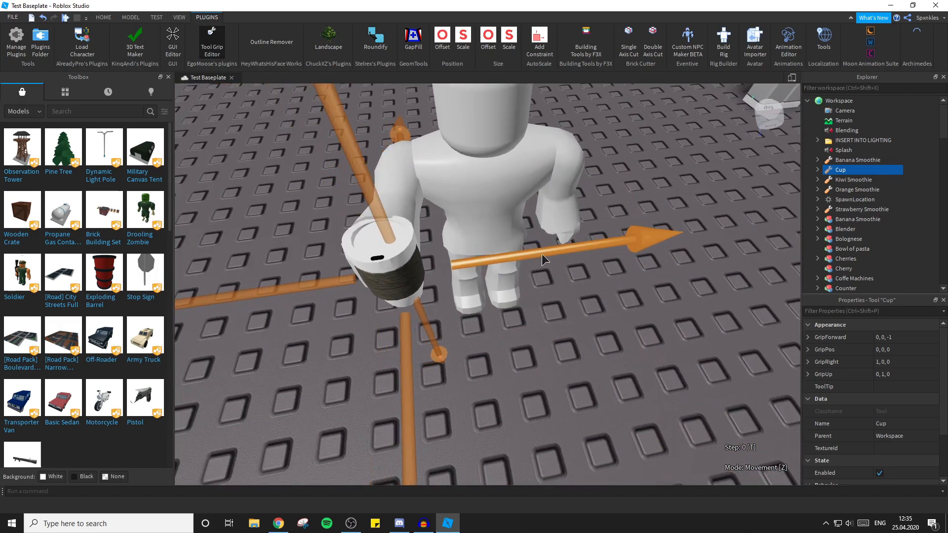
pyautogui.moveTo(600, 315); pyautogui.dragTo(481, 213, button='right')
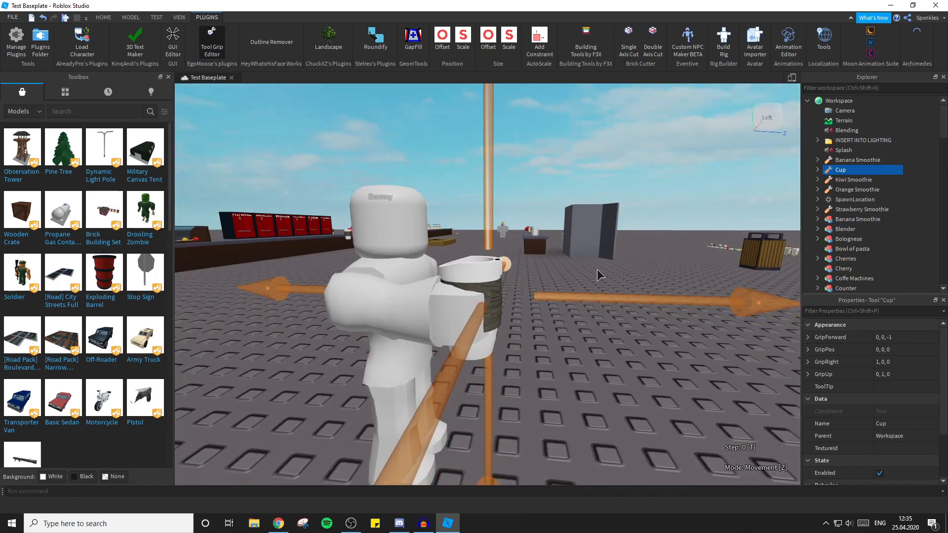
pyautogui.moveTo(599, 271); pyautogui.dragTo(601, 352, button='right')
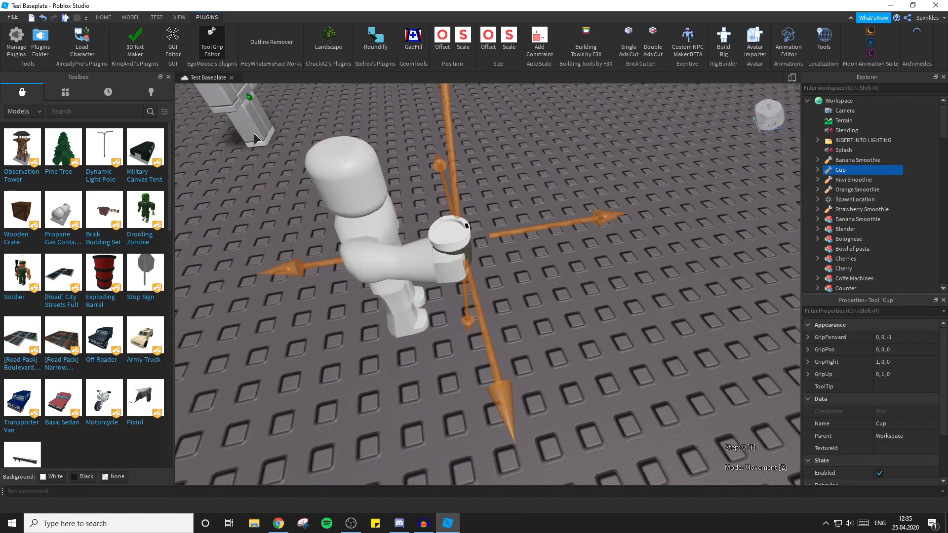
pyautogui.click(212, 43)
# Return the Cup tool to StarterPack and playtest its new grip by equipping it, ending the test.
pyautogui.moveTo(833, 172); pyautogui.dragTo(839, 234)
pyautogui.scroll(-2, 837, 191)
pyautogui.scroll(-5, 836, 191)
pyautogui.click(64, 17)
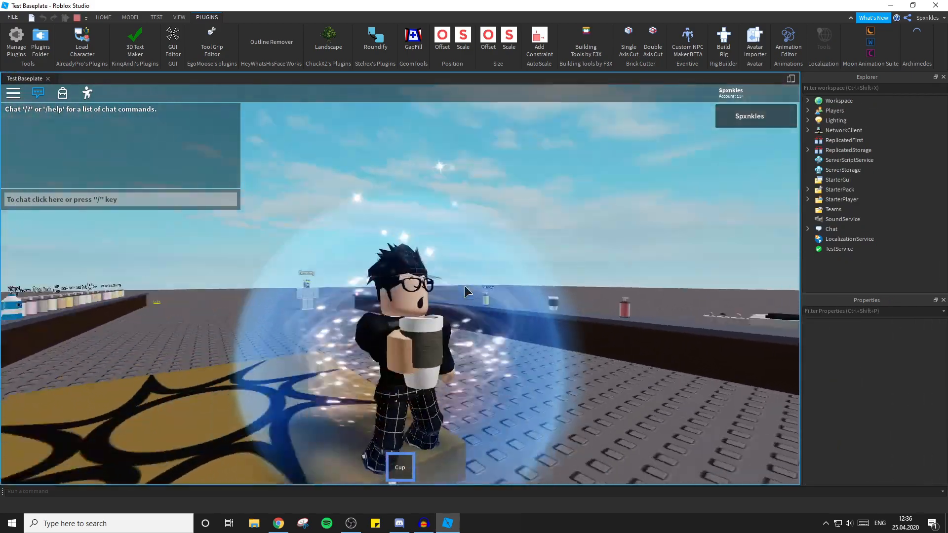
pyautogui.moveTo(465, 292); pyautogui.dragTo(454, 284, button='right')
pyautogui.press('1')
pyautogui.click(79, 19)
# Examine the existing cup on the counter and look through the object hierarchy for a cup that contains a drink sound.
pyautogui.click(460, 198)
pyautogui.moveTo(460, 198); pyautogui.dragTo(458, 194, button='right')
pyautogui.press('w')
pyautogui.press('w')
pyautogui.press('d')
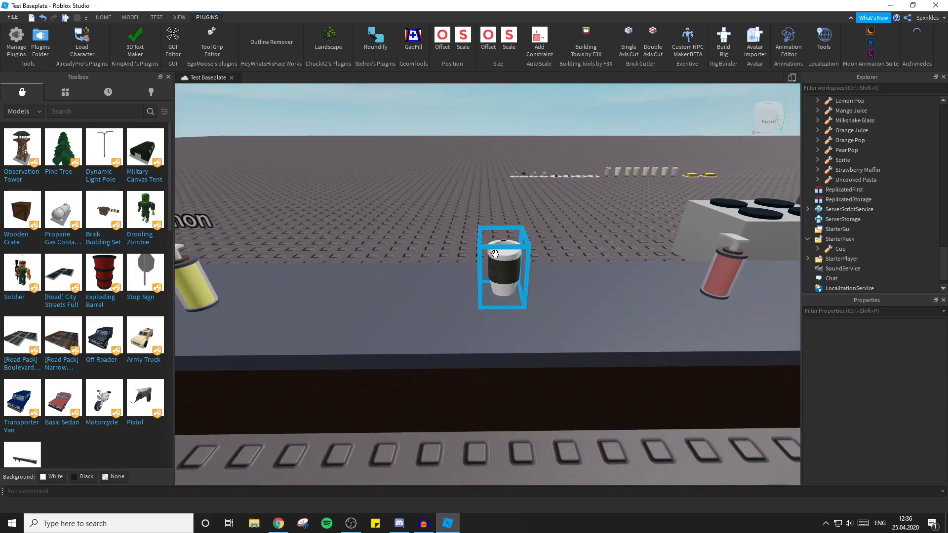
pyautogui.click(495, 252)
pyautogui.moveTo(657, 188); pyautogui.dragTo(657, 188, button='right')
pyautogui.click(601, 180)
pyautogui.moveTo(600, 179); pyautogui.dragTo(600, 179, button='right')
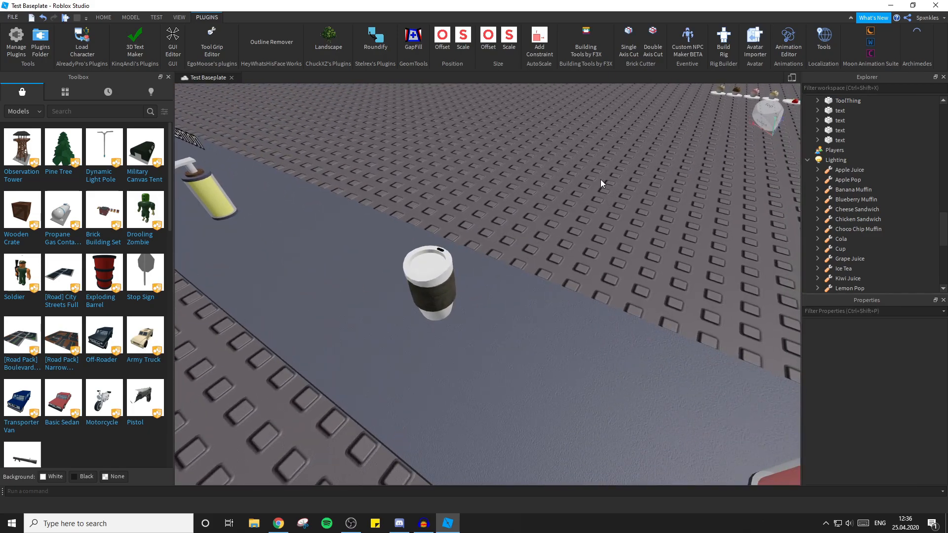
pyautogui.scroll(10, 878, 171)
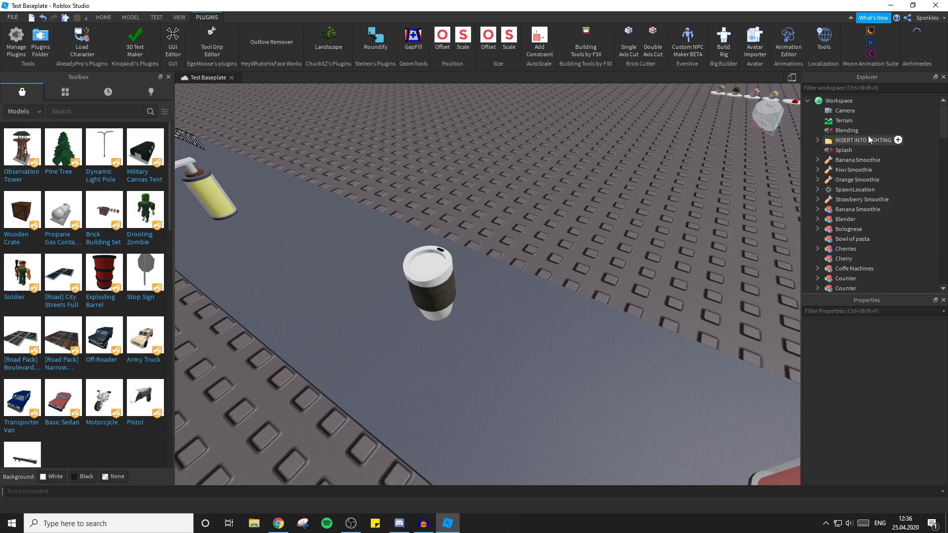
pyautogui.scroll(-6, 868, 136)
pyautogui.scroll(6, 868, 136)
pyautogui.scroll(-2, 606, 131)
pyautogui.moveTo(606, 130); pyautogui.dragTo(691, 134, button='right')
pyautogui.scroll(-12, 856, 178)
pyautogui.scroll(12, 857, 181)
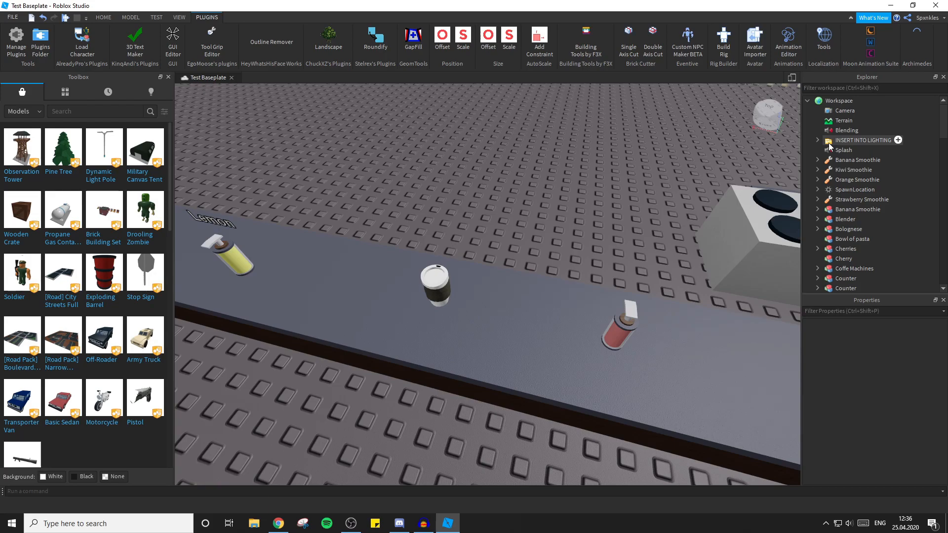
pyautogui.scroll(-15, 840, 149)
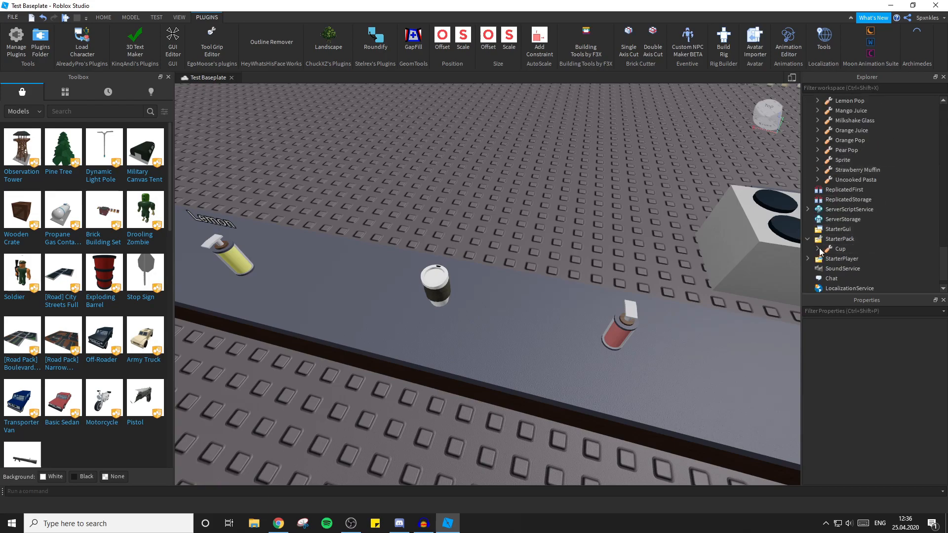
pyautogui.scroll(8, 867, 209)
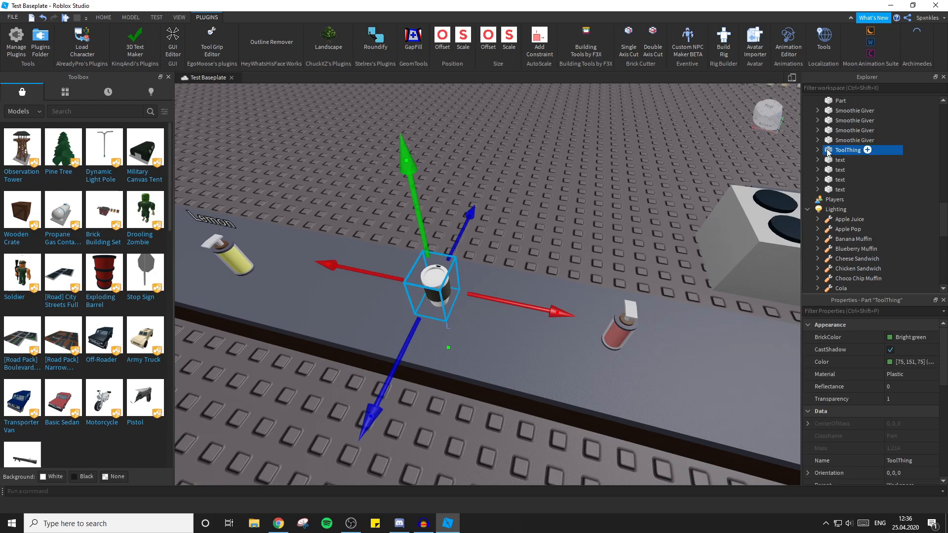
pyautogui.scroll(6, 849, 148)
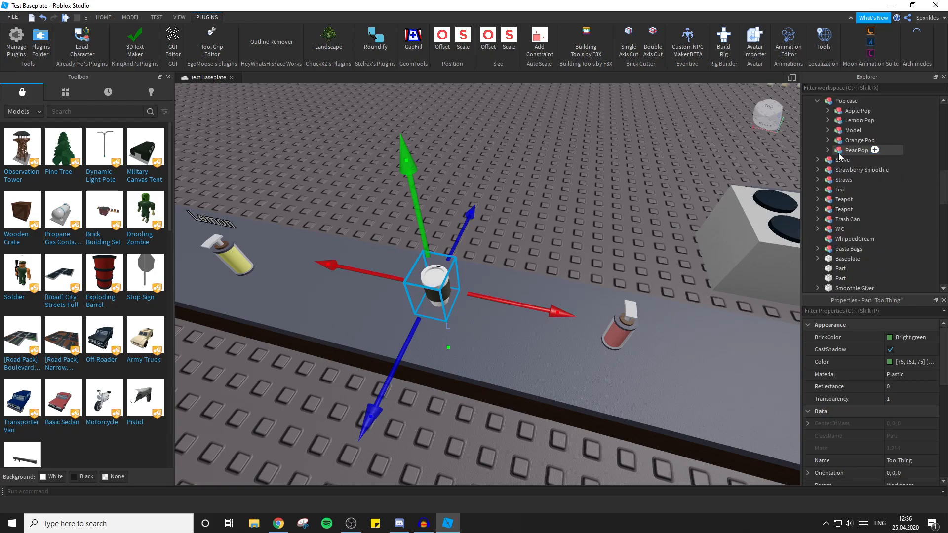
pyautogui.click(816, 101)
# Copy the DrinkSound from the Handle of the cup model beside the red teapot.
pyautogui.press('a')
pyautogui.moveTo(626, 174); pyautogui.dragTo(617, 176, button='right')
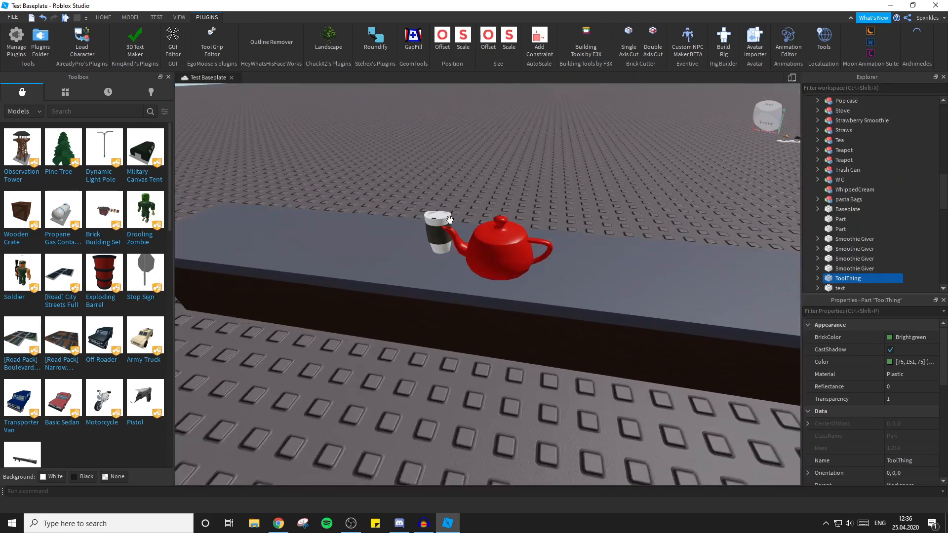
pyautogui.click(442, 244)
pyautogui.click(817, 101)
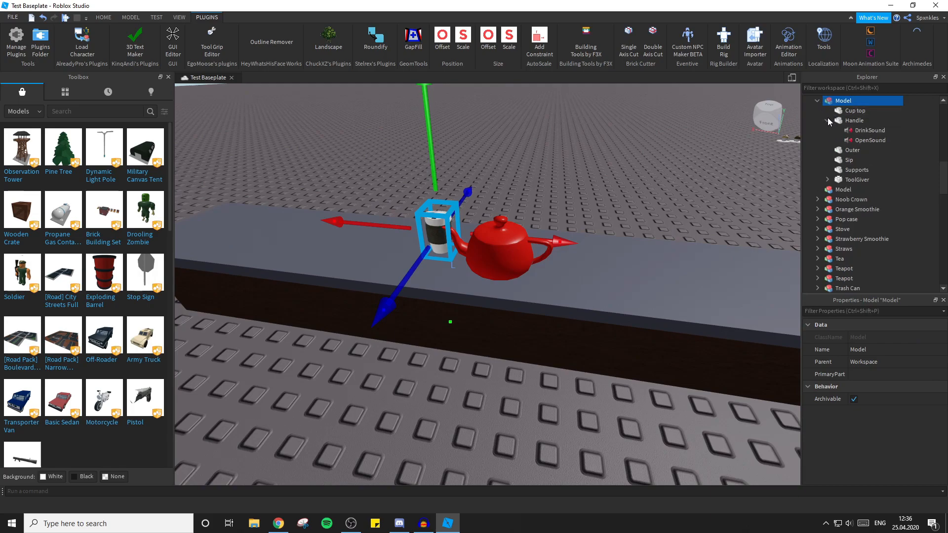
pyautogui.click(827, 121)
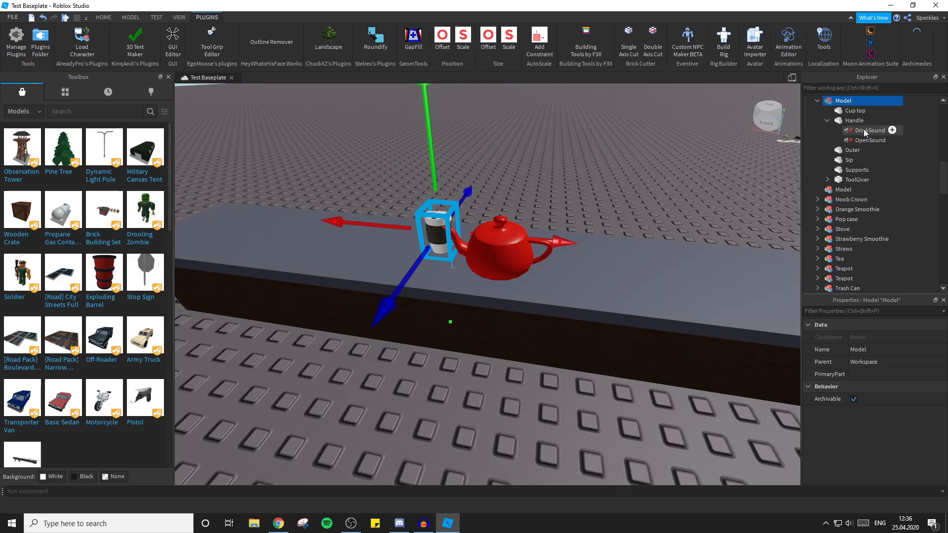
pyautogui.click(827, 121)
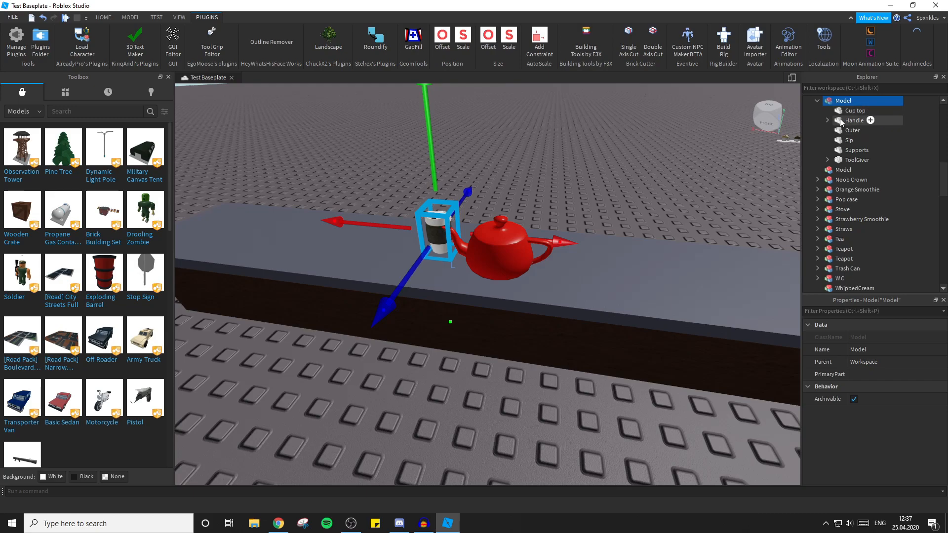
pyautogui.scroll(1, 834, 129)
pyautogui.click(827, 150)
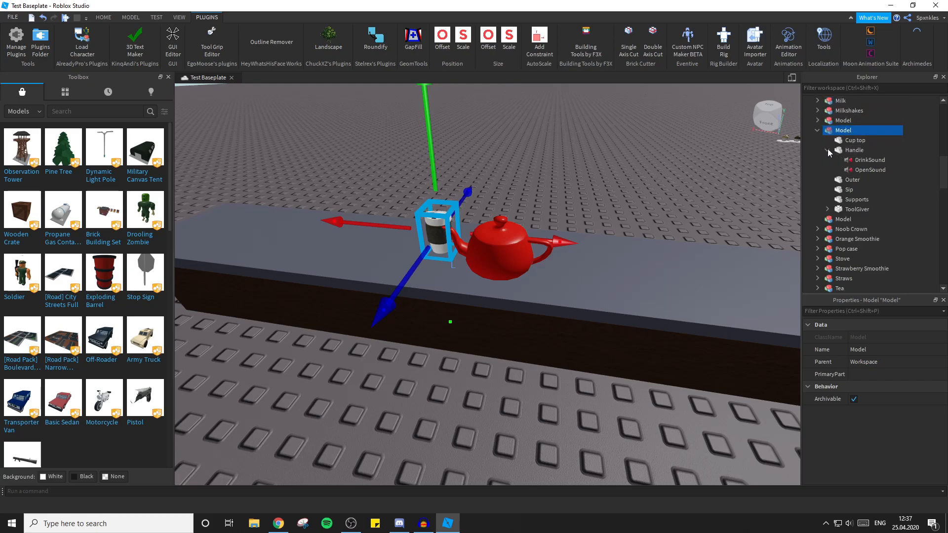
pyautogui.click(860, 160)
pyautogui.rightClick(861, 159)
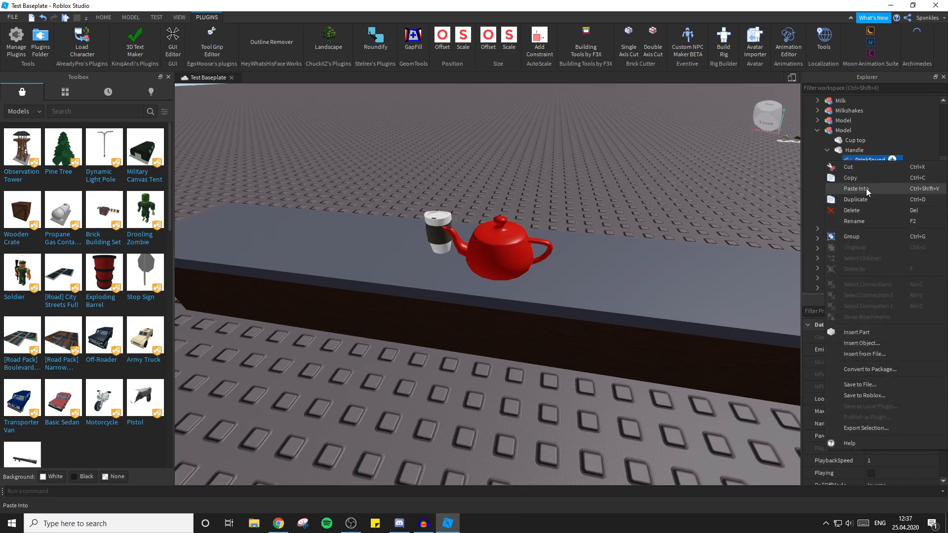
pyautogui.click(856, 180)
# Move the Cup tool from StarterPack into Workspace and focus the view on it.
pyautogui.click(545, 171)
pyautogui.moveTo(545, 171); pyautogui.dragTo(546, 170, button='right')
pyautogui.press('w')
pyautogui.scroll(-12, 848, 218)
pyautogui.scroll(-7, 848, 217)
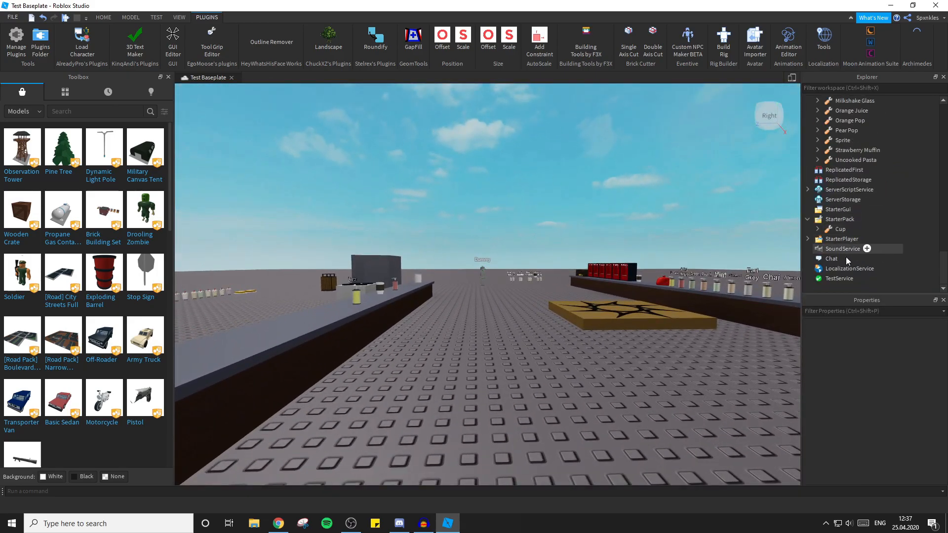
pyautogui.moveTo(837, 231); pyautogui.dragTo(845, 102)
pyautogui.scroll(8, 864, 202)
pyautogui.scroll(10, 863, 197)
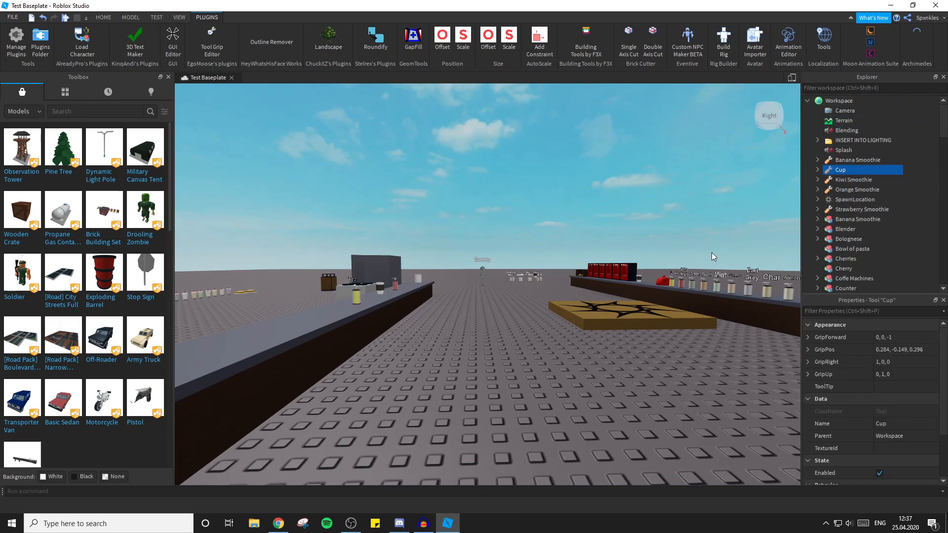
pyautogui.press('f')
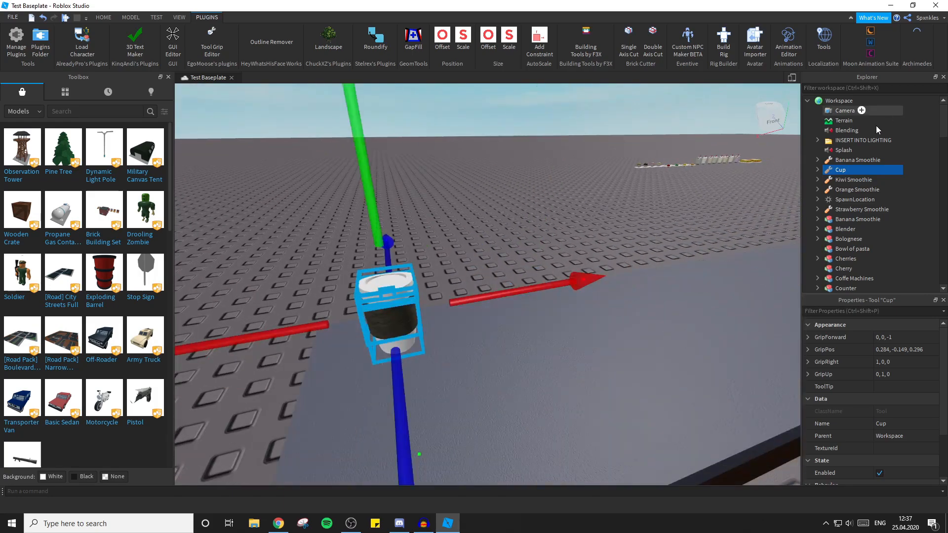
# Paste the copied DrinkSound into the Handle of the Cup tool.
pyautogui.click(816, 170)
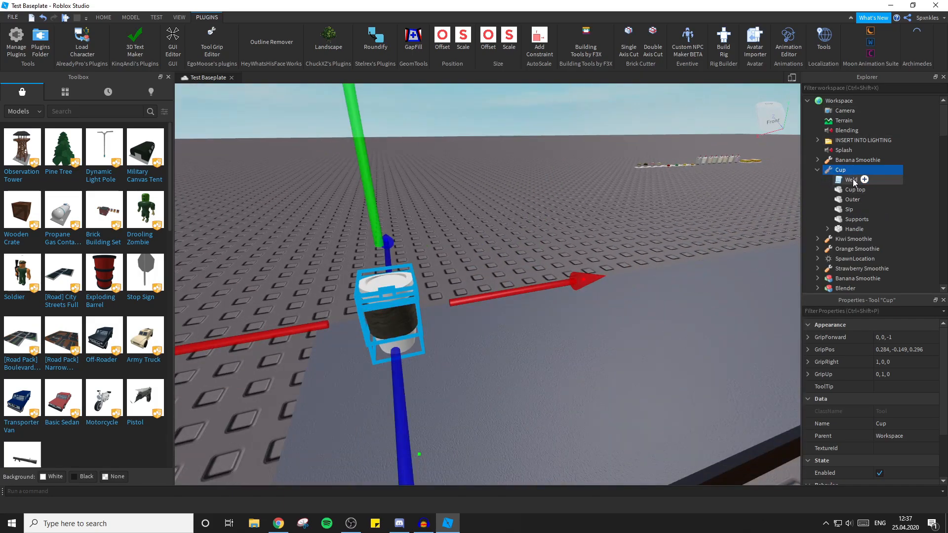
pyautogui.click(827, 229)
pyautogui.click(829, 230)
pyautogui.rightClick(846, 229)
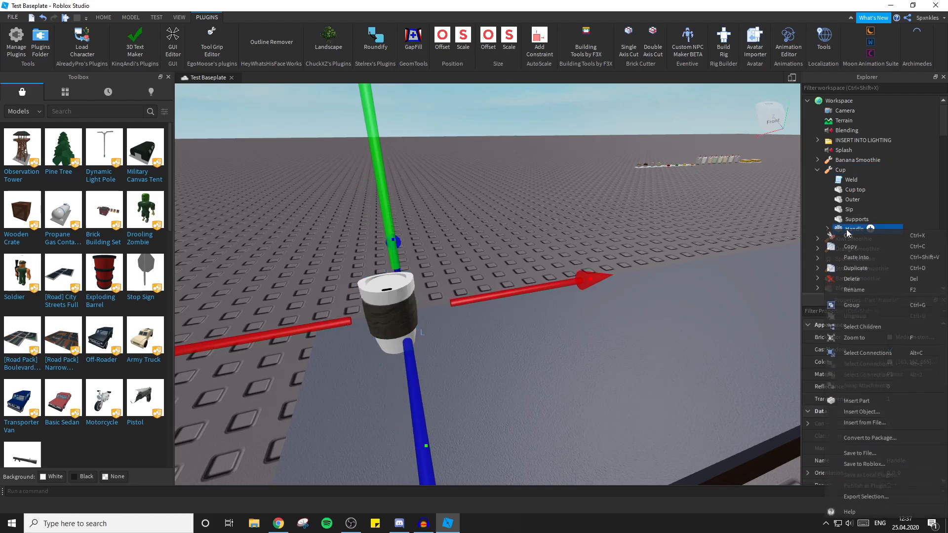
pyautogui.click(860, 256)
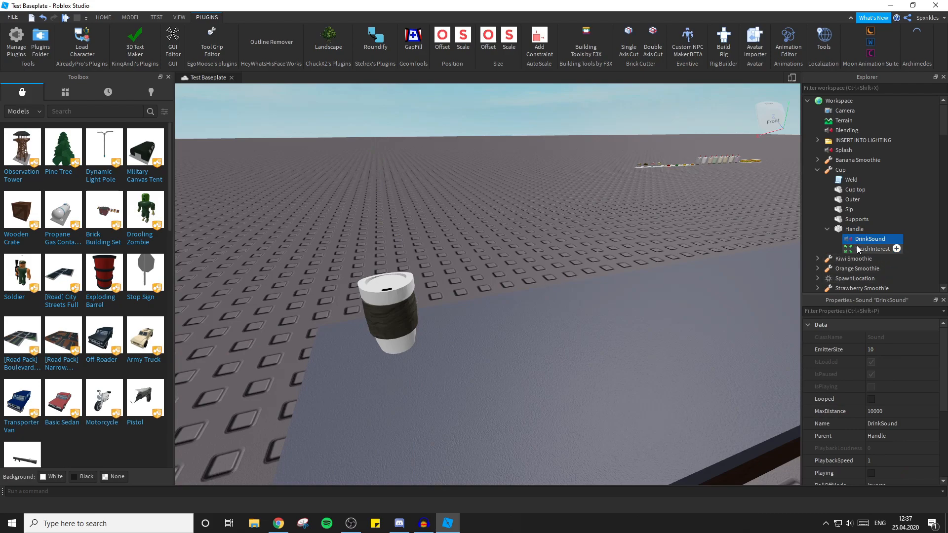
# Switch the asset library from Models to Audio.
pyautogui.click(22, 111)
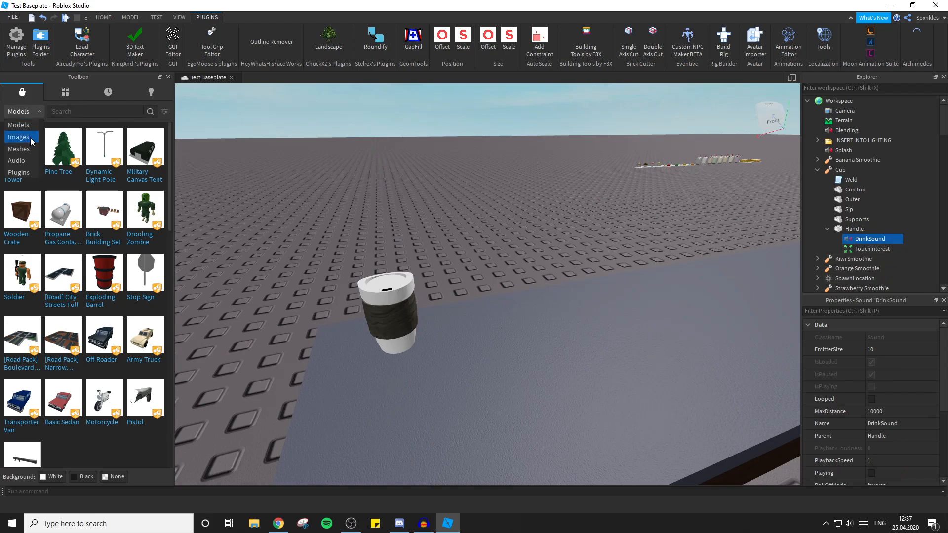
pyautogui.click(18, 161)
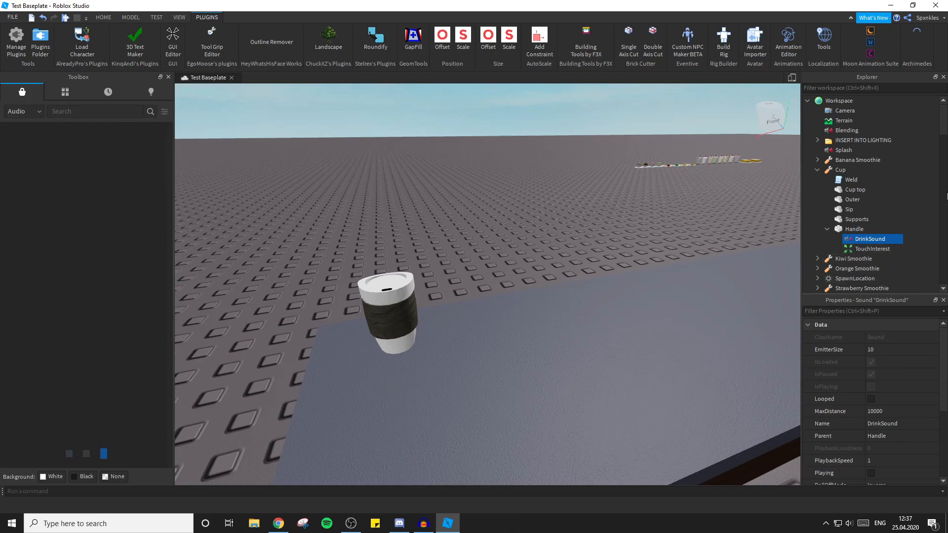
# Preview the DrinkSound inside the Handle of the Cup tool.
pyautogui.scroll(-3, 895, 439)
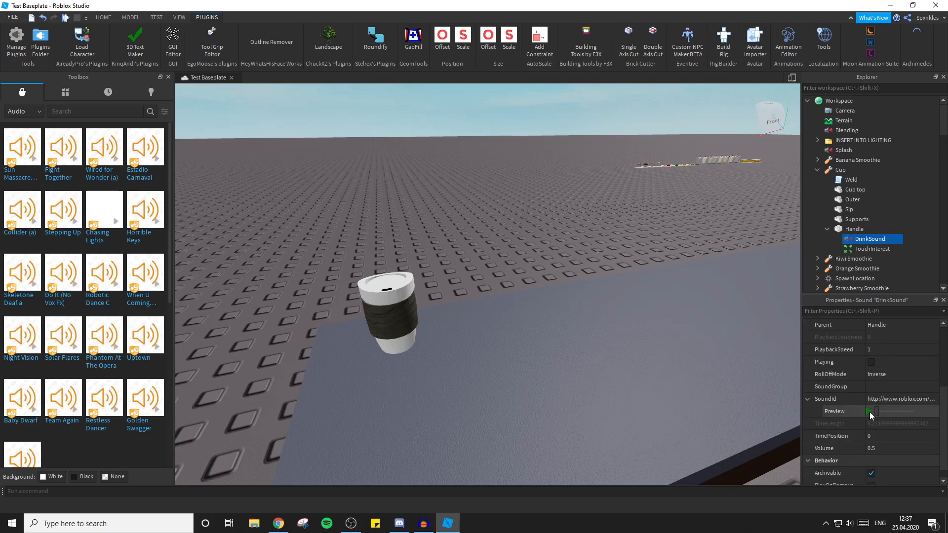
pyautogui.click(869, 412)
pyautogui.moveTo(467, 173); pyautogui.dragTo(485, 136, button='right')
pyautogui.scroll(-3, 474, 175)
pyautogui.scroll(2, 485, 136)
pyautogui.scroll(-2, 484, 137)
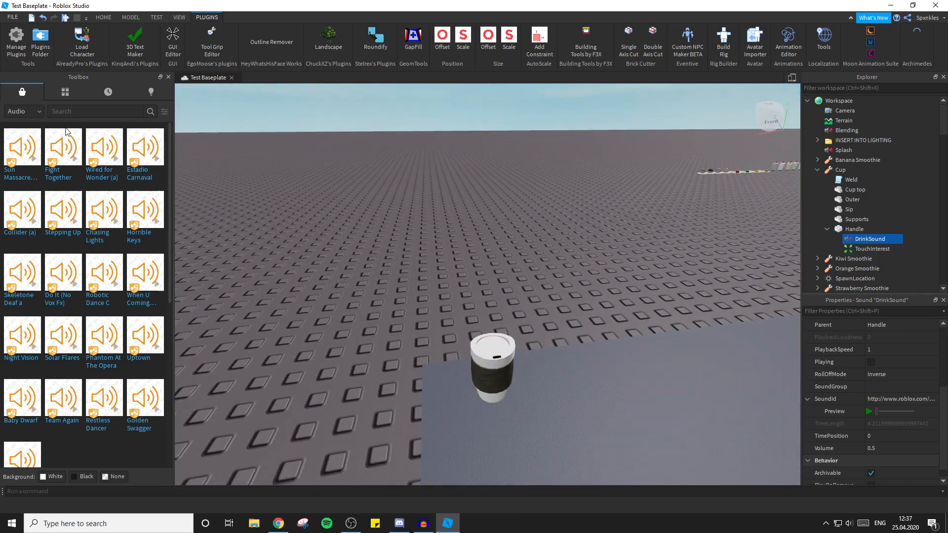
# Select the cup model beside the red teapot on the counter.
pyautogui.press('w')
pyautogui.moveTo(387, 230); pyautogui.dragTo(387, 230, button='right')
pyautogui.scroll(3, 387, 230)
pyautogui.scroll(-3, 387, 230)
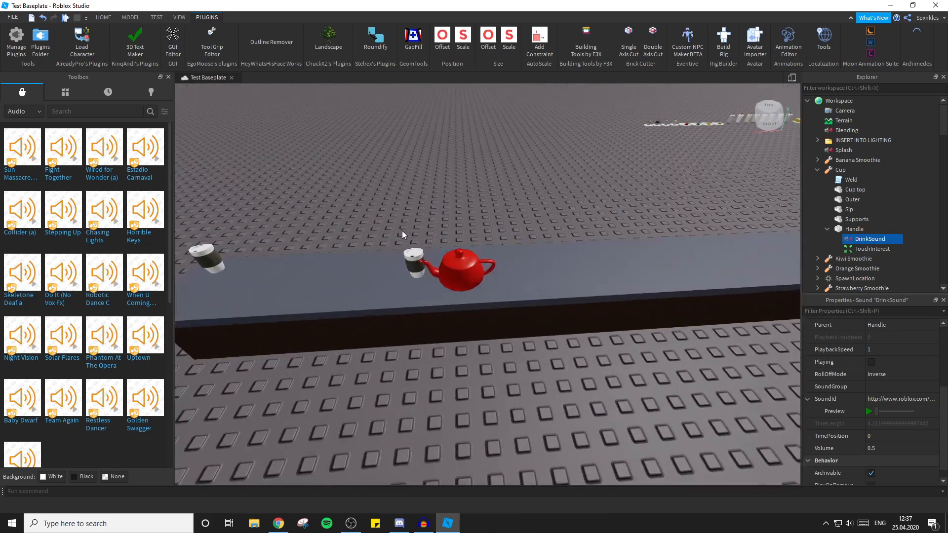
pyautogui.scroll(2, 396, 229)
pyautogui.click(542, 237)
pyautogui.moveTo(622, 176); pyautogui.dragTo(622, 176, button='right')
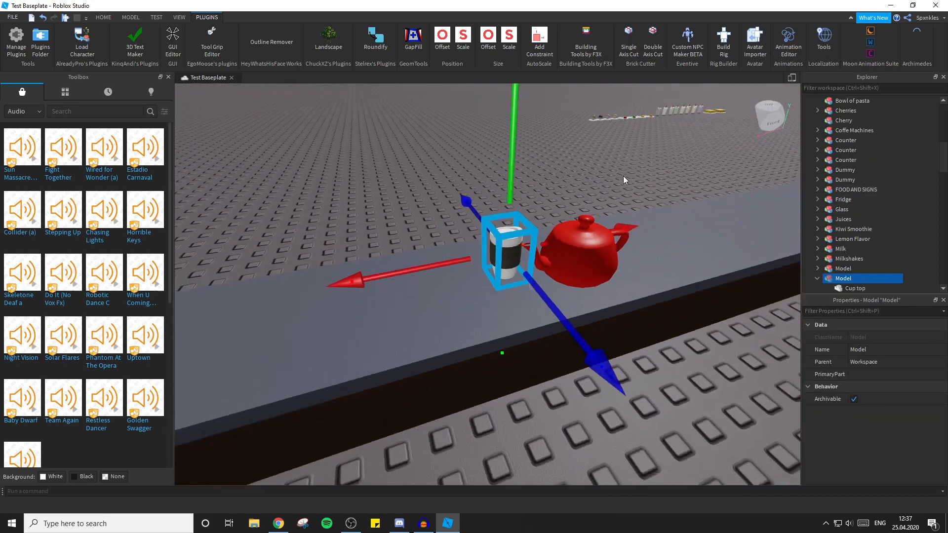
# Copy the Eat/Drink script from the Cup tool stored among the other food and drink tools outside Workspace.
pyautogui.scroll(-10, 859, 211)
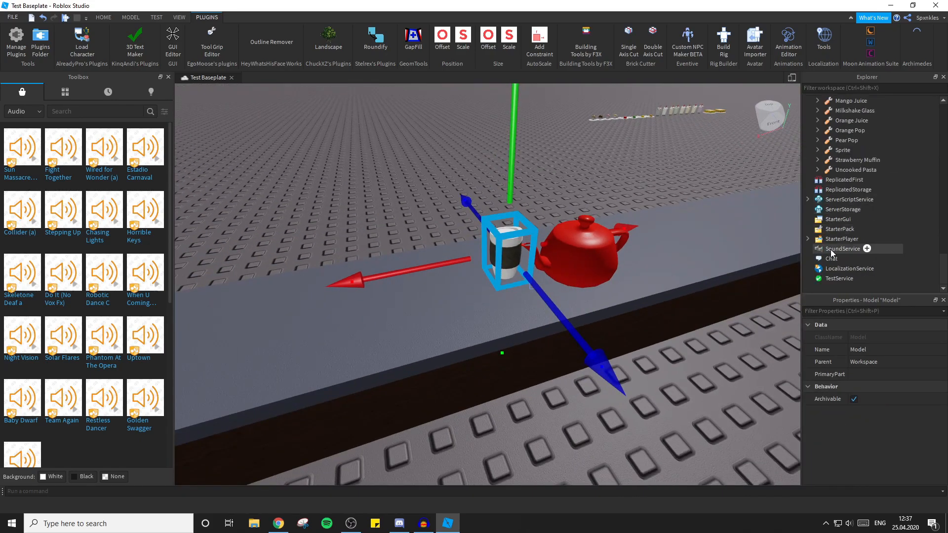
pyautogui.scroll(4, 809, 173)
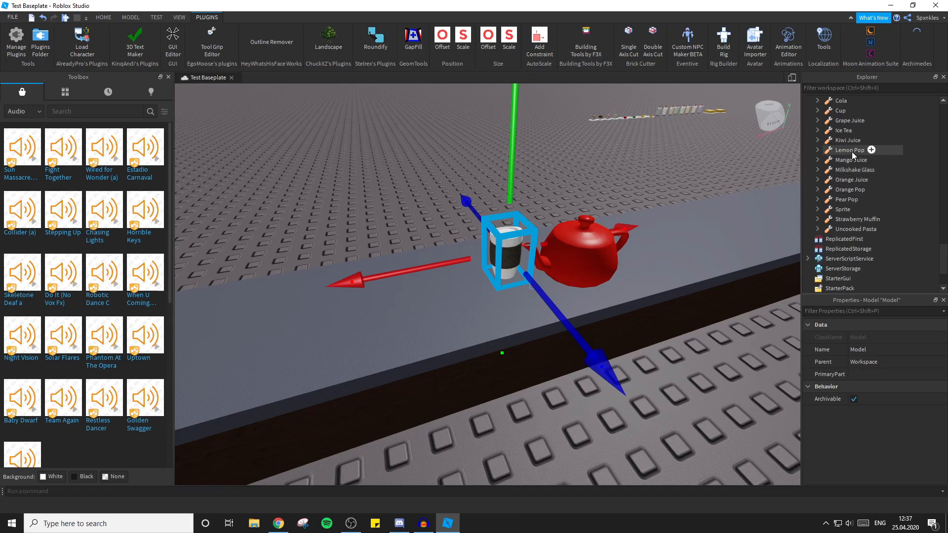
pyautogui.click(817, 169)
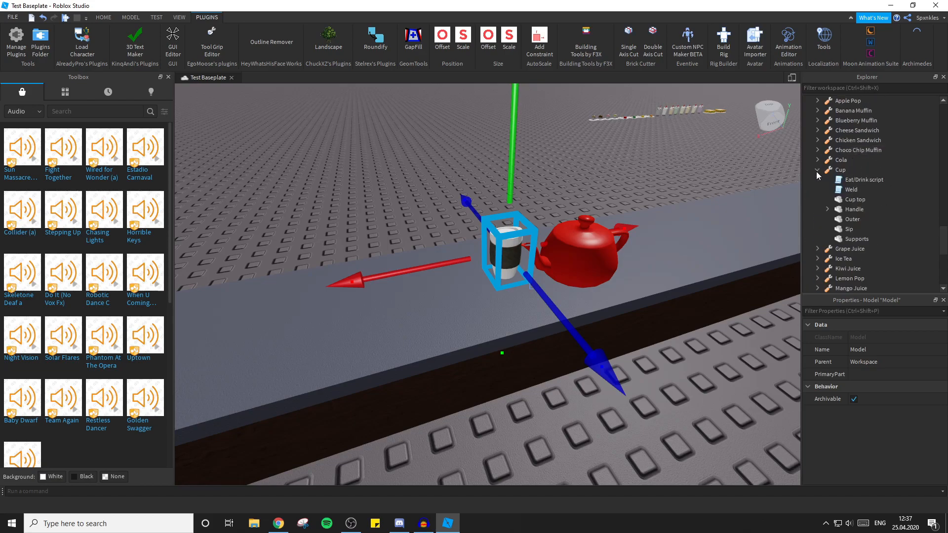
pyautogui.click(851, 180)
pyautogui.rightClick(852, 181)
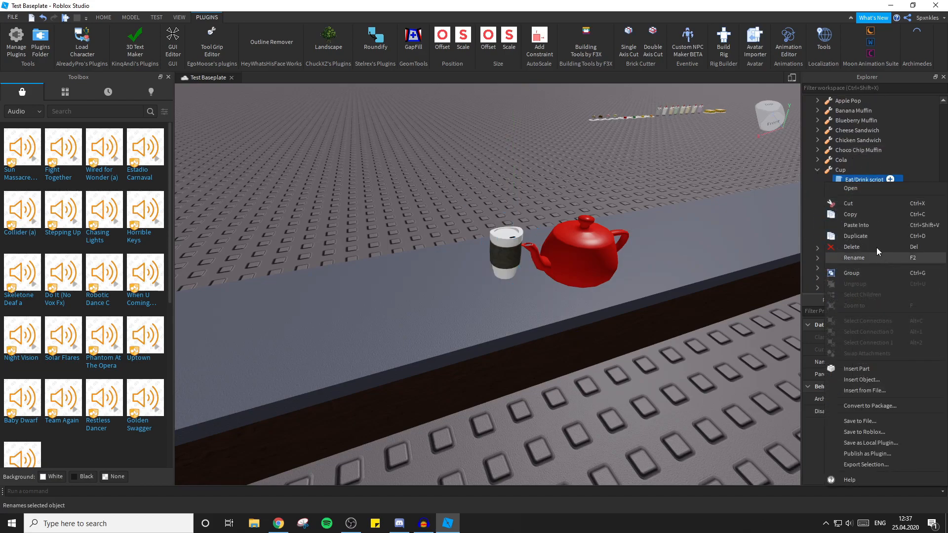
pyautogui.click(855, 217)
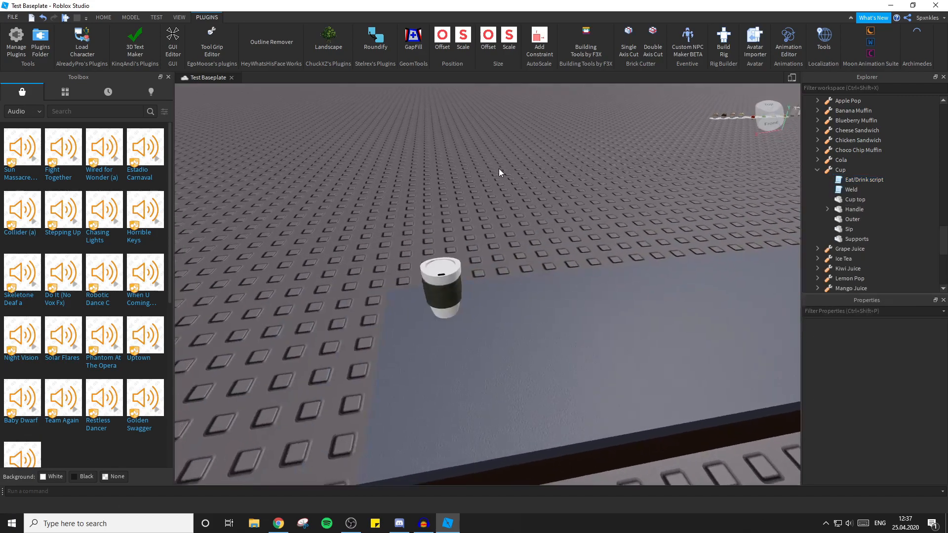
# Paste the copied Eat/Drink script into the Cup tool in Workspace.
pyautogui.click(855, 190)
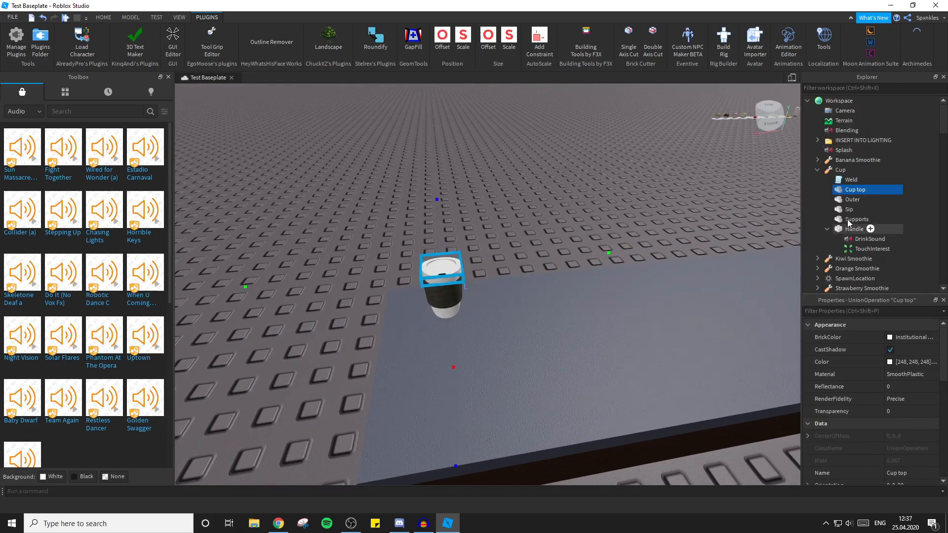
pyautogui.rightClick(839, 170)
pyautogui.click(862, 196)
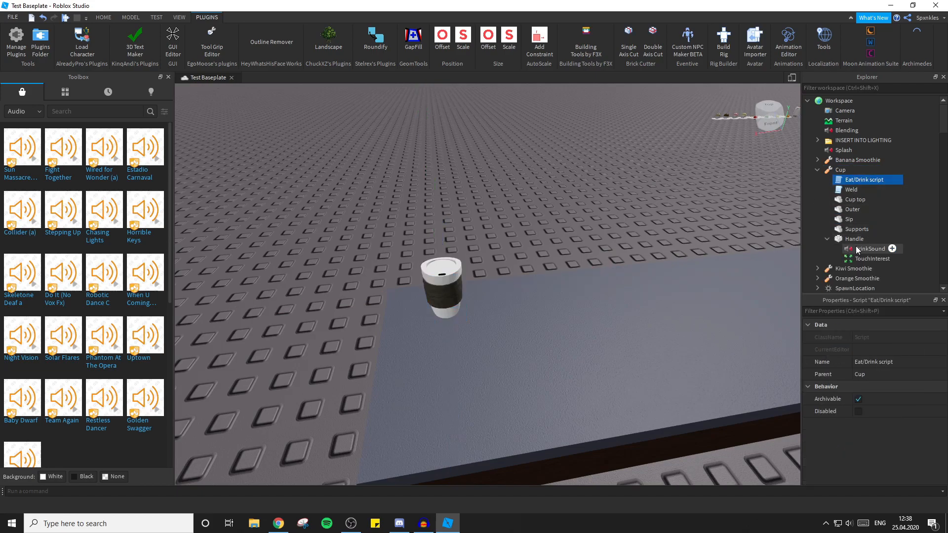
pyautogui.click(795, 173)
pyautogui.click(857, 180)
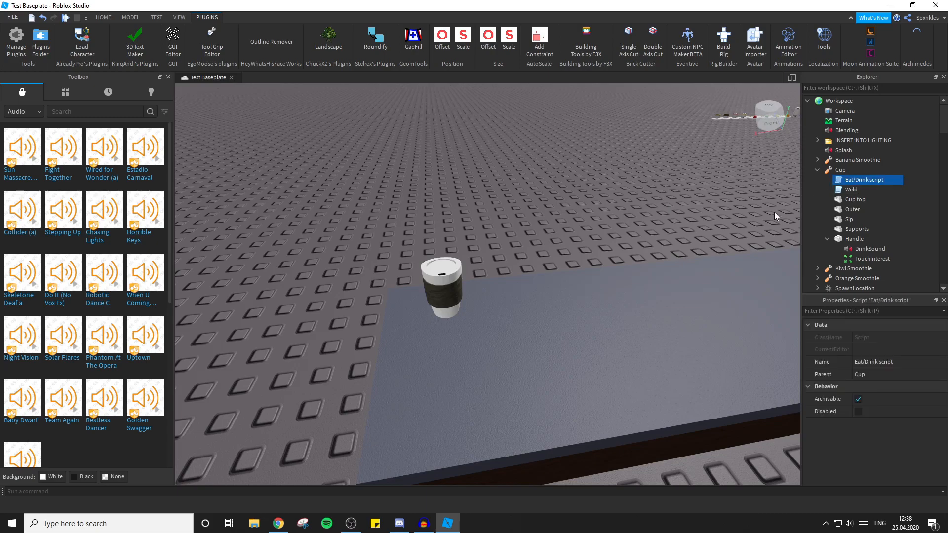
# In the Cup's Eat/Drink script, set the first GripForward to 0, 0, -1 and GripPos to 0.284, -0.149, 0.296, matching the tool's properties.
pyautogui.doubleClick(866, 180)
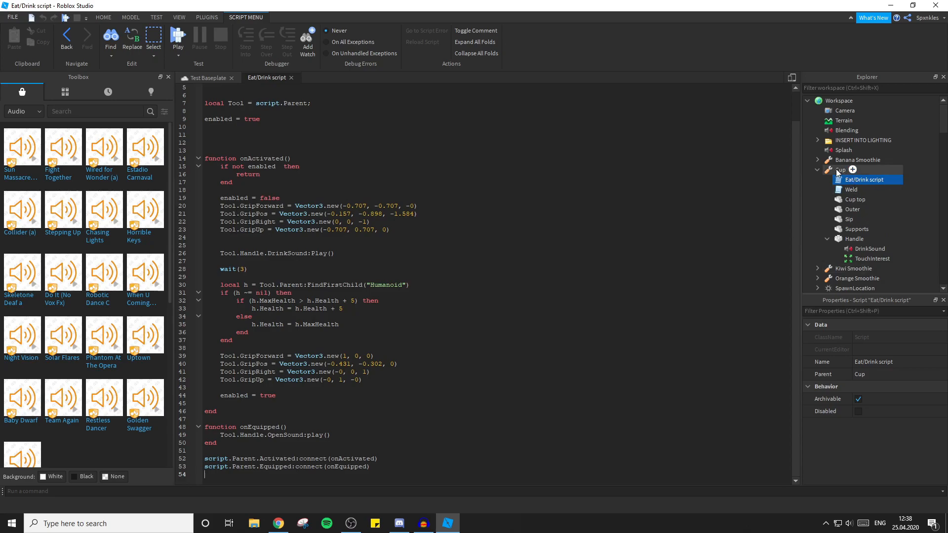
pyautogui.click(840, 172)
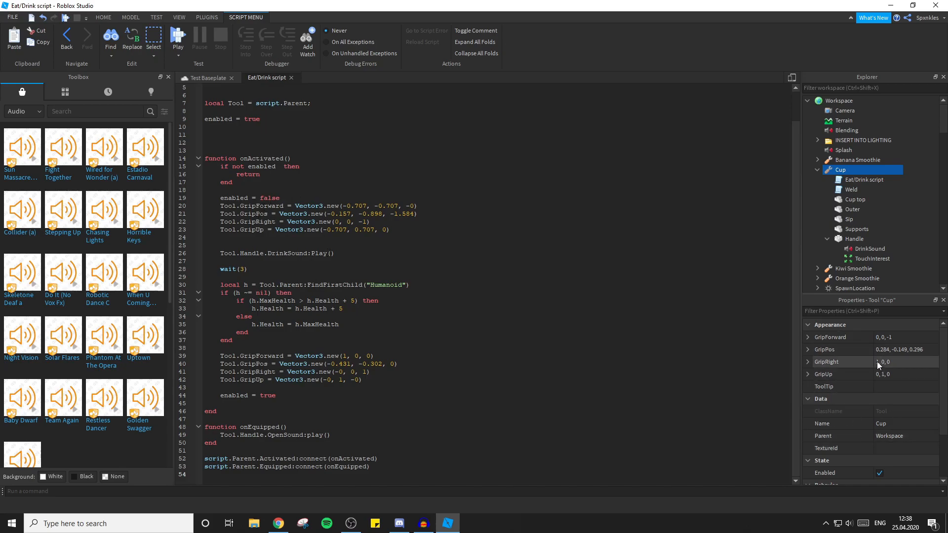
pyautogui.click(894, 338)
pyautogui.hotkey('ctrl', 'c')
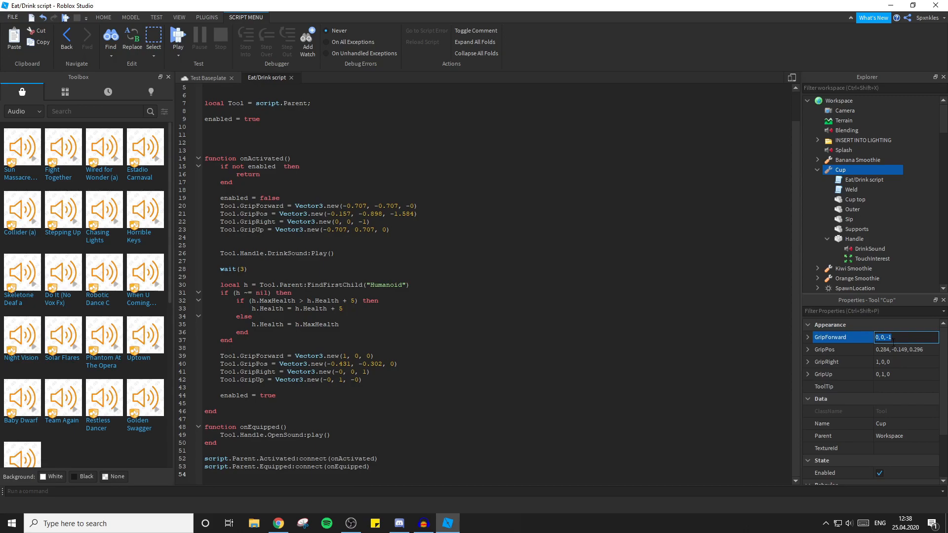
pyautogui.click(344, 199)
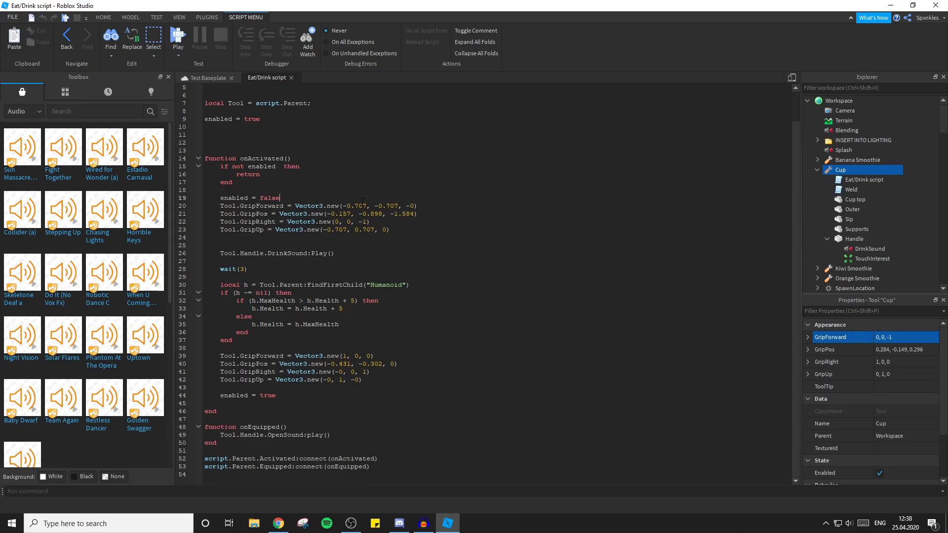
pyautogui.moveTo(343, 205); pyautogui.dragTo(416, 206)
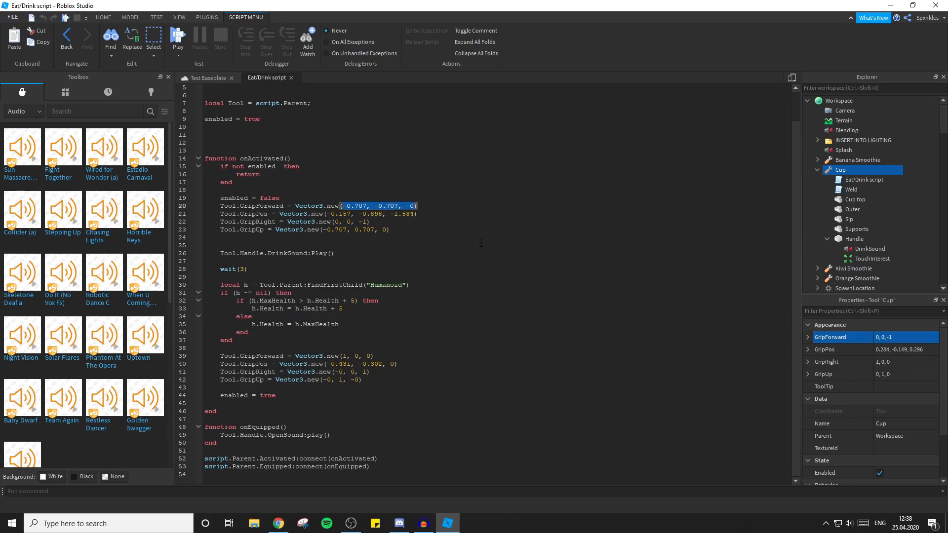
pyautogui.hotkey('ctrl', 'v')
pyautogui.click(906, 350)
pyautogui.hotkey('ctrl', 'c')
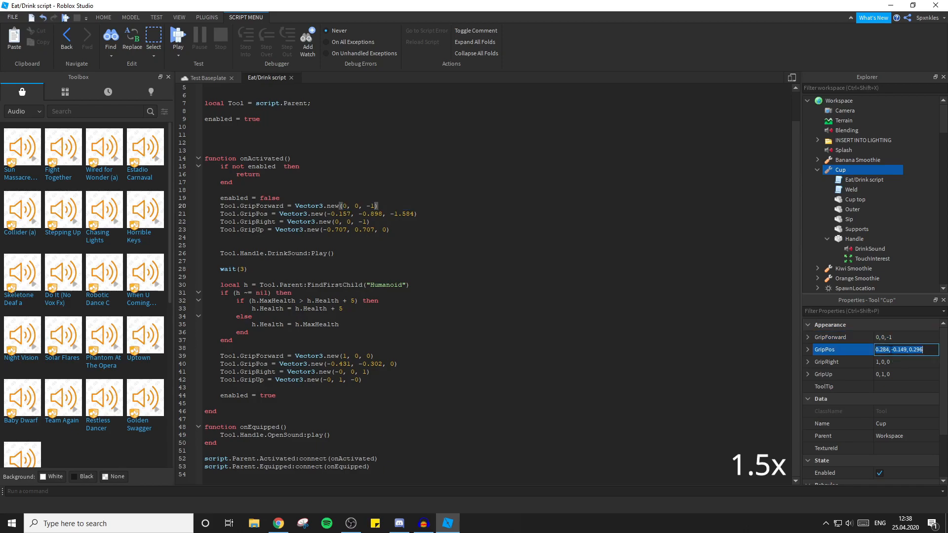
pyautogui.moveTo(326, 214); pyautogui.dragTo(407, 214)
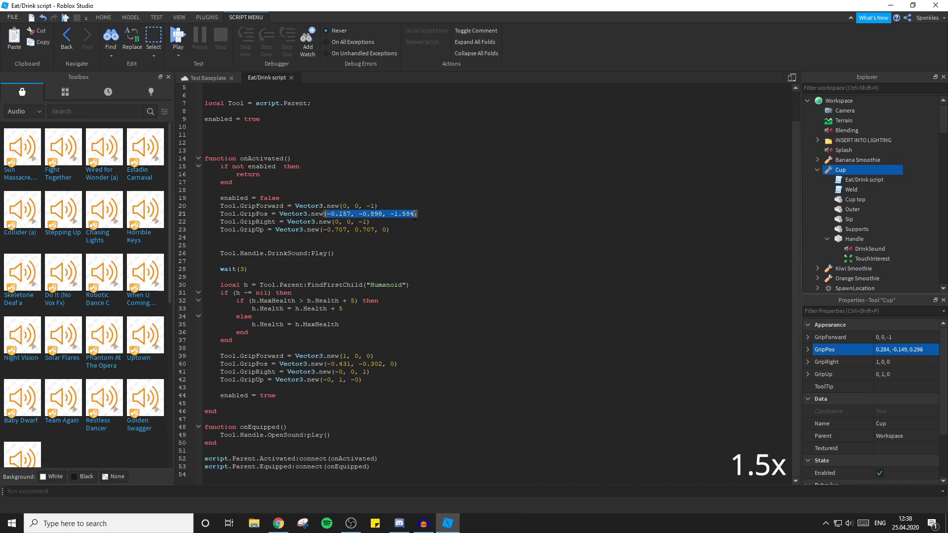
pyautogui.hotkey('ctrl', 'v')
# Set the script's first GripRight to 1, 0, 0 and GripUp to 0, 1, 0 from the tool's properties, and close the script.
pyautogui.click(906, 362)
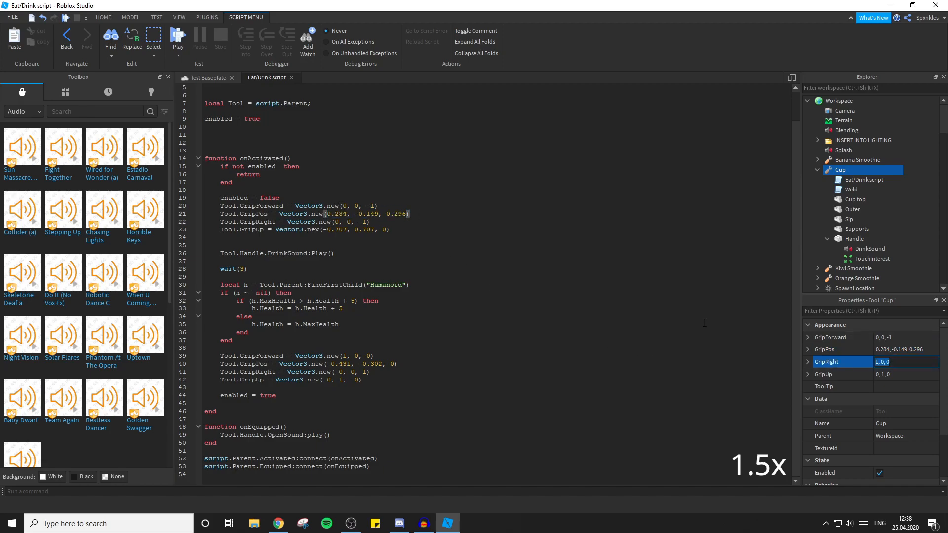
pyautogui.moveTo(334, 222); pyautogui.dragTo(367, 230)
pyautogui.write('1, 0, 0')
pyautogui.click(834, 374)
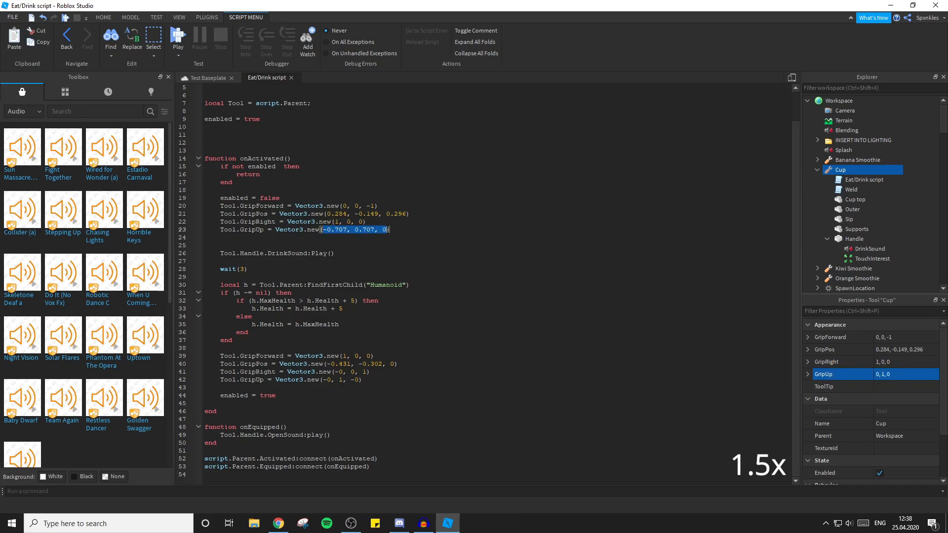
pyautogui.write('0, 1, 0')
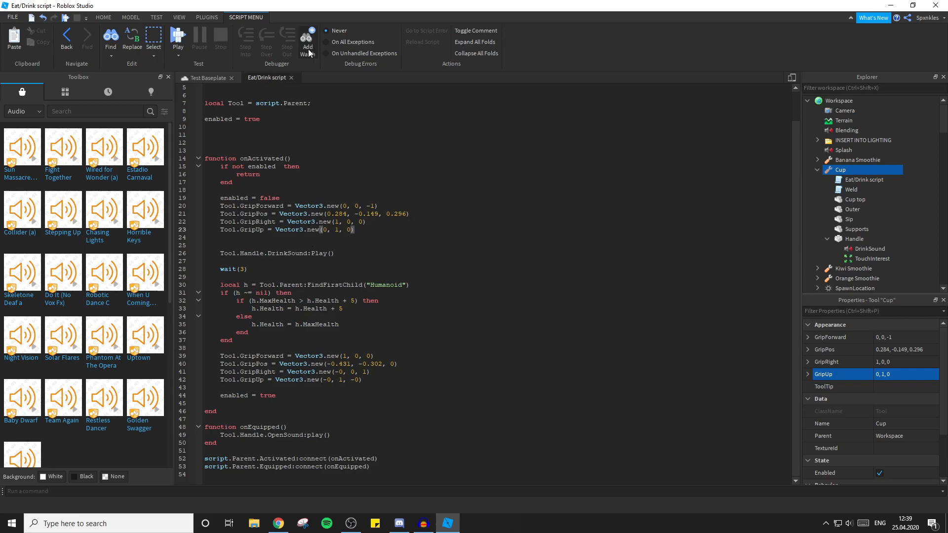
pyautogui.click(291, 78)
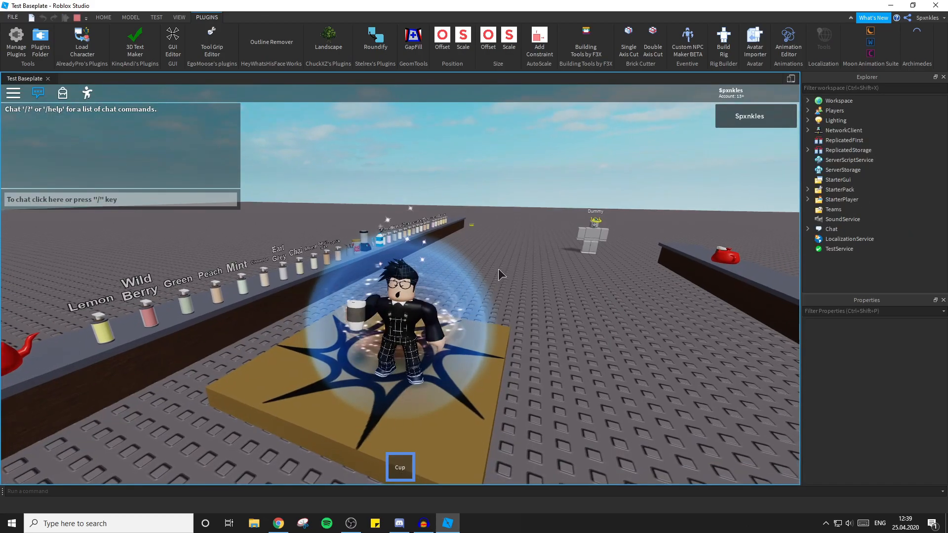
# Playtest the Cup tool from StarterPack, using it in the character's hand, and stop the test.
pyautogui.scroll(1, 498, 270)
pyautogui.moveTo(499, 270); pyautogui.dragTo(496, 267, button='right')
pyautogui.press('w')
pyautogui.press('s')
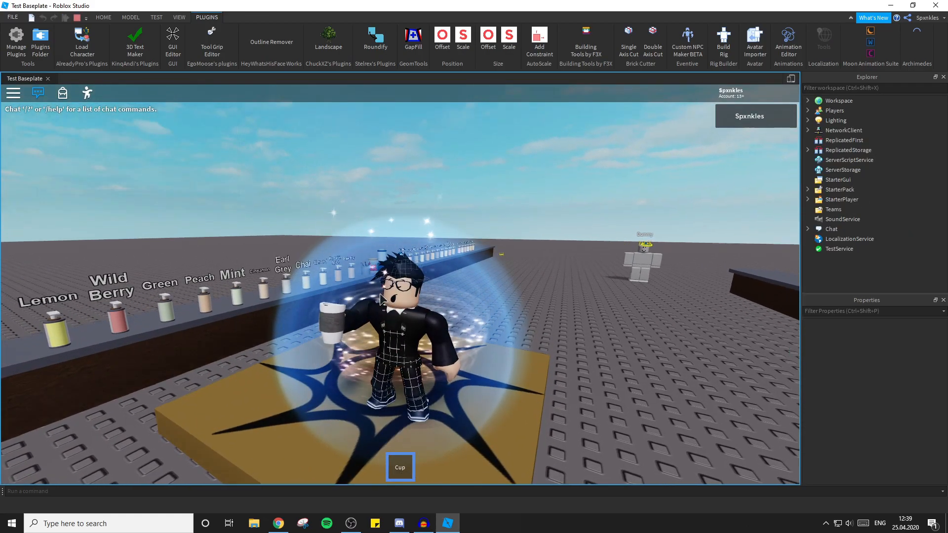
pyautogui.moveTo(376, 291); pyautogui.dragTo(376, 290, button='right')
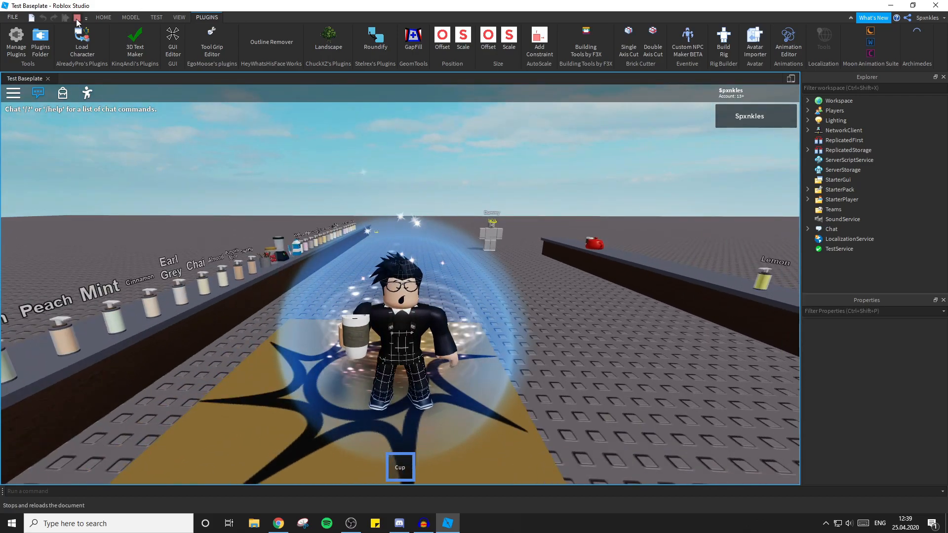
pyautogui.click(77, 20)
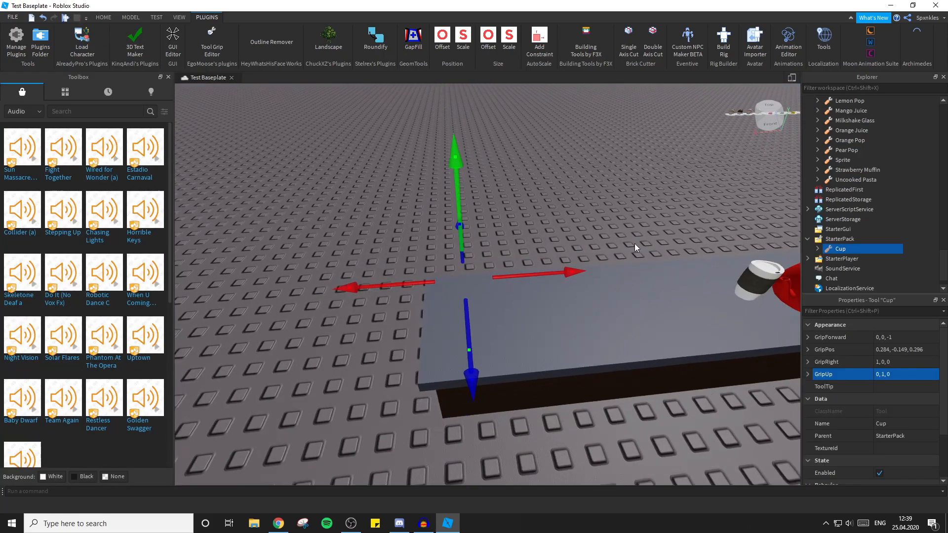
# Move the Cup tool from StarterPack back into Workspace and expand its contents.
pyautogui.moveTo(843, 249); pyautogui.dragTo(840, 102)
pyautogui.click(559, 164)
pyautogui.scroll(2, 561, 167)
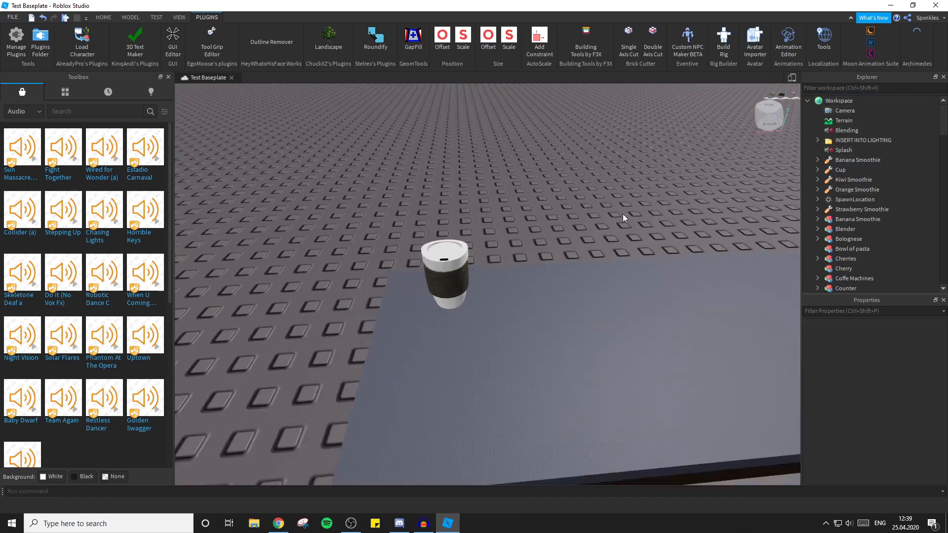
pyautogui.click(839, 170)
pyautogui.doubleClick(839, 170)
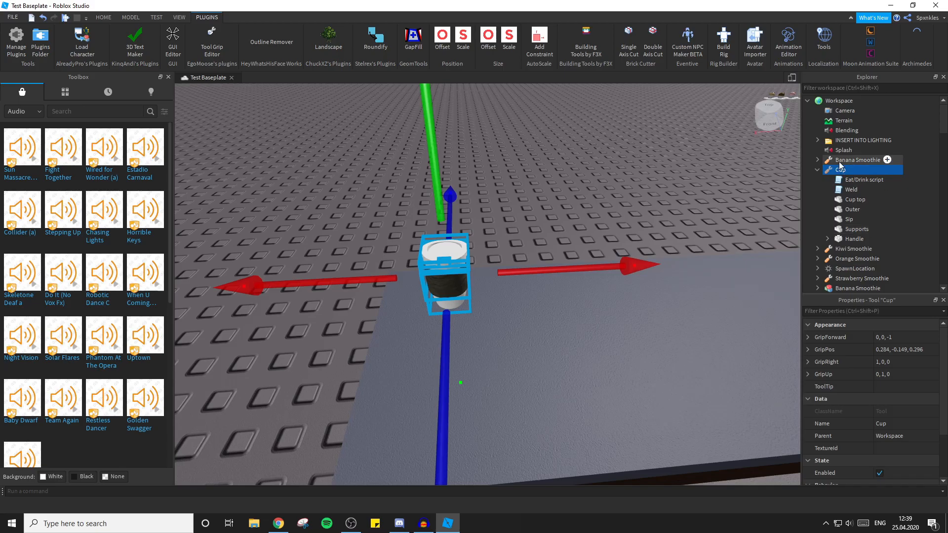
# In the Eat/Drink script, replace the four grip lines after the healing block with a copy of the four lines below enabled = false.
pyautogui.doubleClick(851, 190)
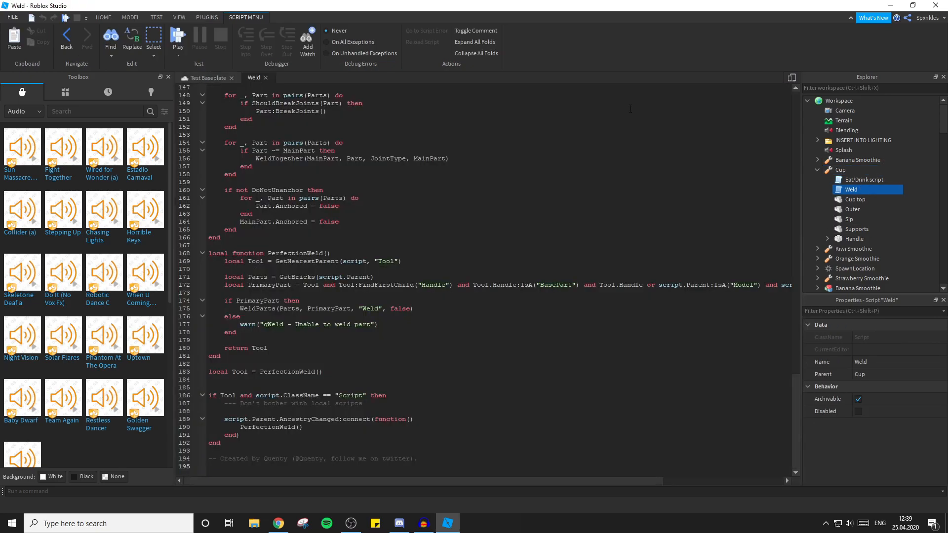
pyautogui.click(266, 77)
pyautogui.doubleClick(862, 180)
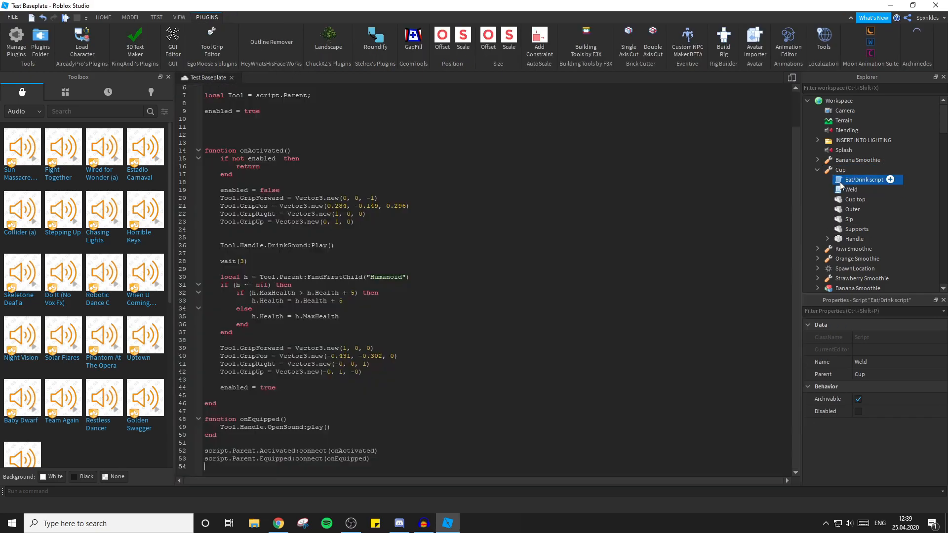
pyautogui.moveTo(220, 207); pyautogui.dragTo(366, 234)
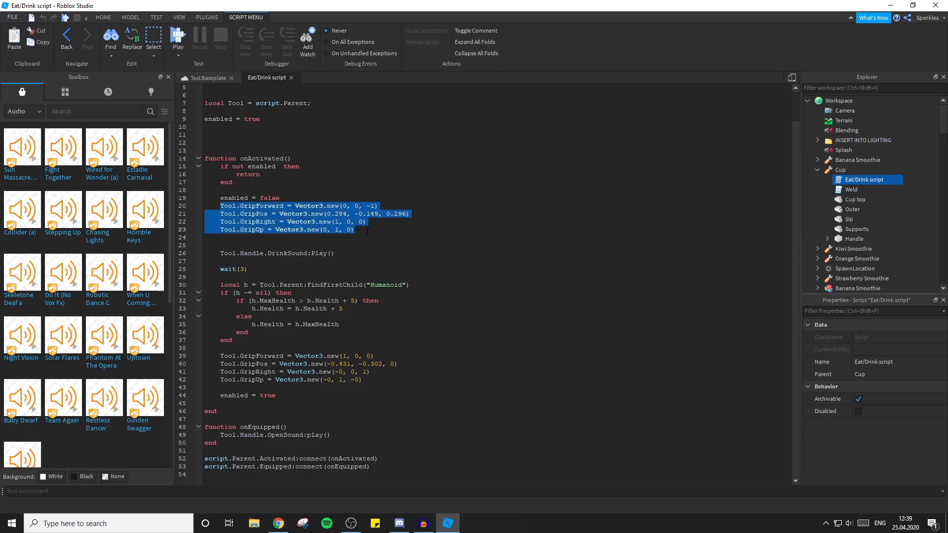
pyautogui.hotkey('ctrl', 'c')
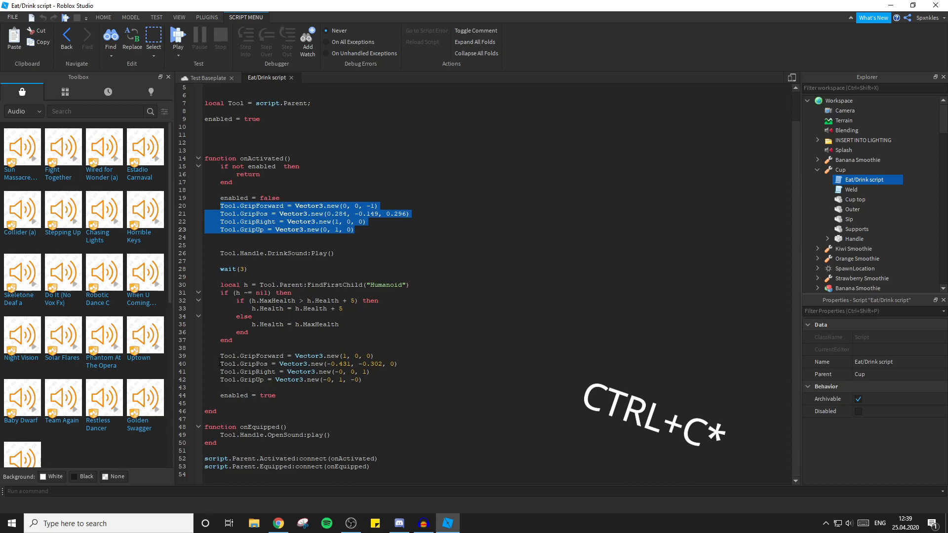
pyautogui.moveTo(220, 356); pyautogui.dragTo(367, 381)
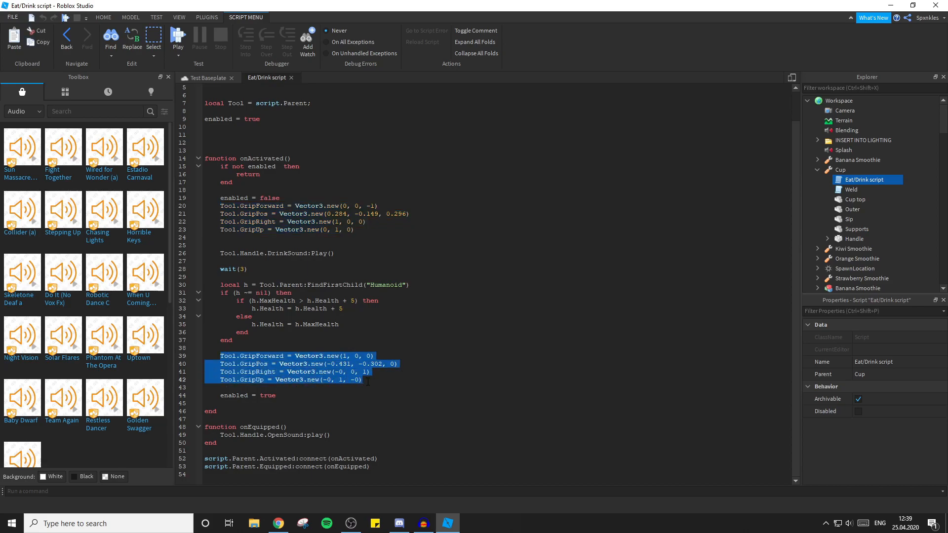
pyautogui.hotkey('ctrl', 'v')
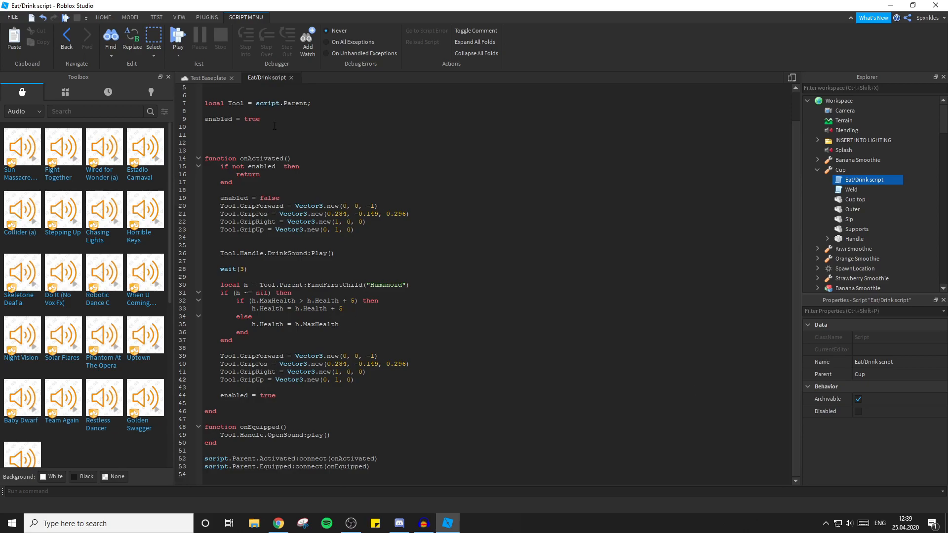
pyautogui.click(291, 78)
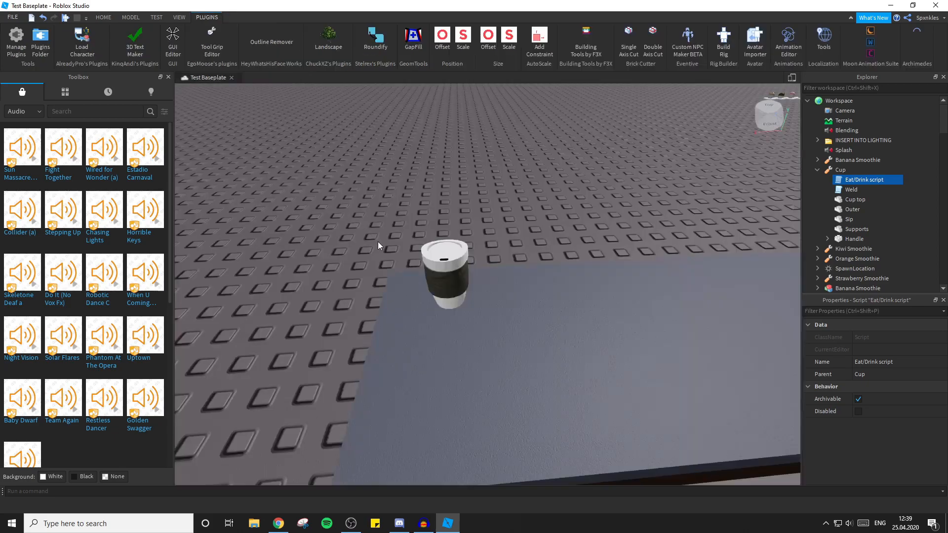
# Open the Cup tool in the Tool Grip Editor and rotate its grip so the cup tilts toward the dummy's face.
pyautogui.click(380, 185)
pyautogui.scroll(-2, 513, 252)
pyautogui.click(840, 170)
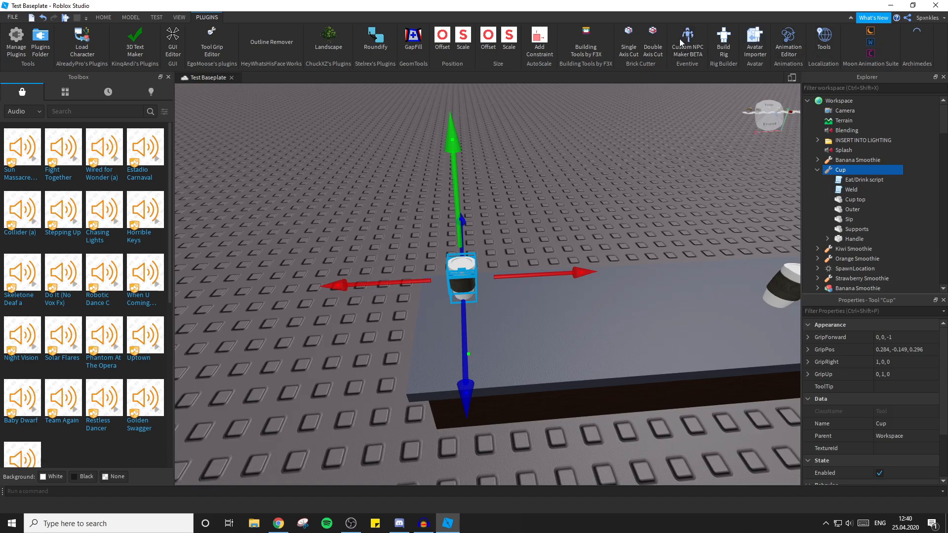
pyautogui.click(216, 38)
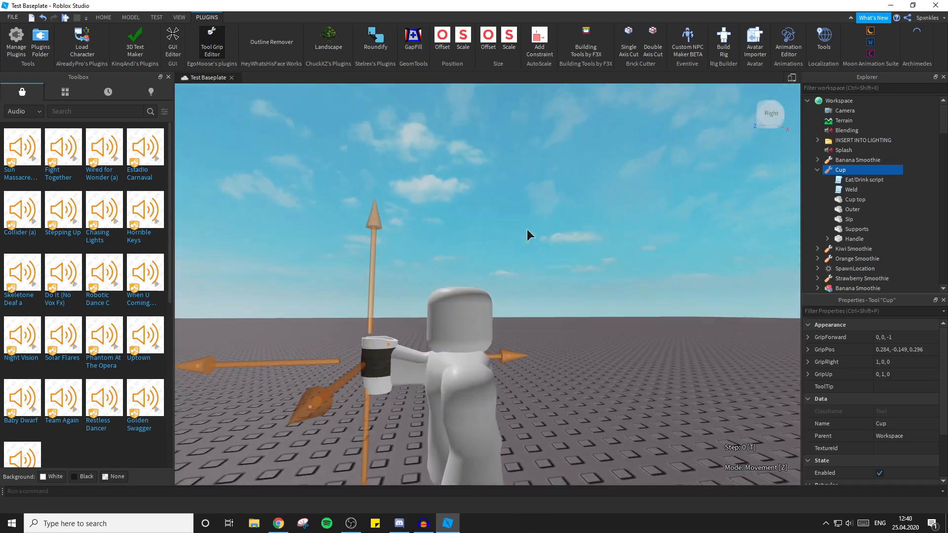
pyautogui.moveTo(526, 230); pyautogui.dragTo(526, 229, button='right')
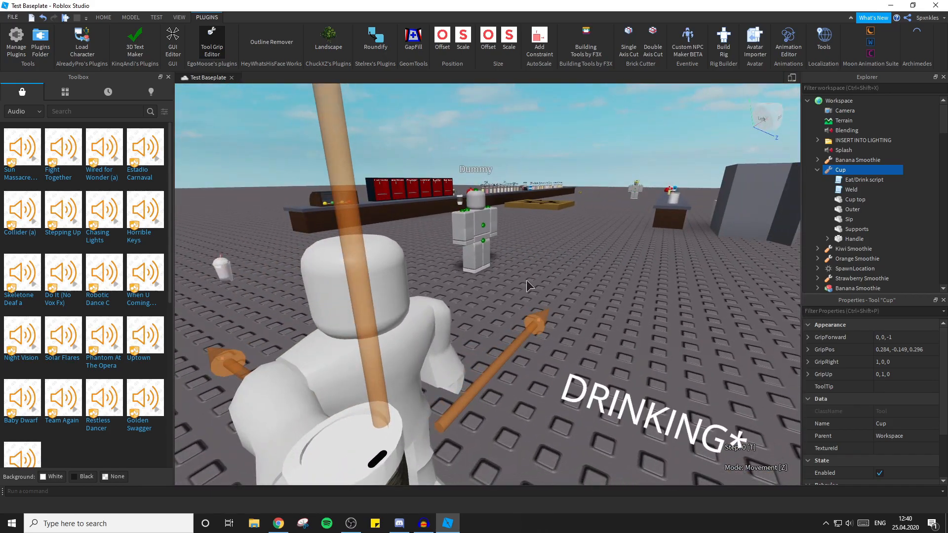
pyautogui.press('z')
pyautogui.moveTo(504, 299); pyautogui.dragTo(503, 299, button='right')
pyautogui.moveTo(576, 351); pyautogui.dragTo(357, 172)
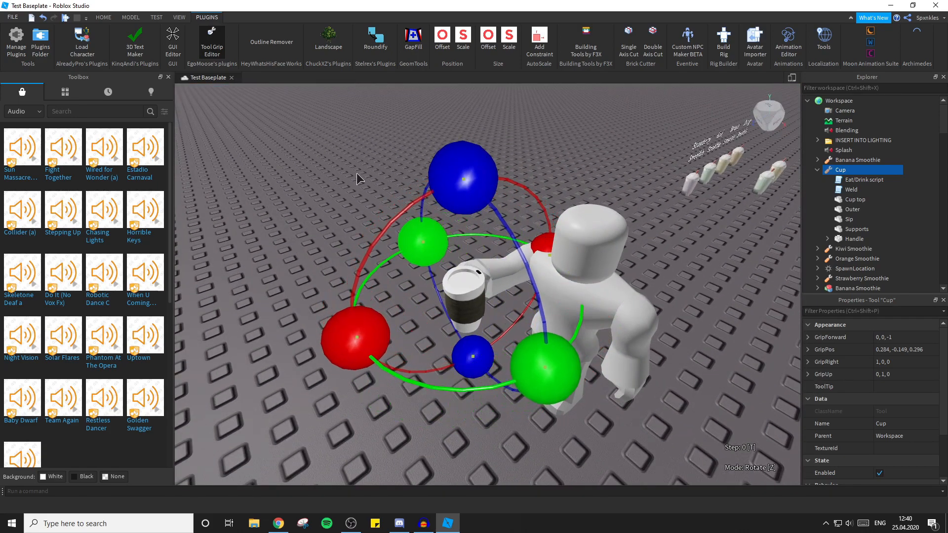
pyautogui.moveTo(354, 343); pyautogui.dragTo(357, 295)
# Move the cup's grip away from the hand and up to the dummy's mouth in movement mode.
pyautogui.press('z')
pyautogui.moveTo(594, 411); pyautogui.dragTo(674, 477)
pyautogui.moveTo(305, 354); pyautogui.dragTo(407, 321)
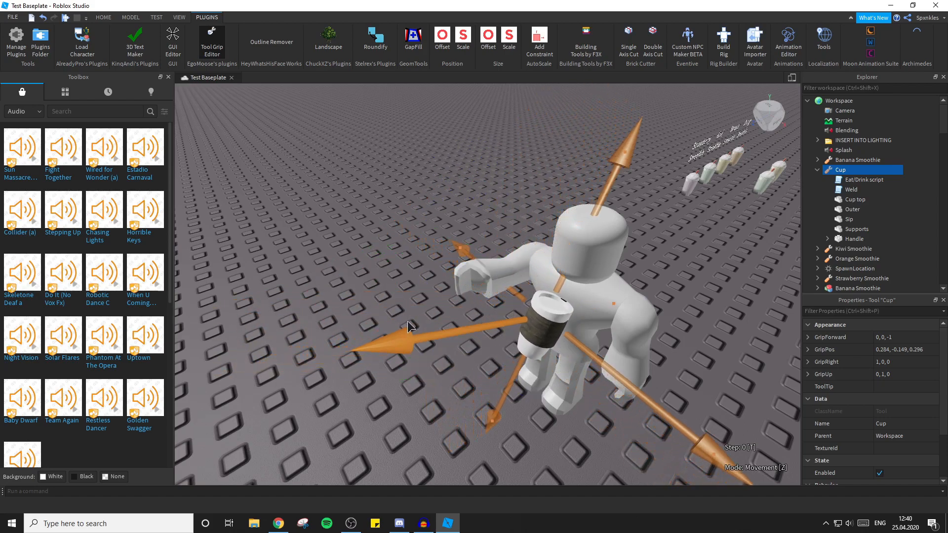
pyautogui.moveTo(609, 194); pyautogui.dragTo(612, 134)
pyautogui.moveTo(416, 283); pyautogui.dragTo(379, 290)
pyautogui.moveTo(595, 192); pyautogui.dragTo(571, 202)
# Fine-tune the cup's position against the dummy's face for the drinking pose, and close the Tool Grip Editor.
pyautogui.press('a')
pyautogui.moveTo(665, 398); pyautogui.dragTo(669, 400, button='right')
pyautogui.press('d')
pyautogui.moveTo(604, 260); pyautogui.dragTo(593, 260)
pyautogui.moveTo(579, 211); pyautogui.dragTo(580, 211, button='right')
pyautogui.press('d')
pyautogui.press('d')
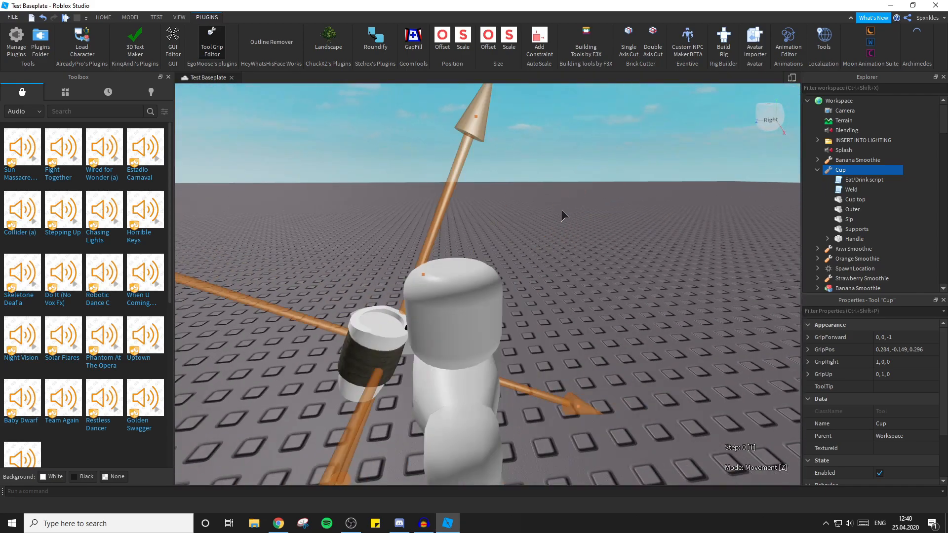
pyautogui.moveTo(346, 98); pyautogui.dragTo(332, 159, button='right')
pyautogui.press('s')
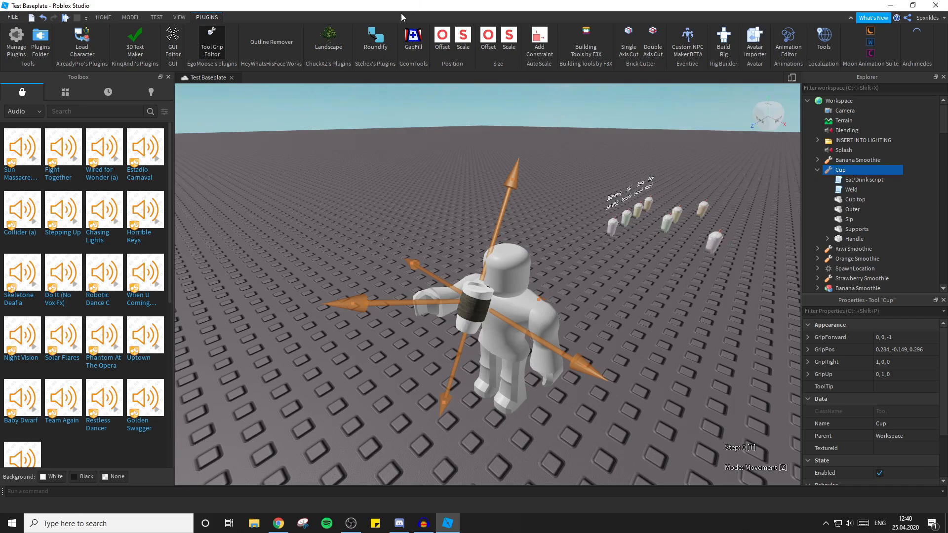
pyautogui.click(215, 44)
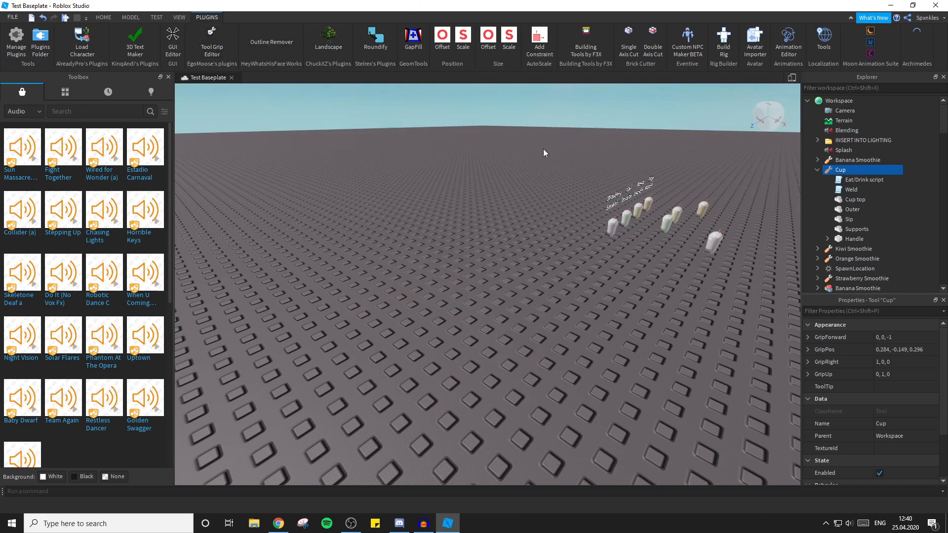
# In the Eat/Drink script's first grip block, set GripForward to 0.084, -0.4, 0.913 and GripPos to -1.174, -0.63, 0.481 from the Cup's properties.
pyautogui.doubleClick(861, 180)
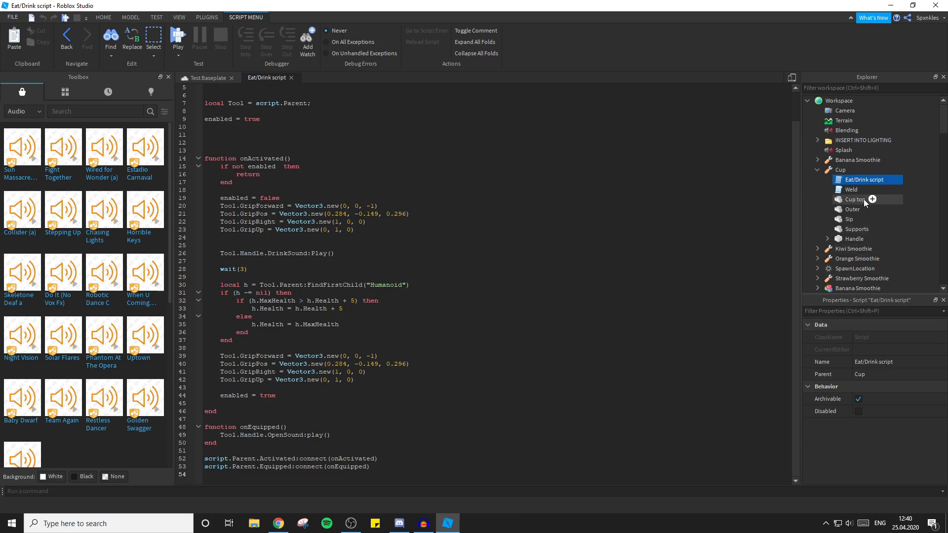
pyautogui.click(844, 171)
pyautogui.click(891, 338)
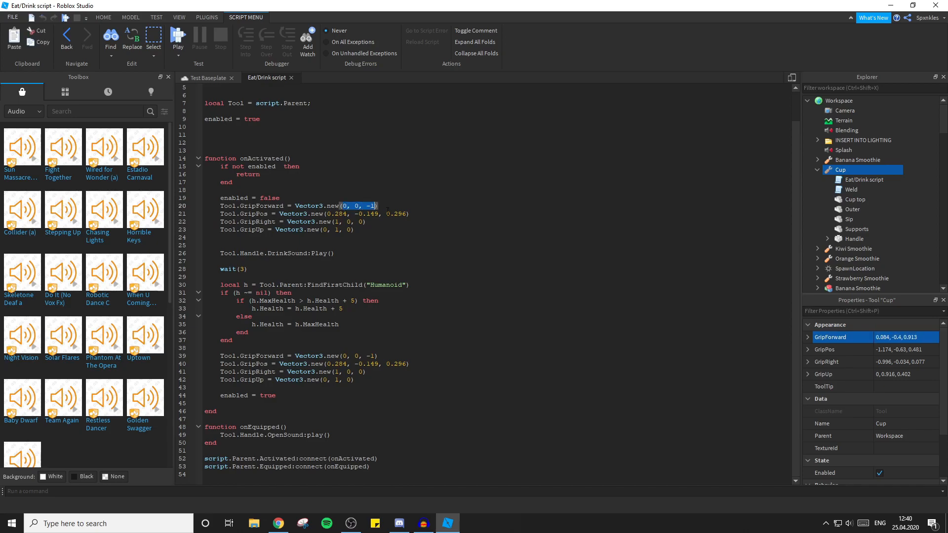
pyautogui.hotkey('ctrl', 'v')
pyautogui.click(898, 350)
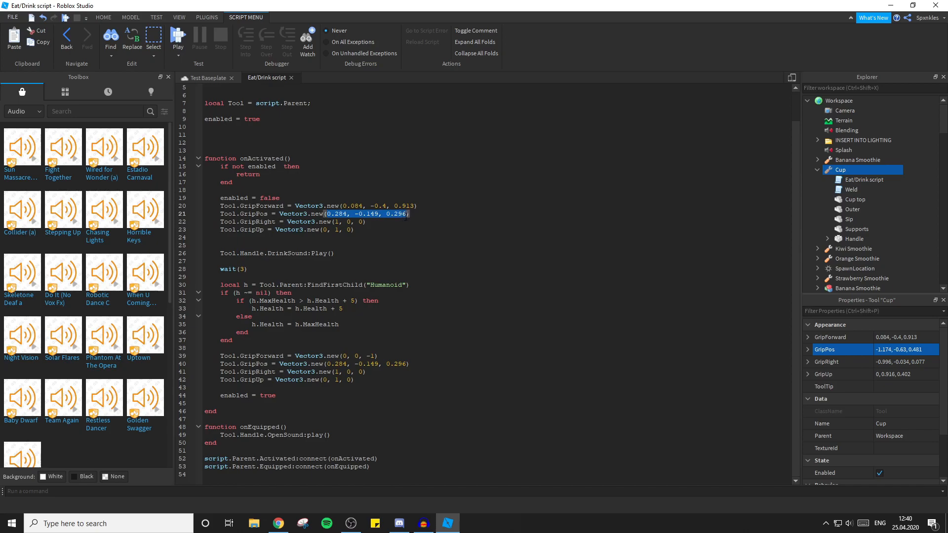
# Set the first block's GripRight to -0.996, -0.034, 0.077 and GripUp to 0, 0.916, 0.402 from the Cup's properties.
pyautogui.click(887, 363)
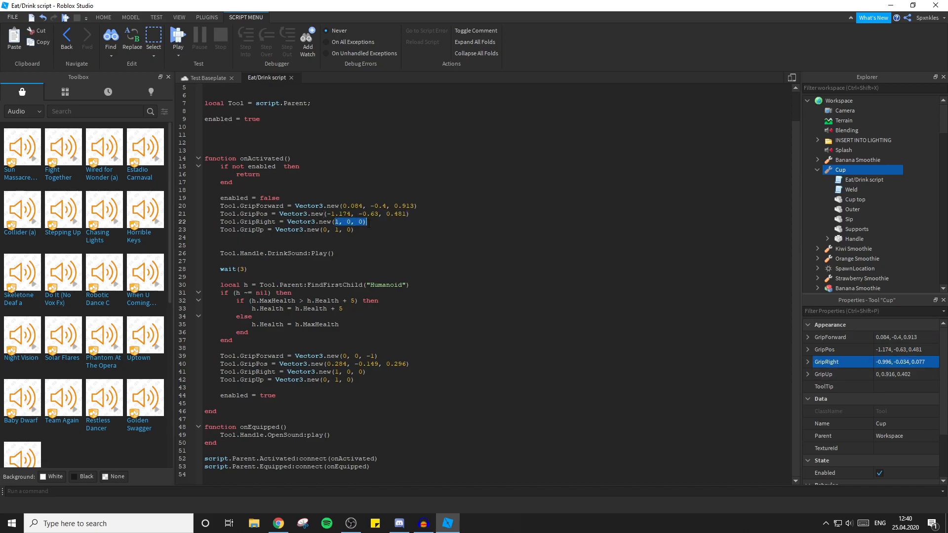
pyautogui.hotkey('ctrl', 'v')
pyautogui.click(882, 374)
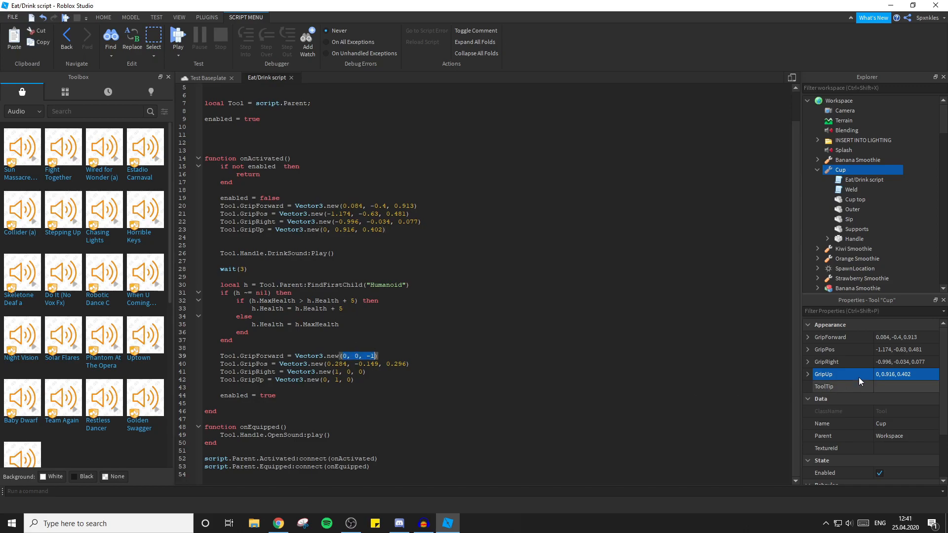
# Set the Cup tool's GripForward property to 0, 0, -1 and GripPos to 0.284, -0.149, 0.296 from the script's second grip block.
pyautogui.click(902, 337)
pyautogui.hotkey('ctrl', 'v')
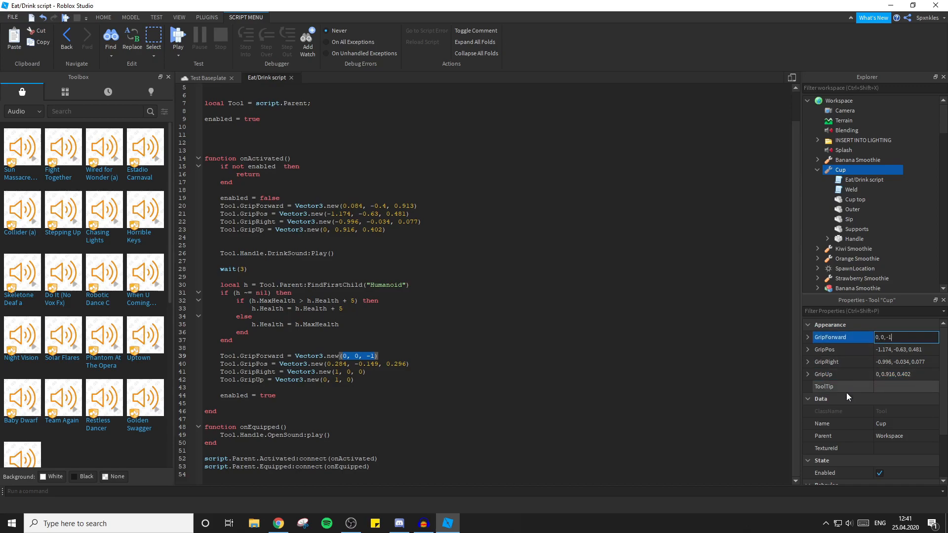
pyautogui.tripleClick(366, 364)
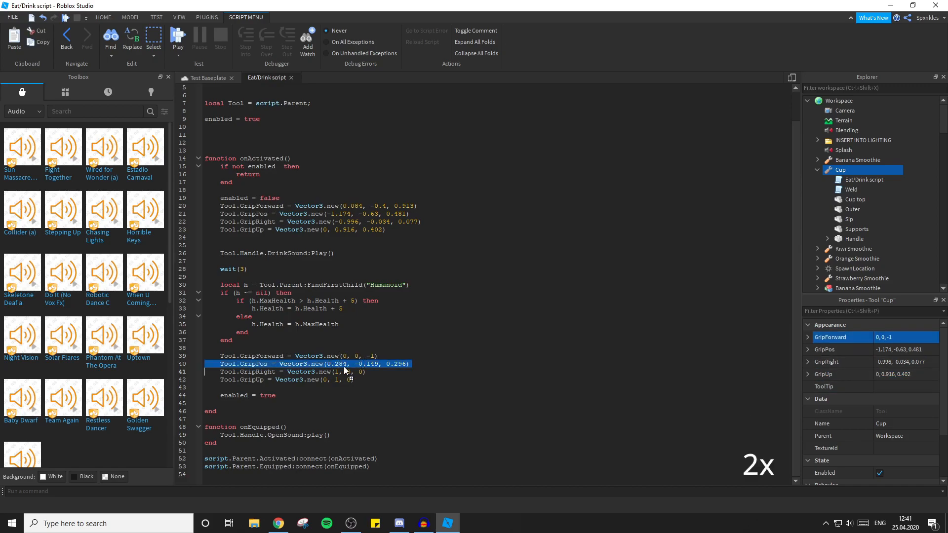
pyautogui.click(403, 366)
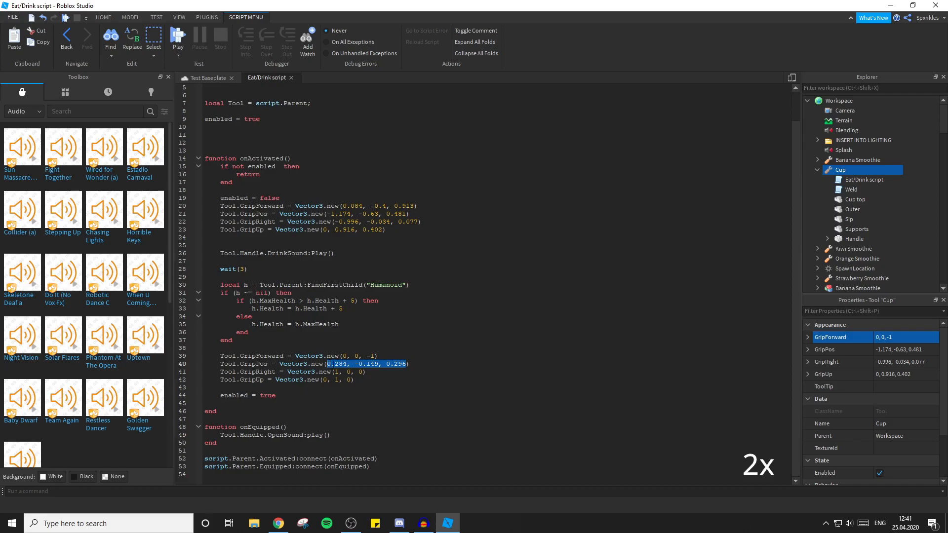
pyautogui.click(906, 349)
pyautogui.write('0.284, -0.149, 0.296')
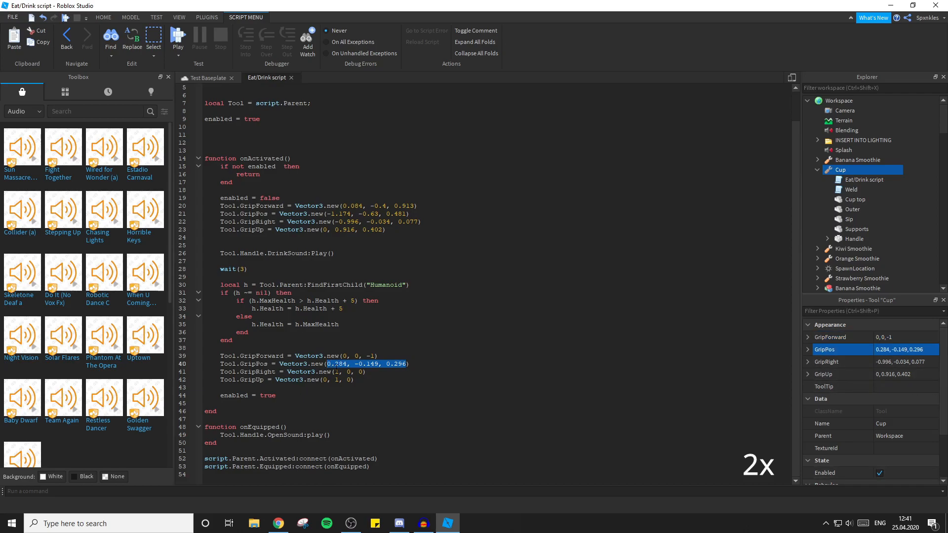
# Set the Cup tool's GripRight property to 1, 0, 0 and GripUp to 0, 1, 0 from the second block, and close the script.
pyautogui.click(871, 363)
pyautogui.write('1, 0, 0')
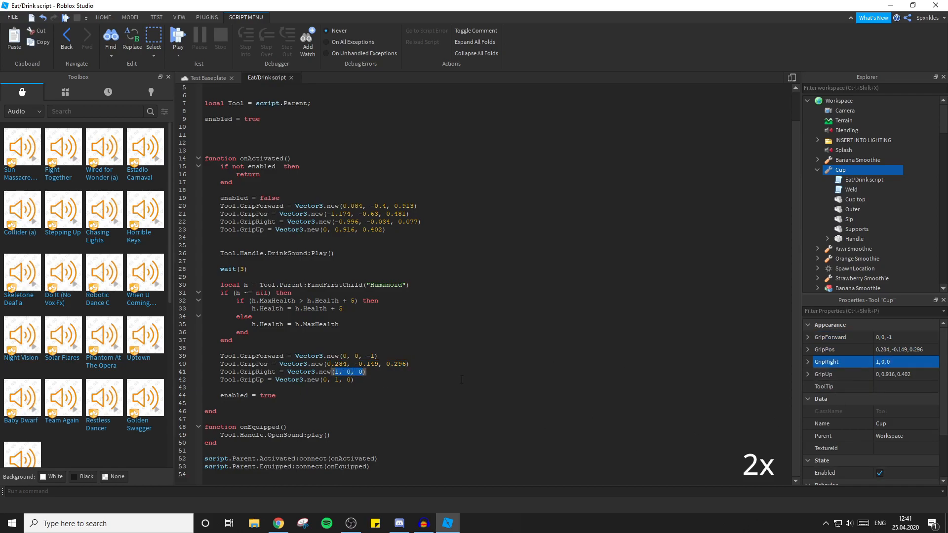
pyautogui.hotkey('ctrl', 'c')
pyautogui.click(906, 374)
pyautogui.hotkey('ctrl', 'v')
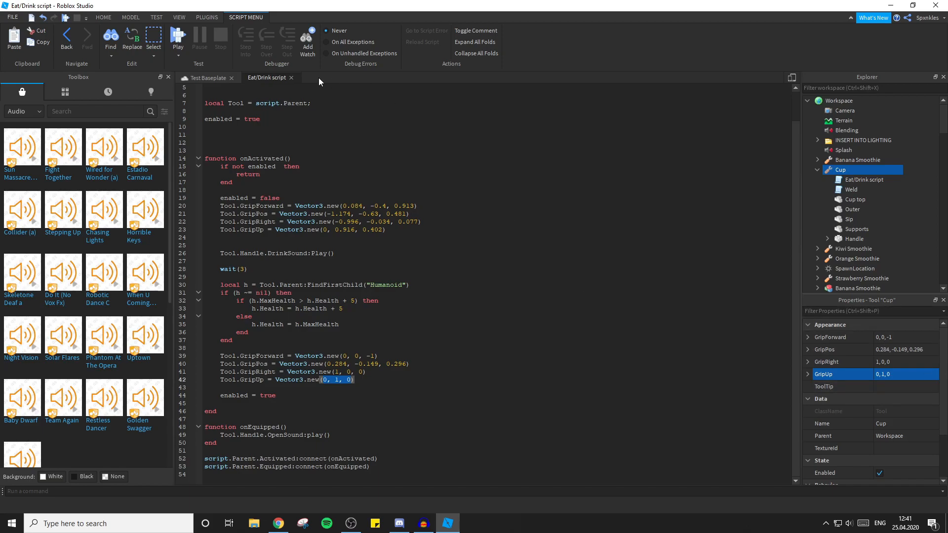
pyautogui.click(292, 78)
# Collapse the Cup tool, move it into StarterPack and start a playtest.
pyautogui.press('d')
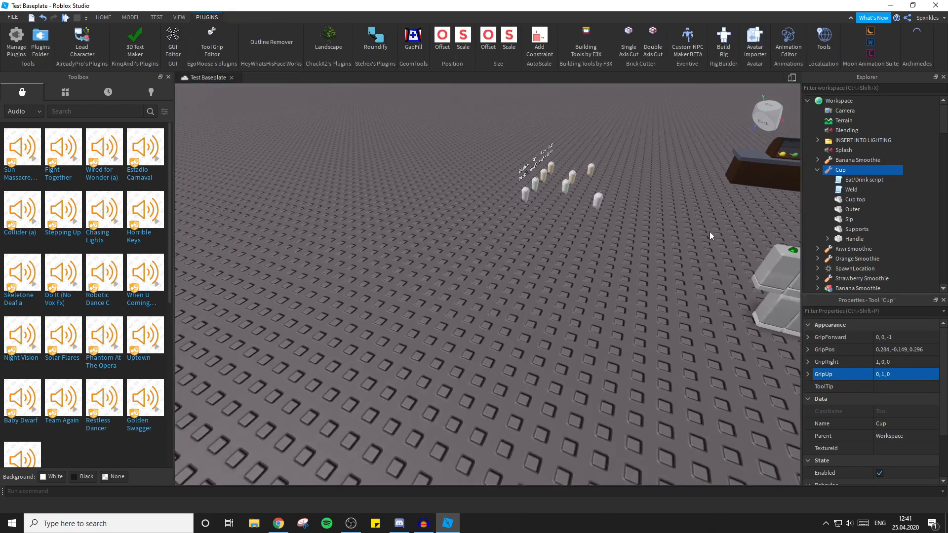
pyautogui.click(818, 171)
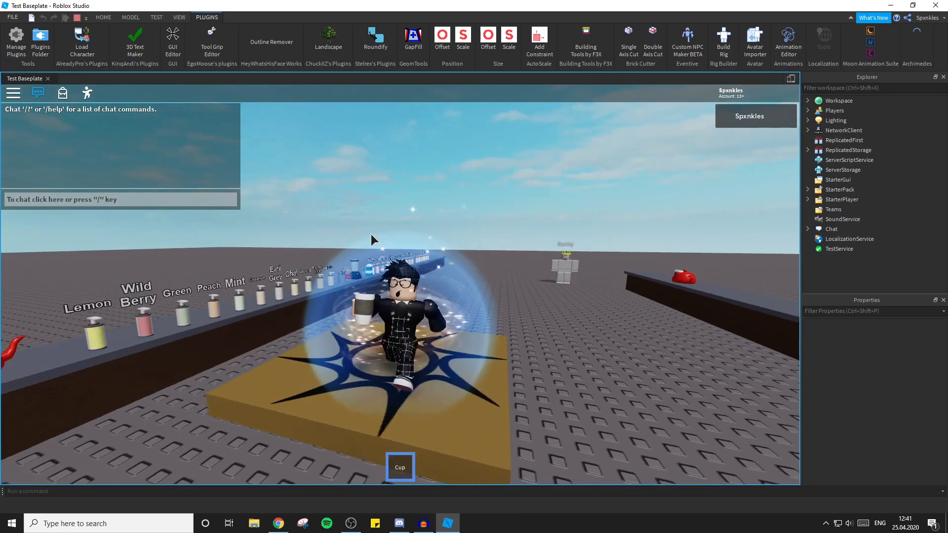
pyautogui.moveTo(371, 234); pyautogui.dragTo(372, 233, button='right')
pyautogui.click(371, 234)
pyautogui.press('s')
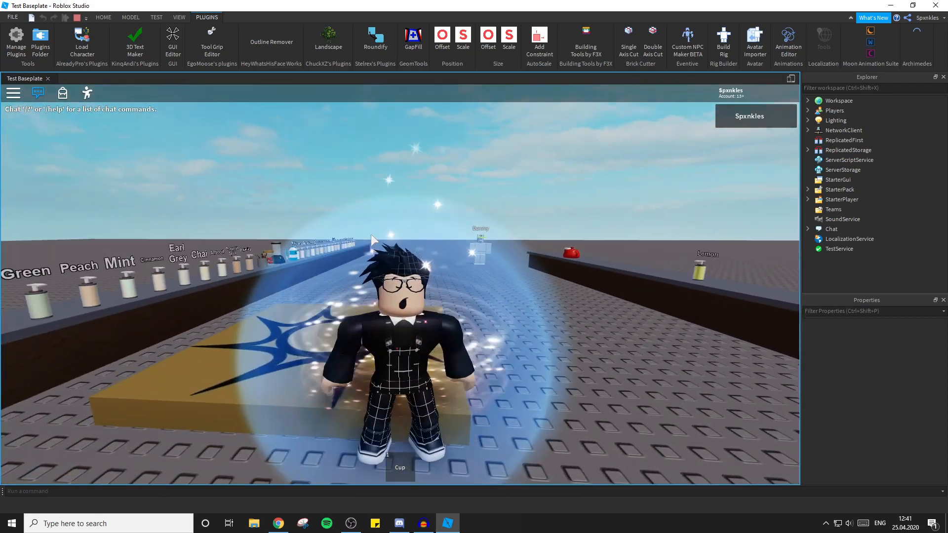
# Equip the Cup in the playtest, try its drinking action from different angles, and stop the test.
pyautogui.press('s')
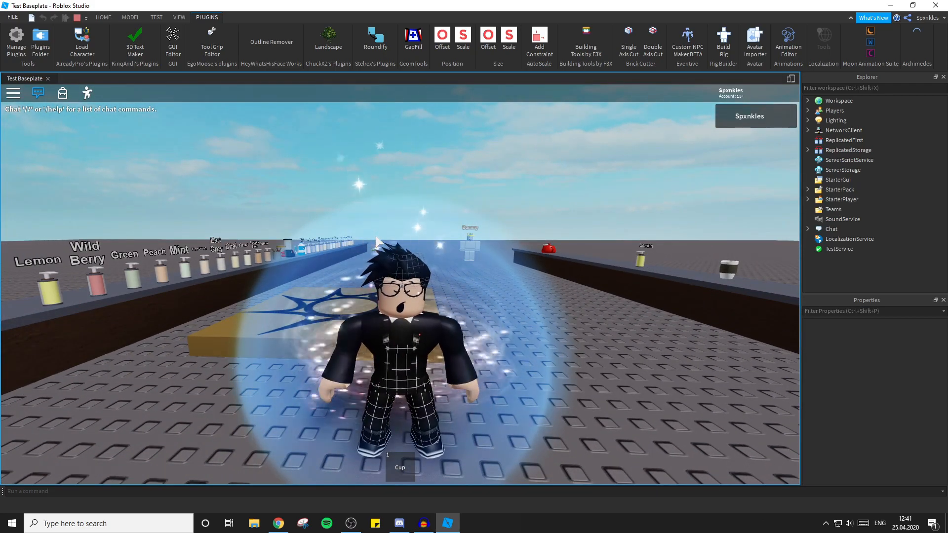
pyautogui.press('1')
pyautogui.press('1')
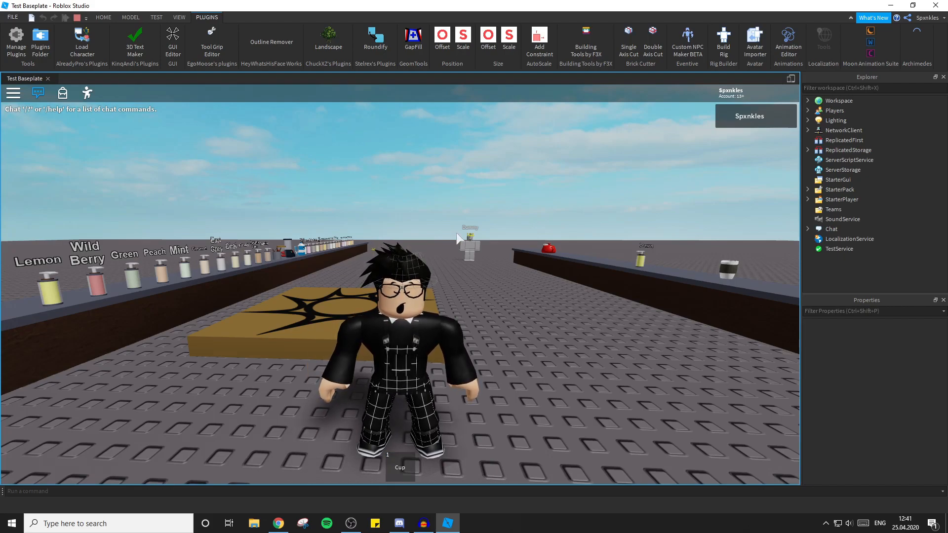
pyautogui.press('1')
pyautogui.press('1')
pyautogui.moveTo(465, 243); pyautogui.dragTo(458, 260, button='right')
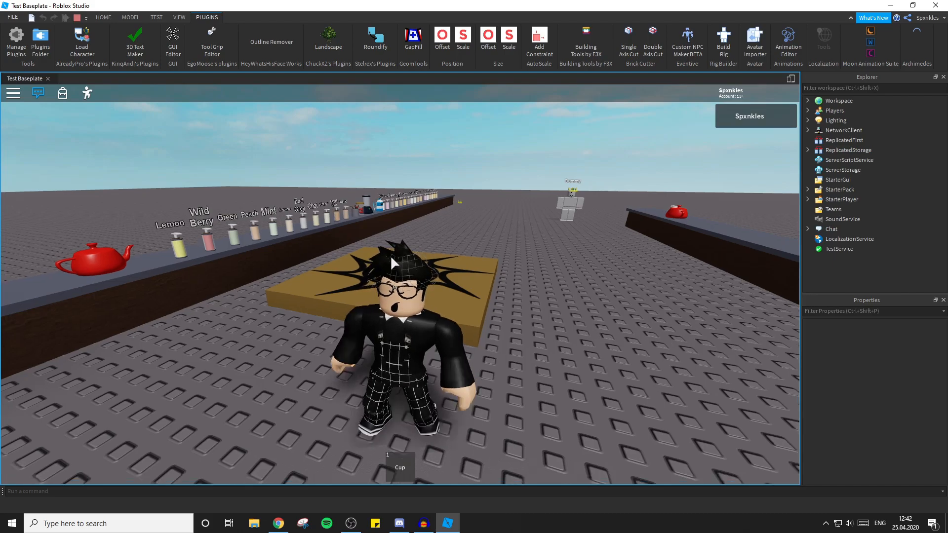
pyautogui.moveTo(394, 263); pyautogui.dragTo(400, 266, button='right')
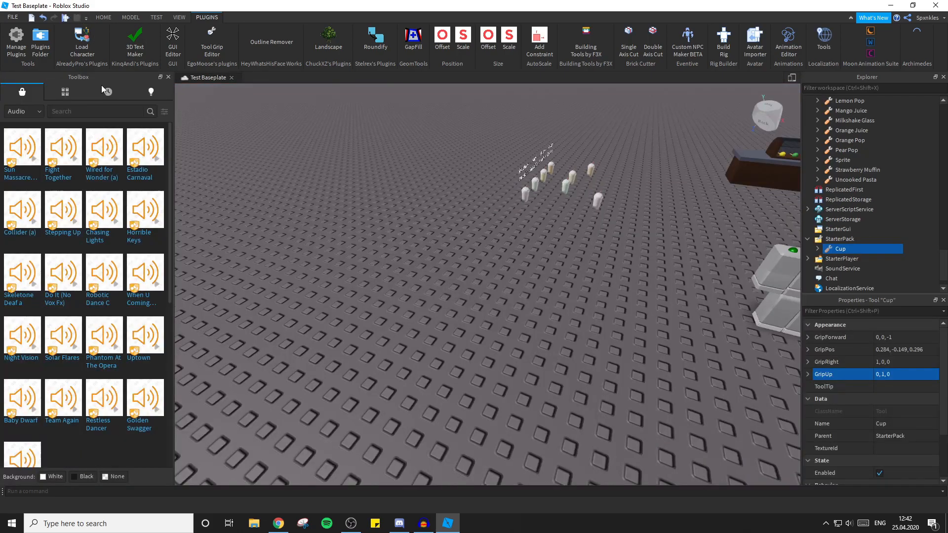
# Look through the My Models inventory in the Toolbox for the saved tool scripts, and return to the marketplace models.
pyautogui.click(52, 99)
pyautogui.click(40, 112)
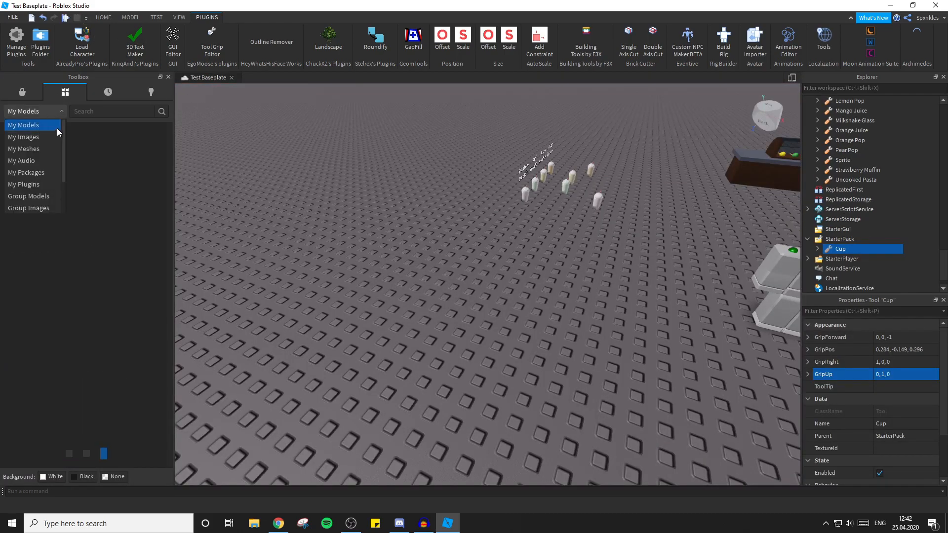
pyautogui.scroll(-2, 42, 148)
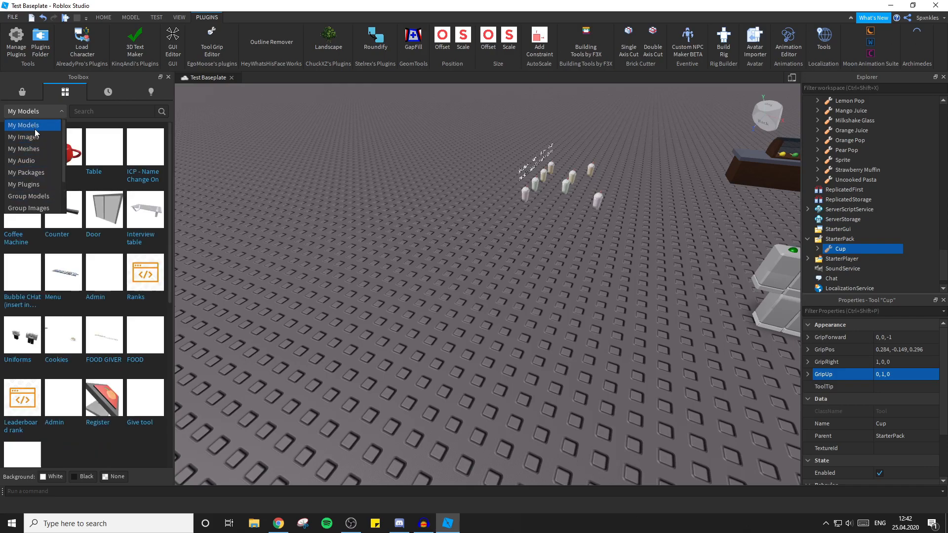
pyautogui.scroll(2, 43, 165)
pyautogui.click(35, 127)
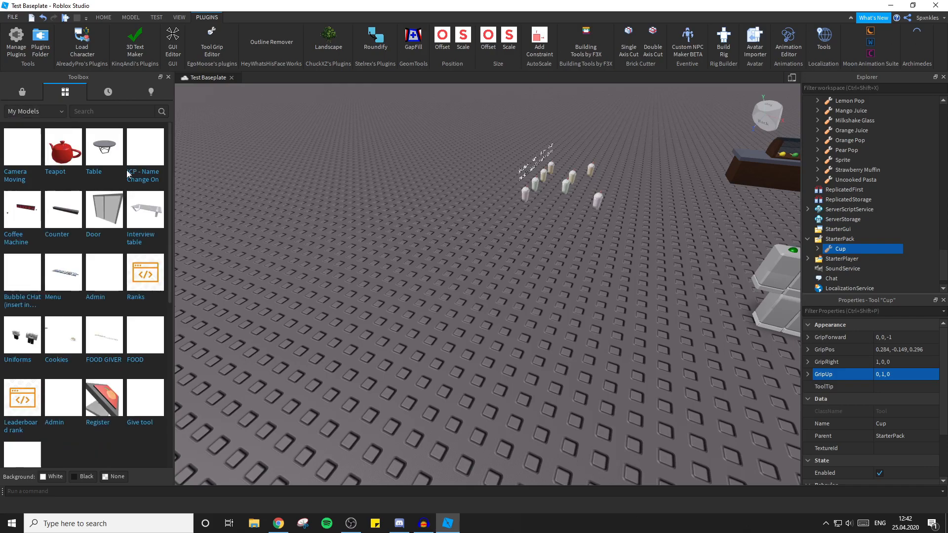
pyautogui.scroll(-5, 131, 185)
pyautogui.scroll(-3, 129, 184)
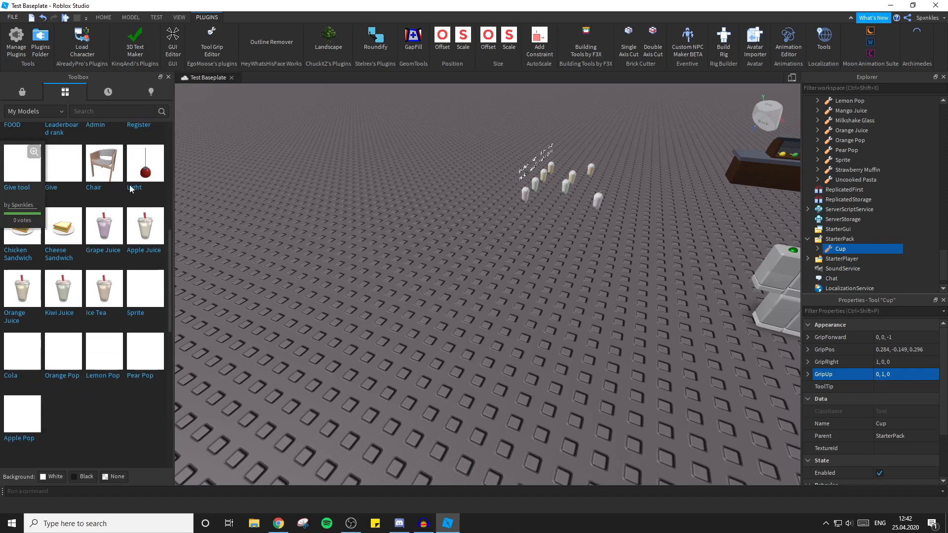
pyautogui.scroll(-2, 148, 237)
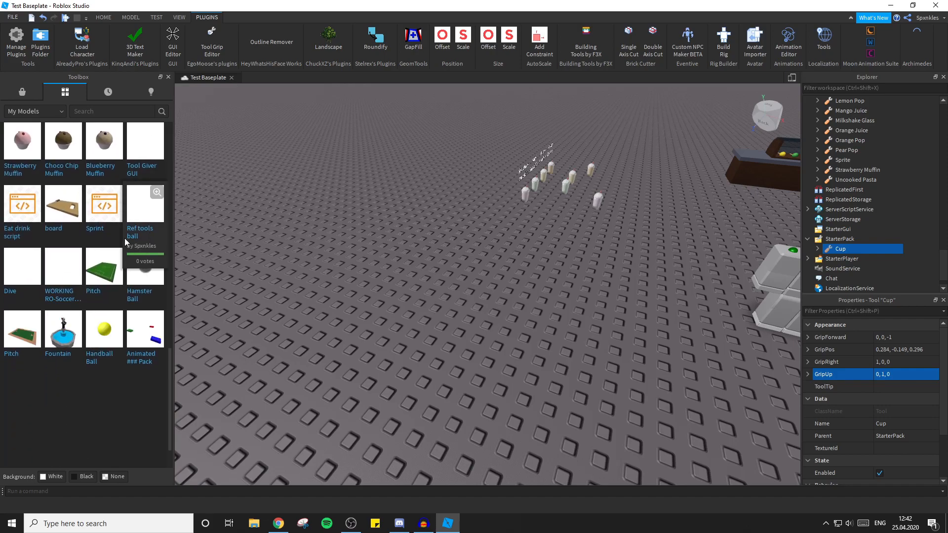
pyautogui.scroll(-1, 87, 188)
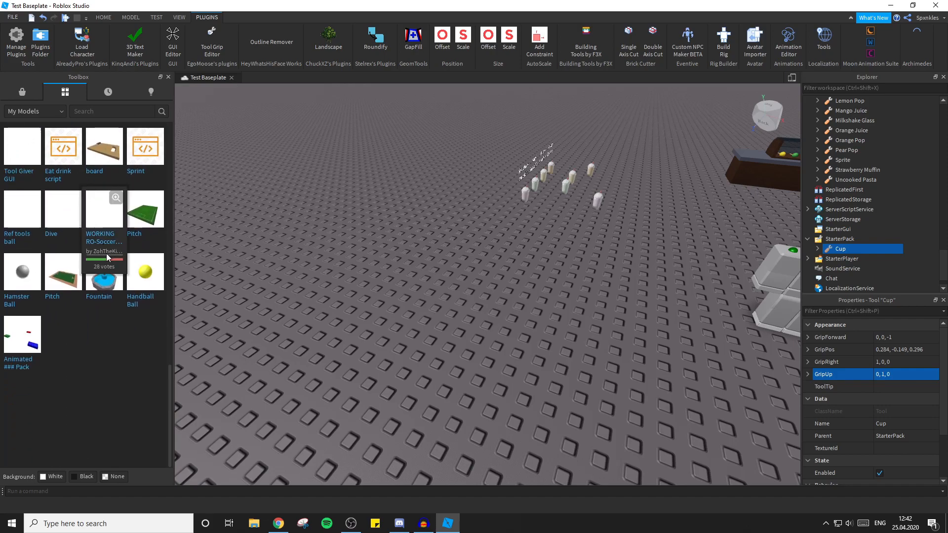
pyautogui.scroll(1, 72, 302)
pyautogui.scroll(8, 77, 271)
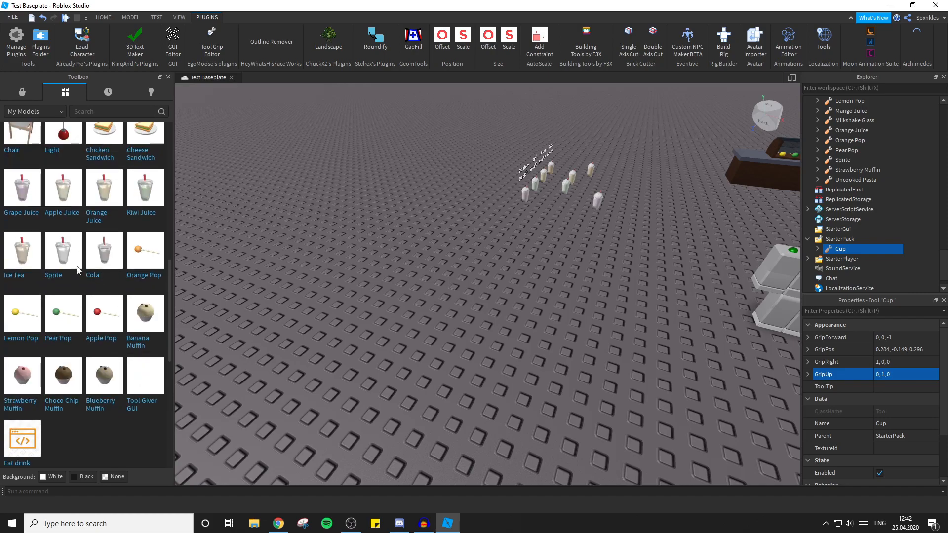
pyautogui.click(109, 91)
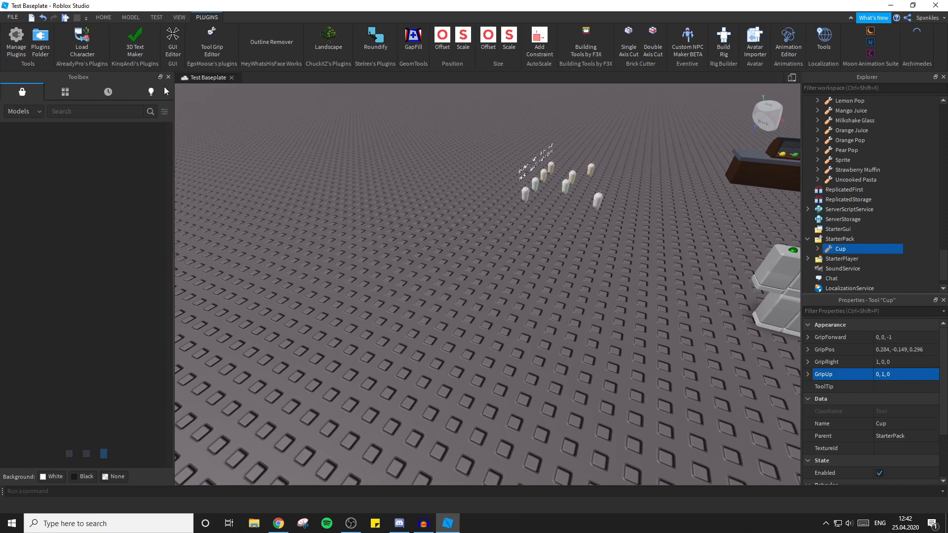